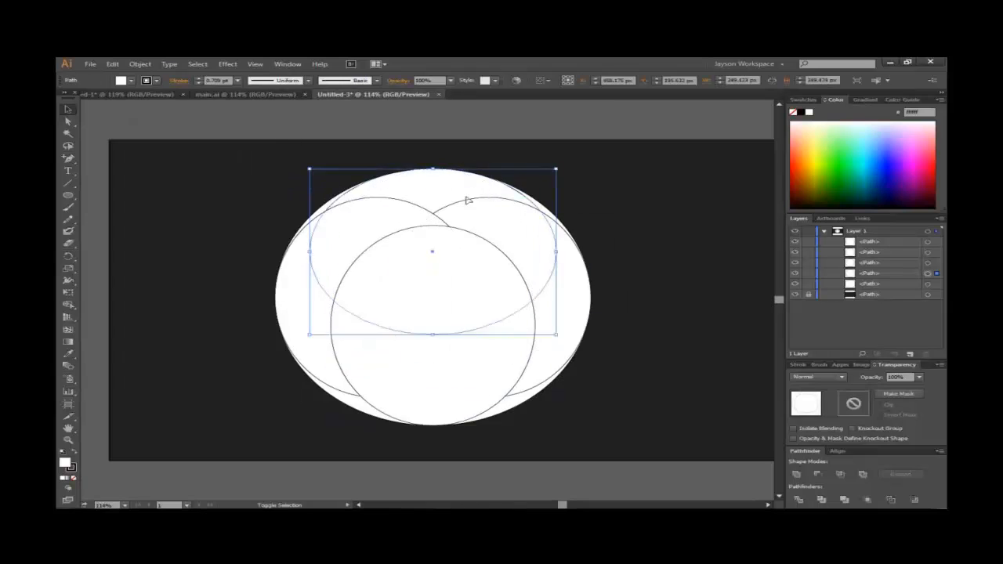
pyautogui.click(288, 63)
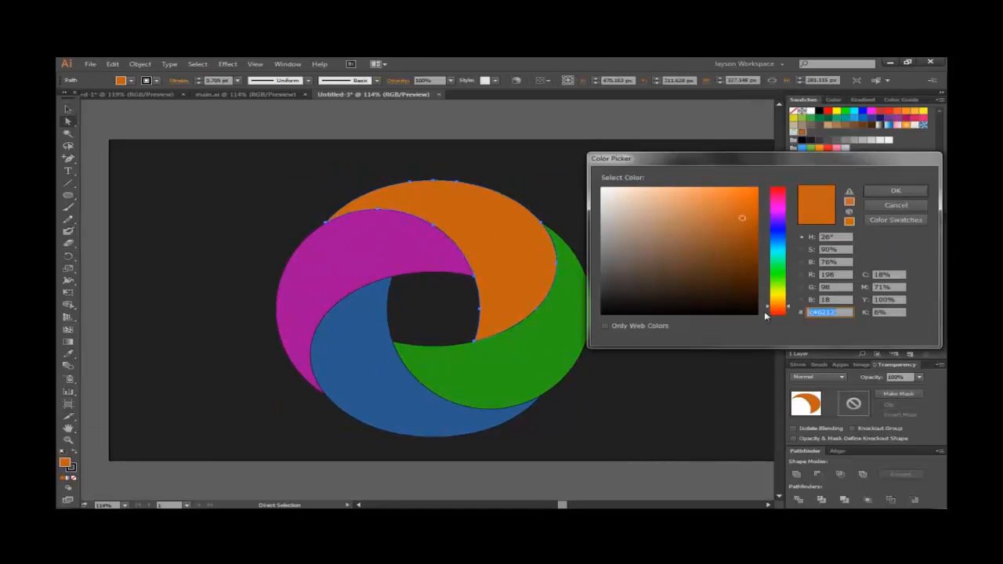
pyautogui.click(738, 200)
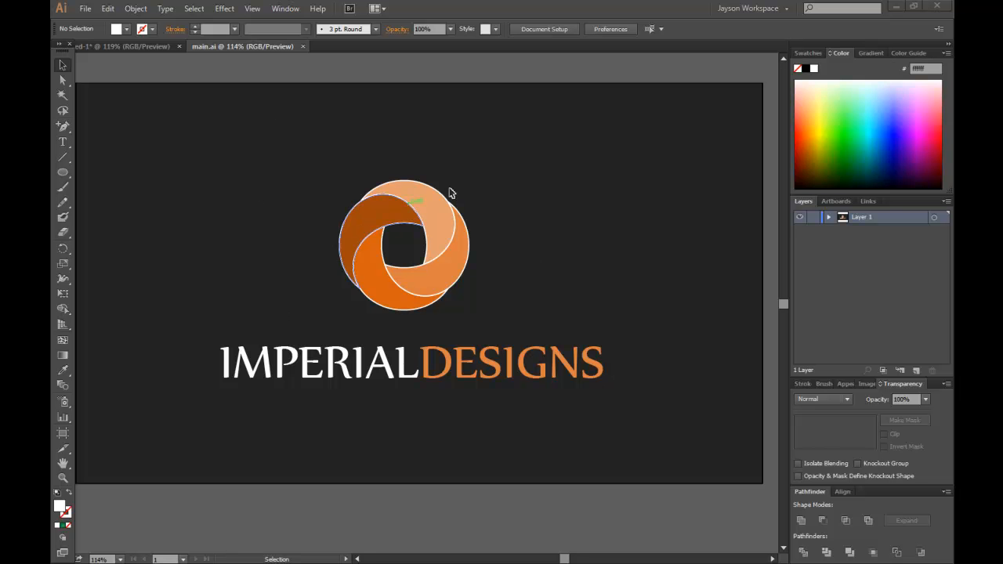
# Step: Create a new Web document of 960 x 560 px with RGB color mode and Screen (72 ppi) raster effects
pyautogui.click(85, 8)
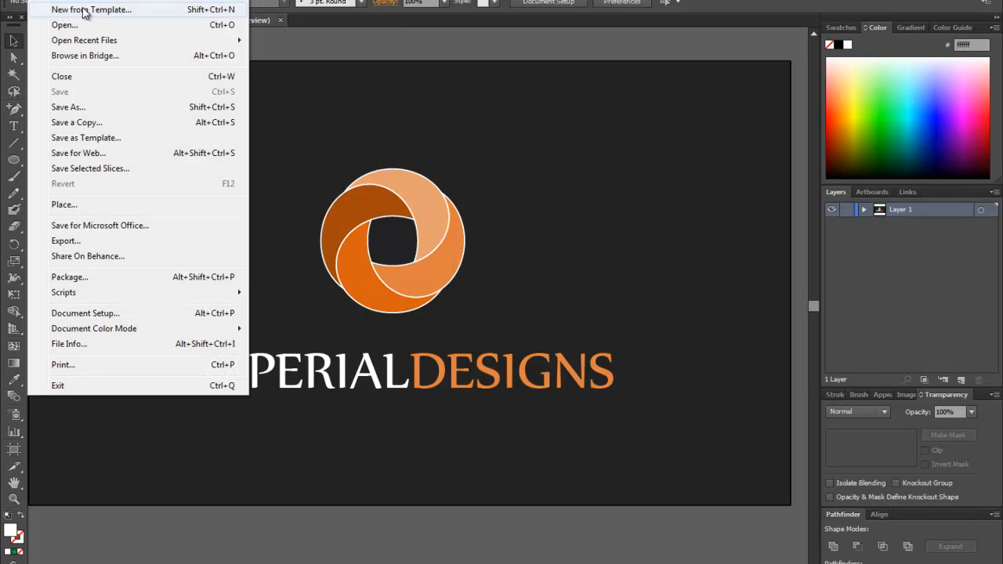
pyautogui.click(87, 2)
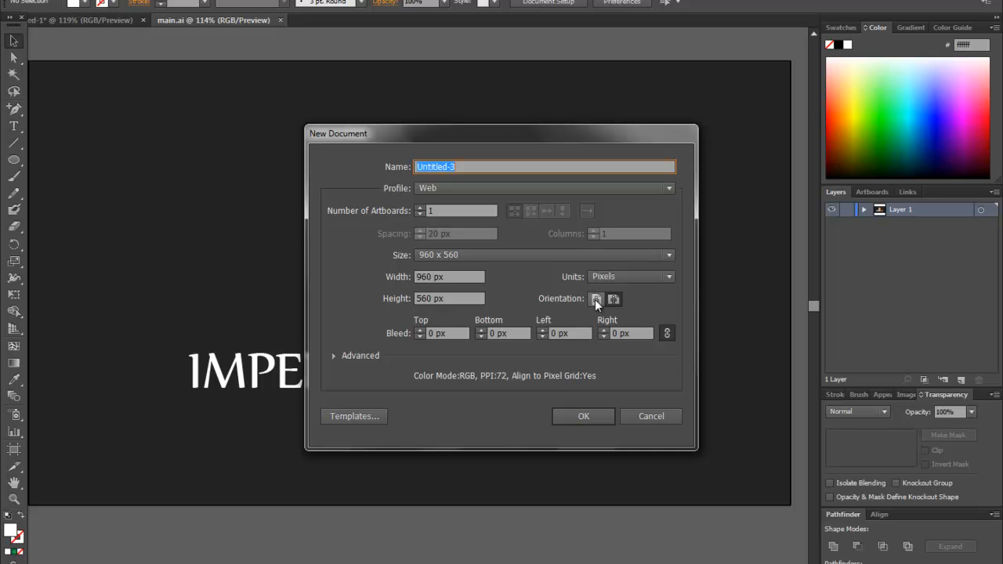
pyautogui.click(334, 355)
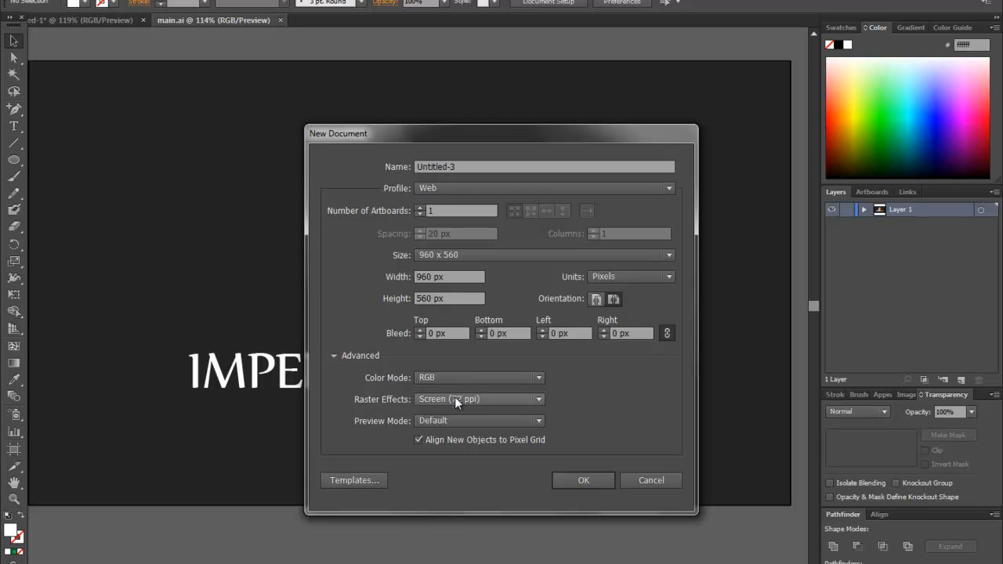
pyautogui.click(583, 480)
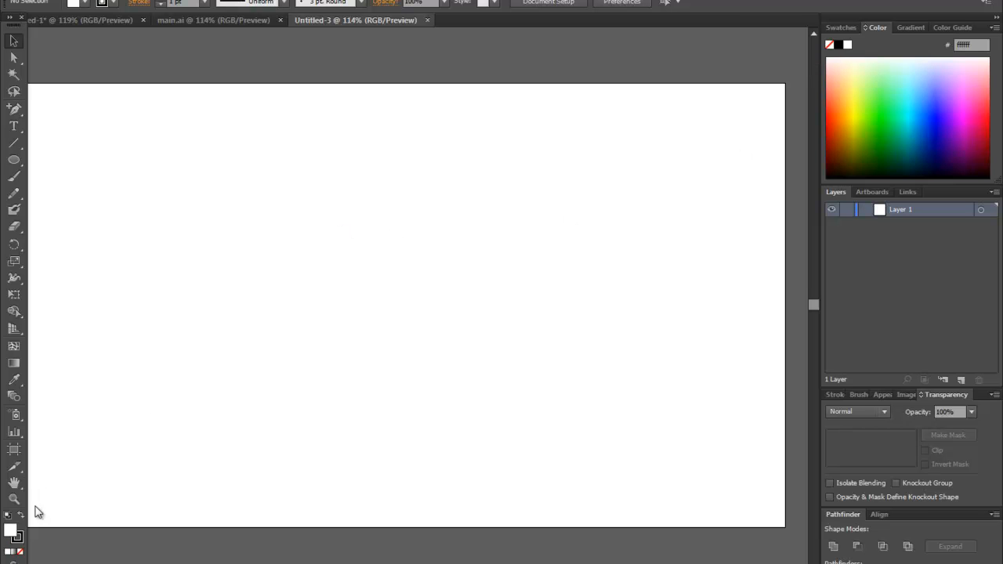
# Step: Draw a rectangle covering the entire artboard and fill it with the dark gray 212121
pyautogui.moveTo(15, 163); pyautogui.dragTo(79, 163)
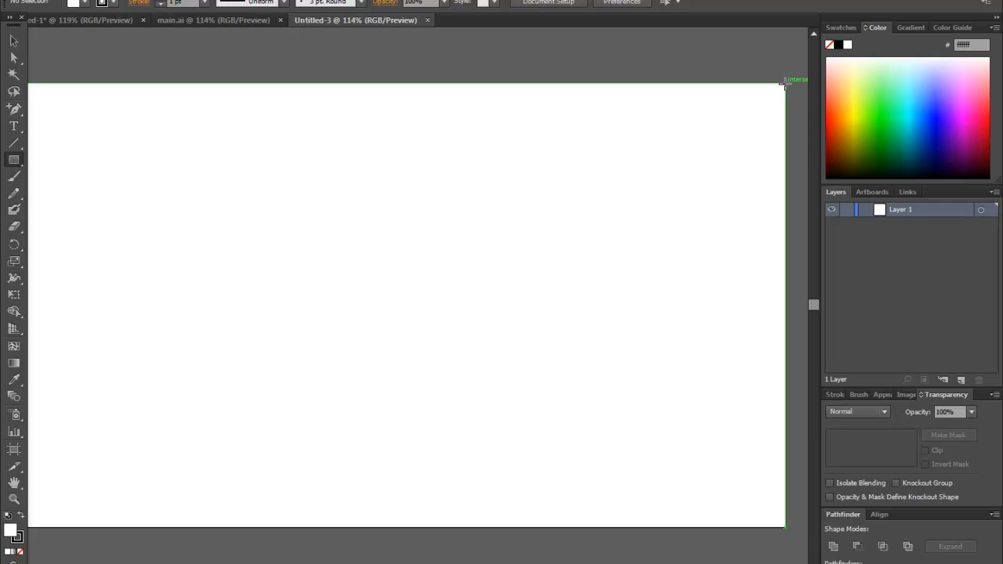
pyautogui.moveTo(784, 83); pyautogui.dragTo(59, 526)
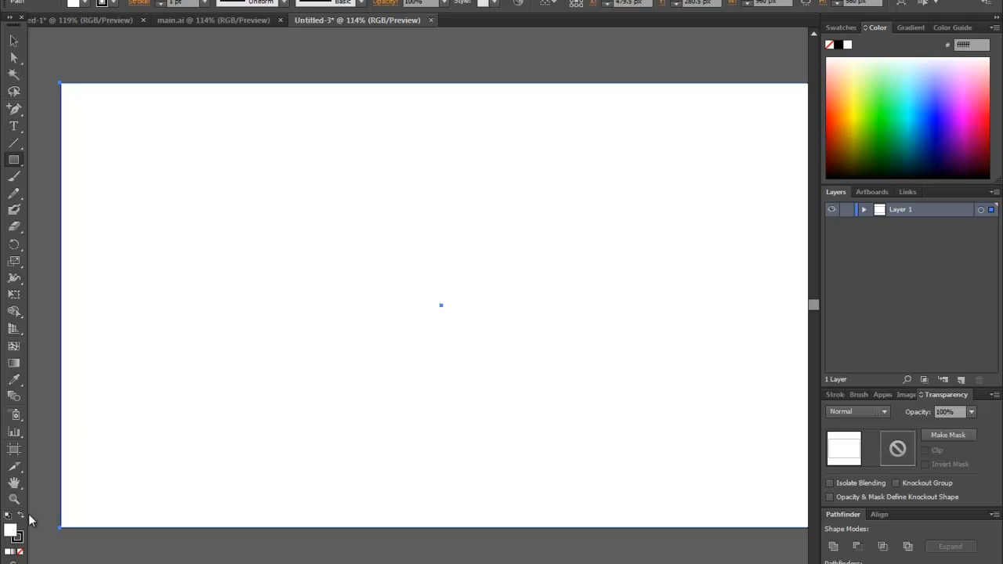
pyautogui.doubleClick(12, 531)
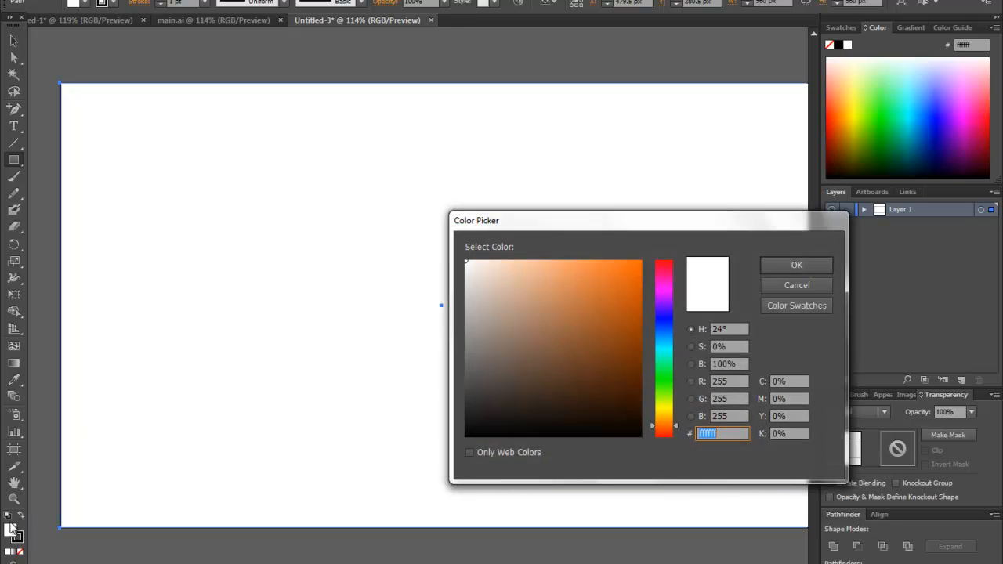
pyautogui.moveTo(555, 342); pyautogui.dragTo(449, 414)
pyautogui.moveTo(694, 222); pyautogui.dragTo(569, 145)
pyautogui.moveTo(603, 355); pyautogui.dragTo(574, 356)
pyautogui.click(616, 356)
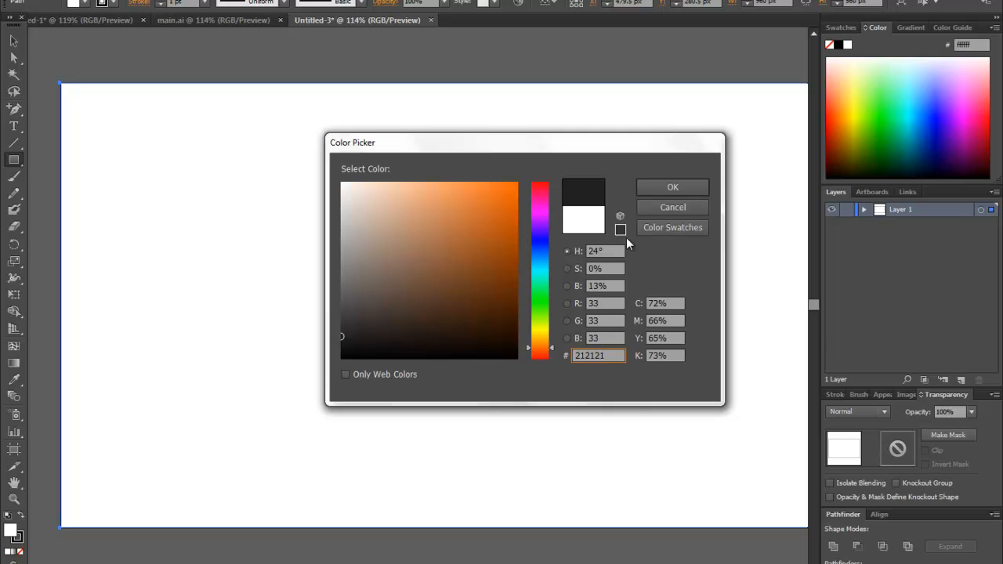
pyautogui.click(675, 188)
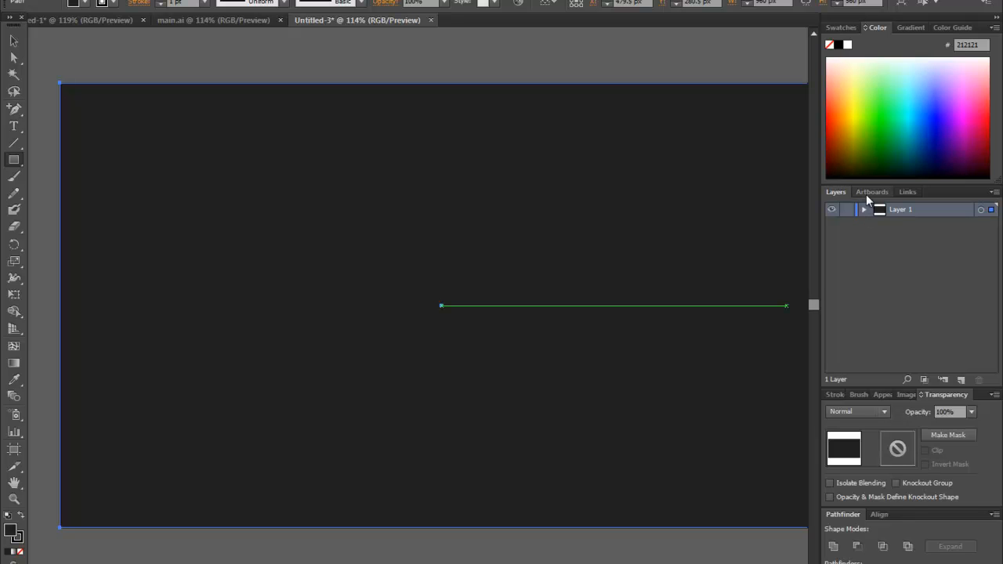
# Step: Expand Layer 1 and lock the background rectangle's path
pyautogui.click(301, 1)
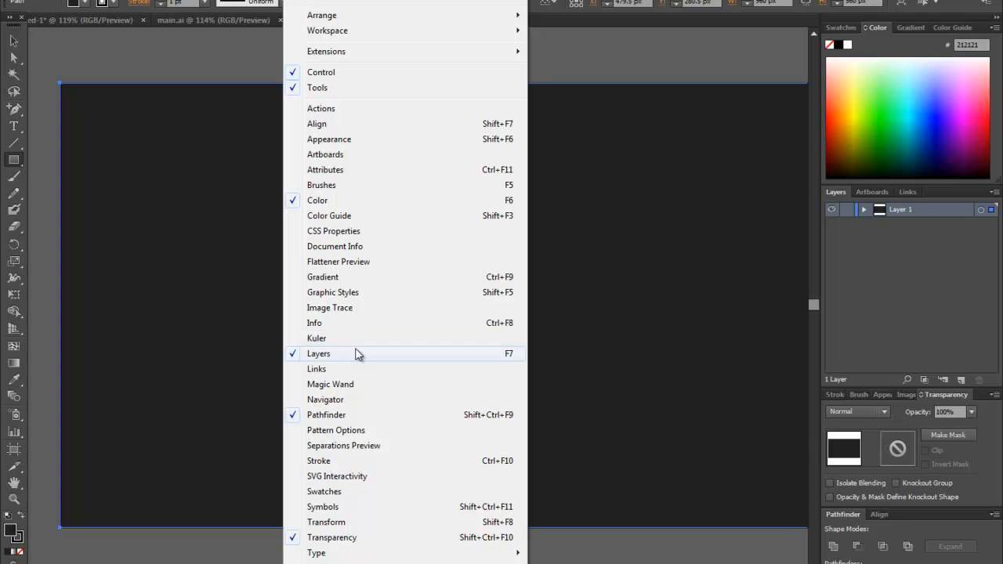
pyautogui.click(885, 268)
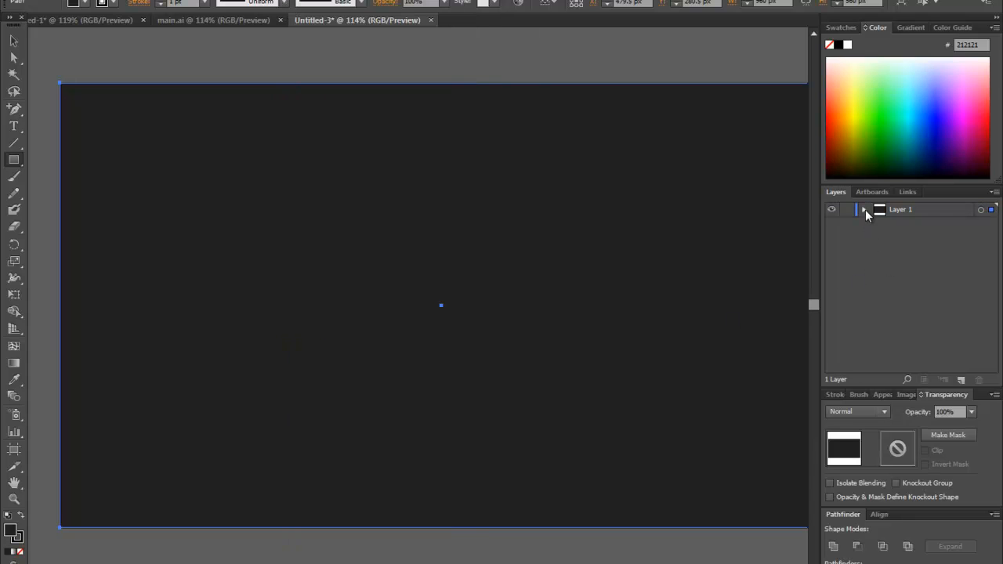
pyautogui.click(864, 209)
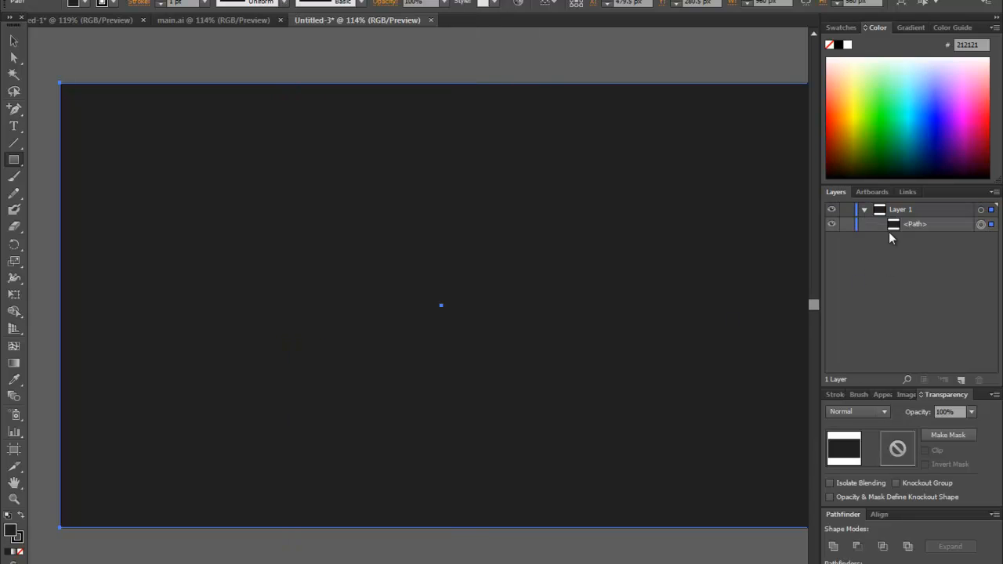
pyautogui.click(848, 225)
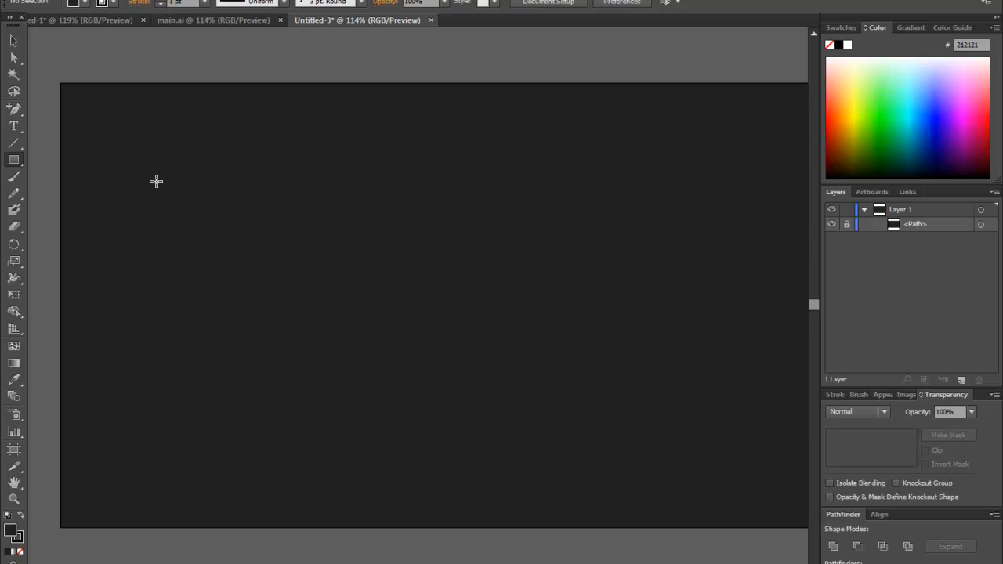
# Step: Draw a circle about 448 px in diameter with the Ellipse tool and place it near the artboard's center
pyautogui.click(19, 164)
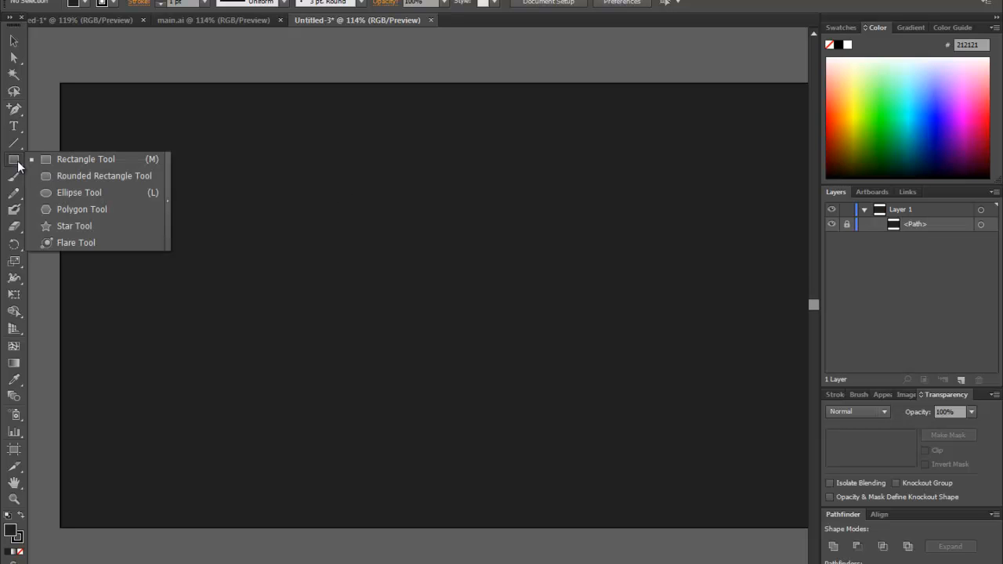
pyautogui.click(50, 193)
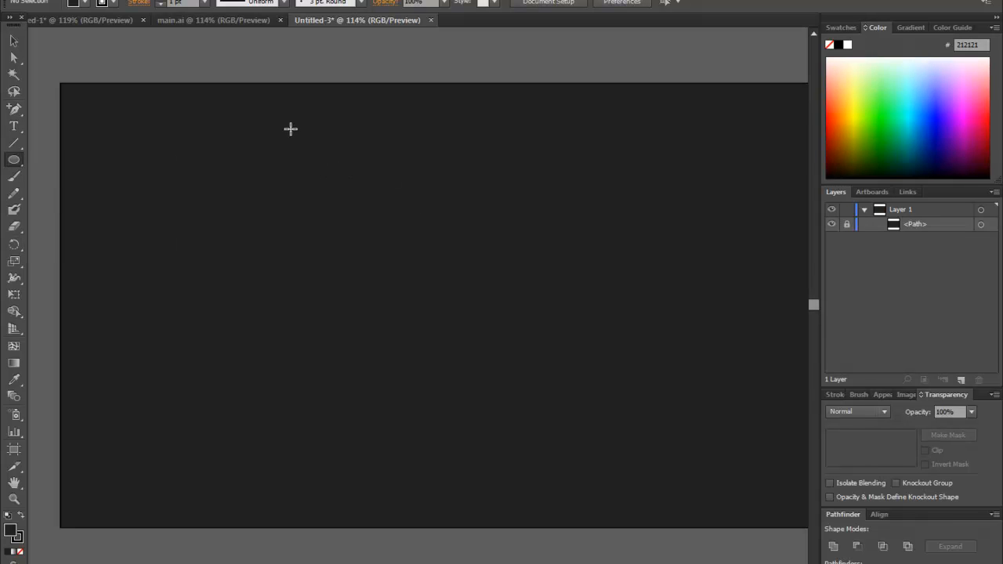
pyautogui.moveTo(290, 128); pyautogui.dragTo(646, 468)
pyautogui.click(14, 41)
pyautogui.moveTo(507, 134); pyautogui.dragTo(469, 128)
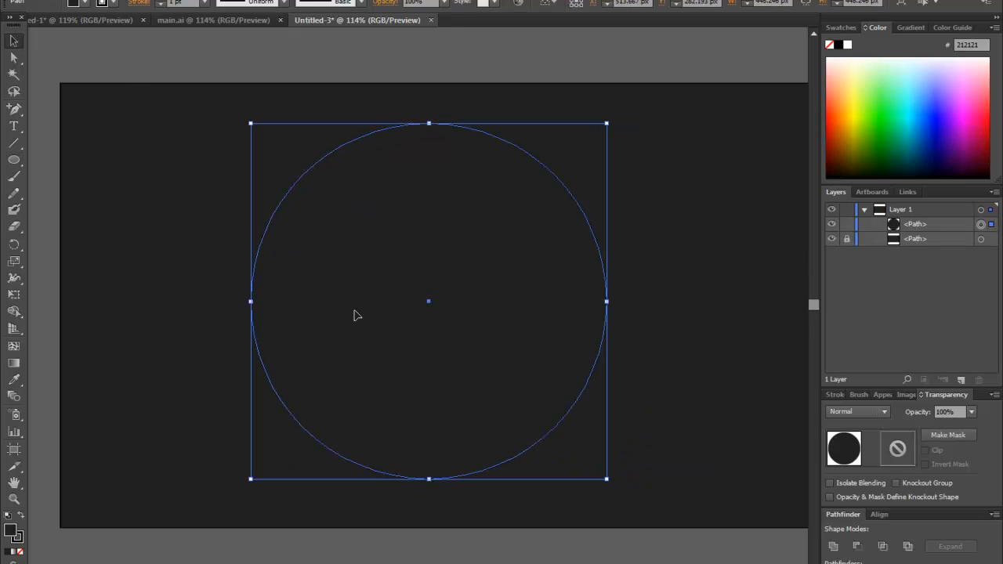
# Step: Set the circle's stroke color to black (000000) and its fill color to white (ffffff)
pyautogui.doubleClick(22, 541)
pyautogui.moveTo(413, 315); pyautogui.dragTo(348, 365)
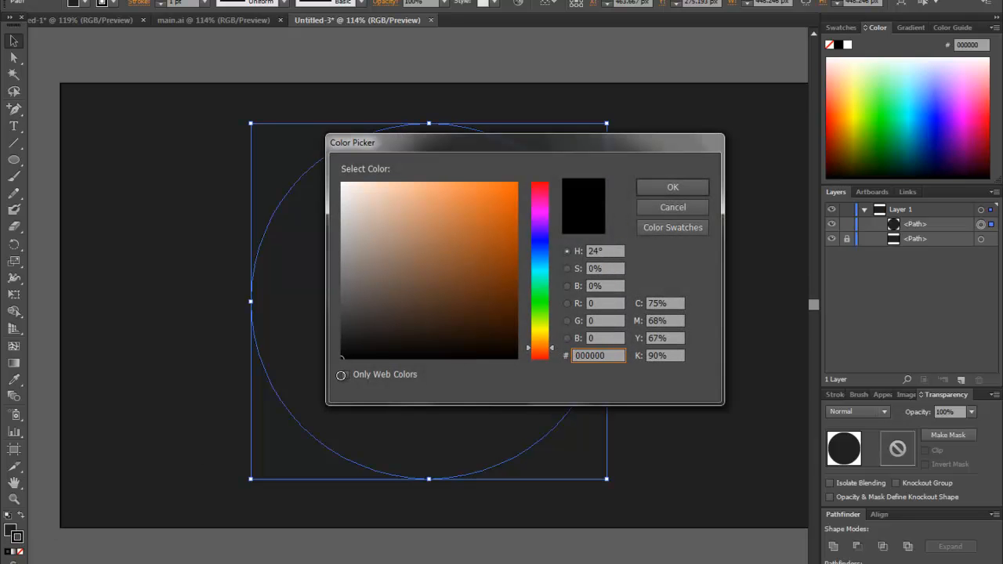
pyautogui.click(653, 192)
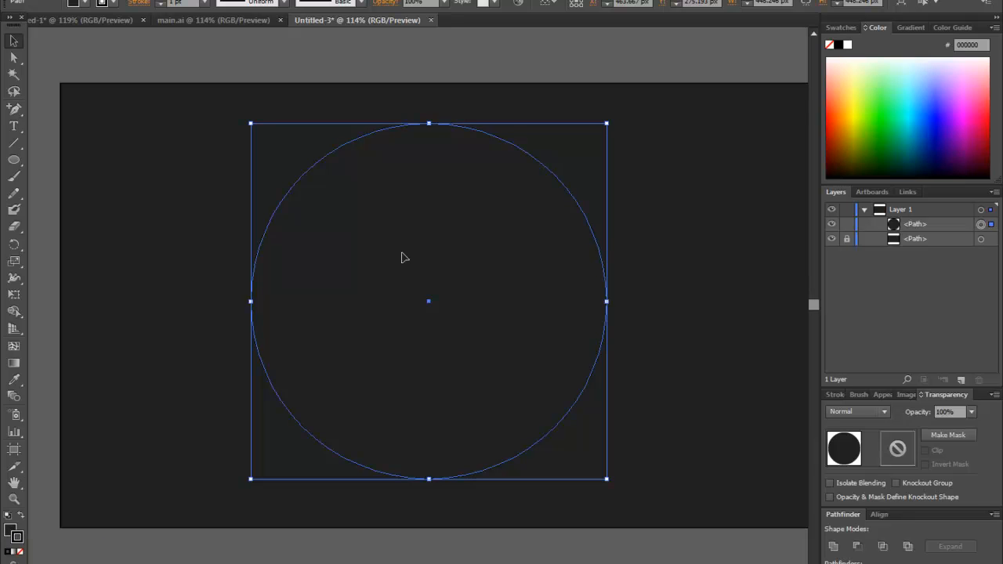
pyautogui.doubleClick(11, 531)
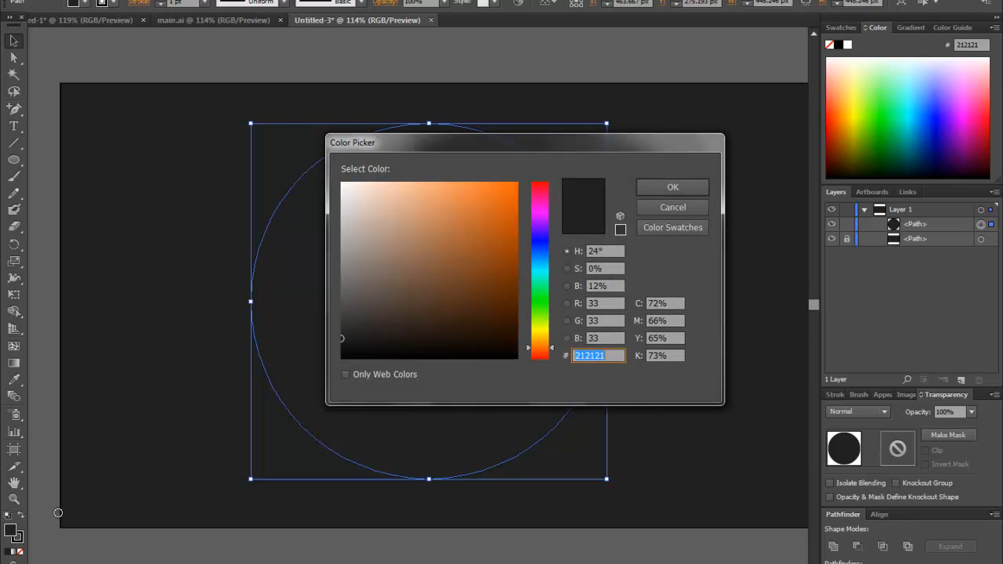
pyautogui.write('ffffff')
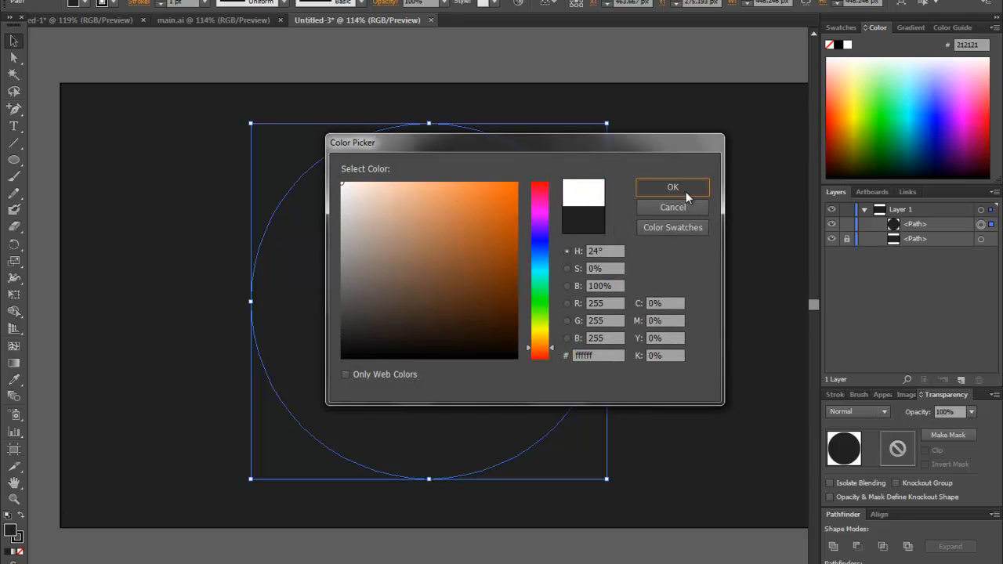
pyautogui.click(686, 191)
pyautogui.click(226, 137)
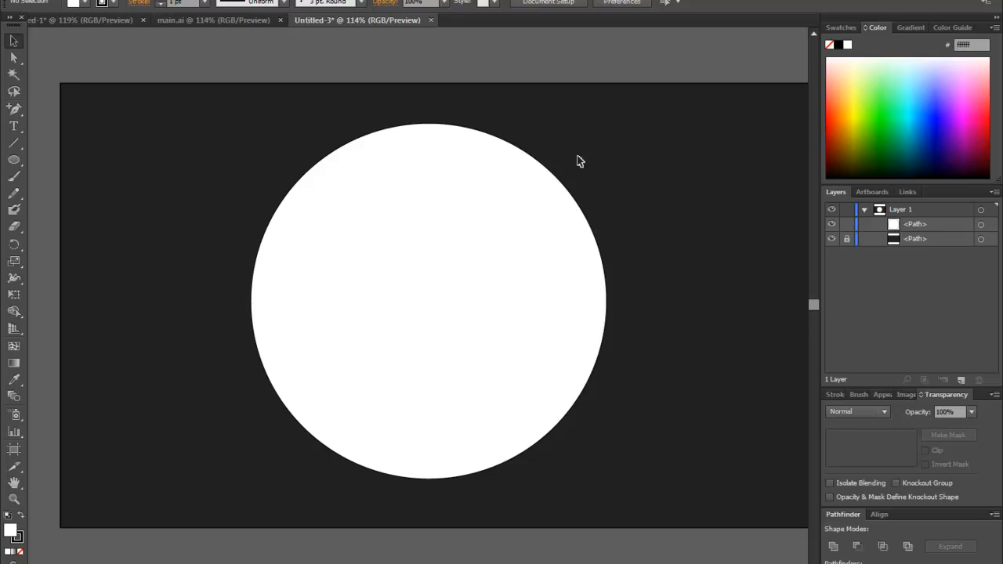
# Step: Toggle the display of the bounding box around the selected white circle
pyautogui.click(443, 213)
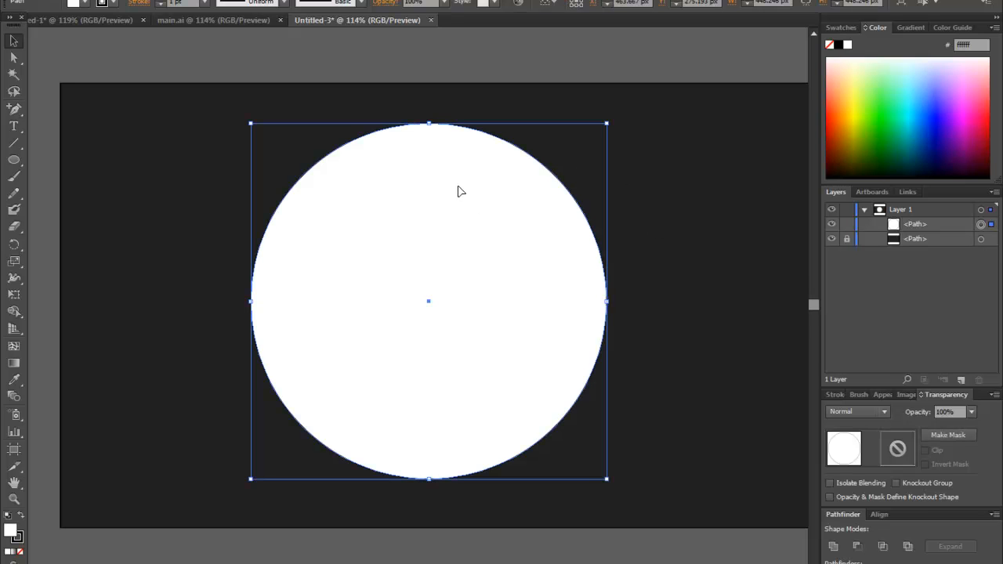
pyautogui.hotkey('ctrl', 'shift', 'b')
pyautogui.hotkey('ctrl', 'shift', 'b')
pyautogui.hotkey('ctrl', 'shift', 'b')
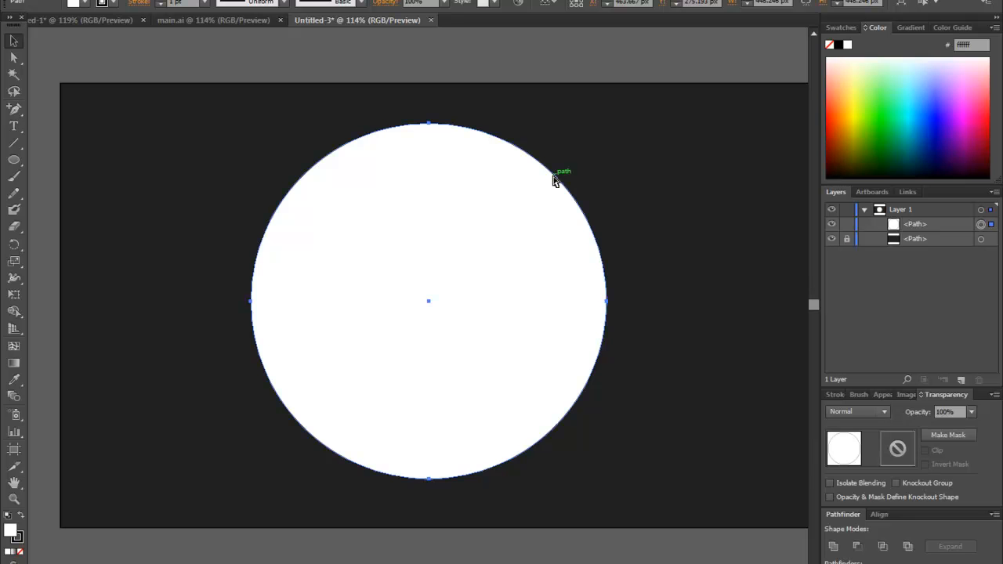
# Step: Paste a copy of the circle, resize it to an ellipse about 289 x 349 px, and place it inside the circle's right side
pyautogui.hotkey('ctrl', 'v')
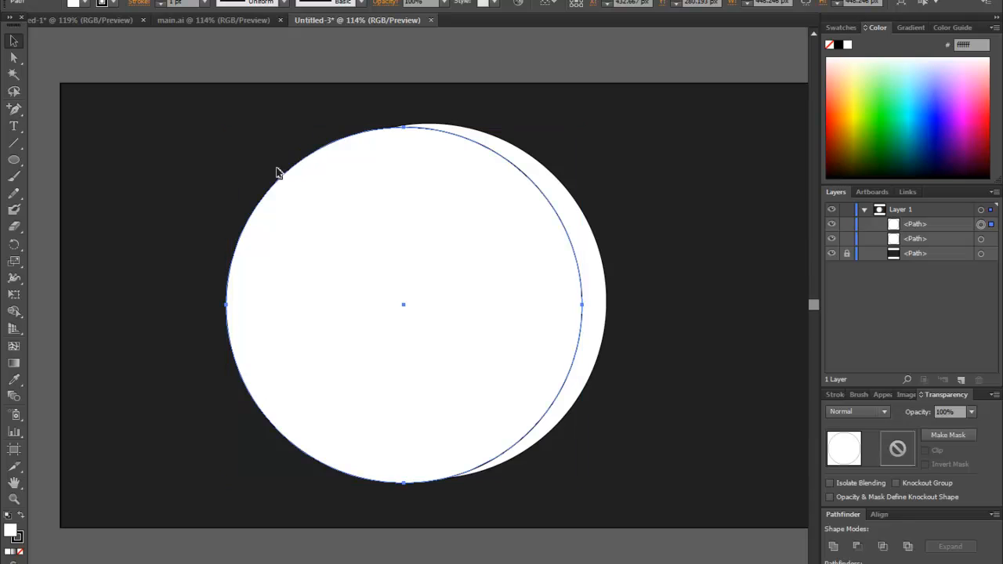
pyautogui.moveTo(388, 242); pyautogui.dragTo(392, 210)
pyautogui.moveTo(239, 117); pyautogui.dragTo(365, 198)
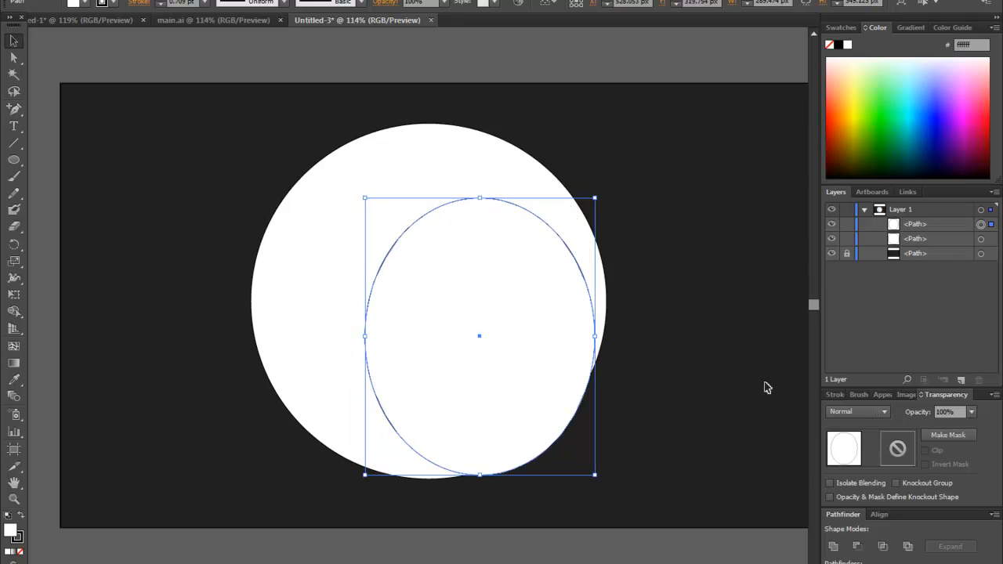
pyautogui.moveTo(554, 315); pyautogui.dragTo(556, 290)
pyautogui.click(610, 296)
pyautogui.click(582, 265)
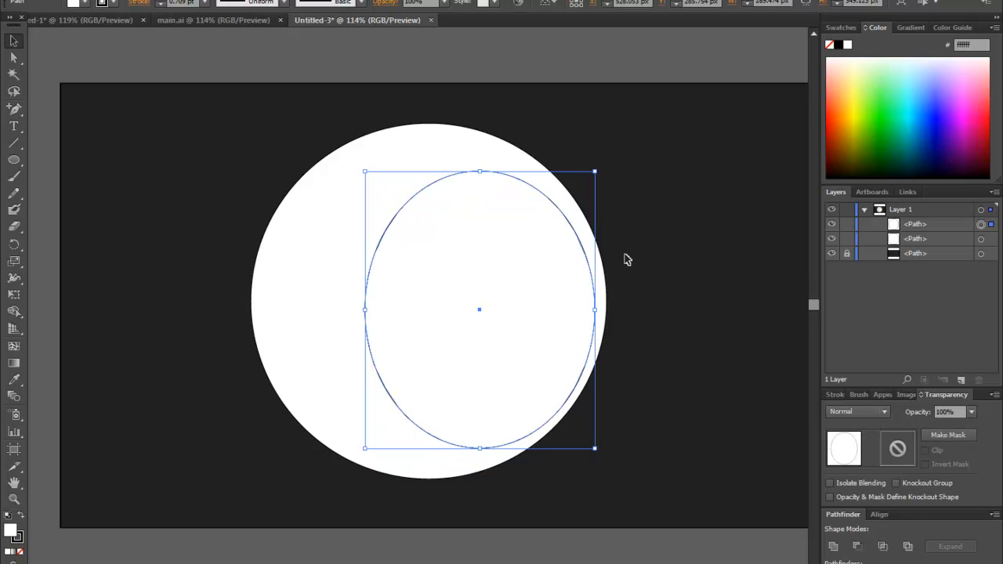
# Step: Add three more copies of the ellipse, one offset to overlap it on the left and two pasted in place
pyautogui.press('a')
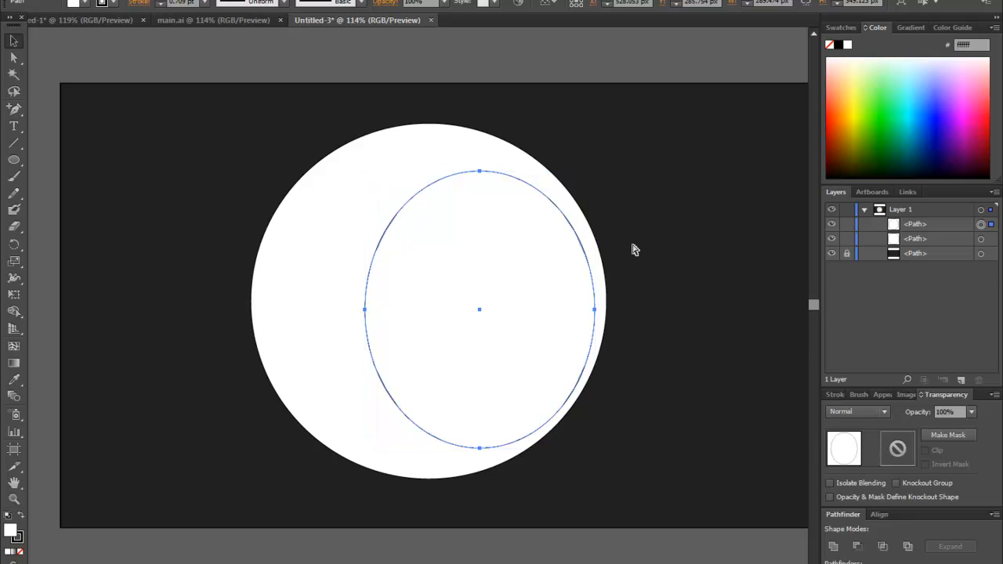
pyautogui.hotkey('ctrl', 'v')
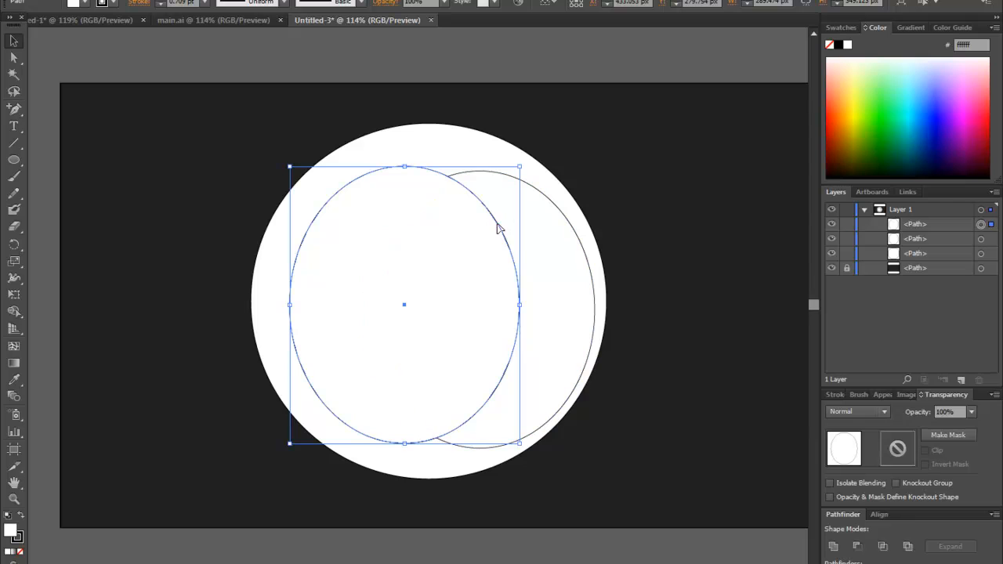
pyautogui.keyDown('shift'); pyautogui.click(564, 234); pyautogui.keyUp('shift')
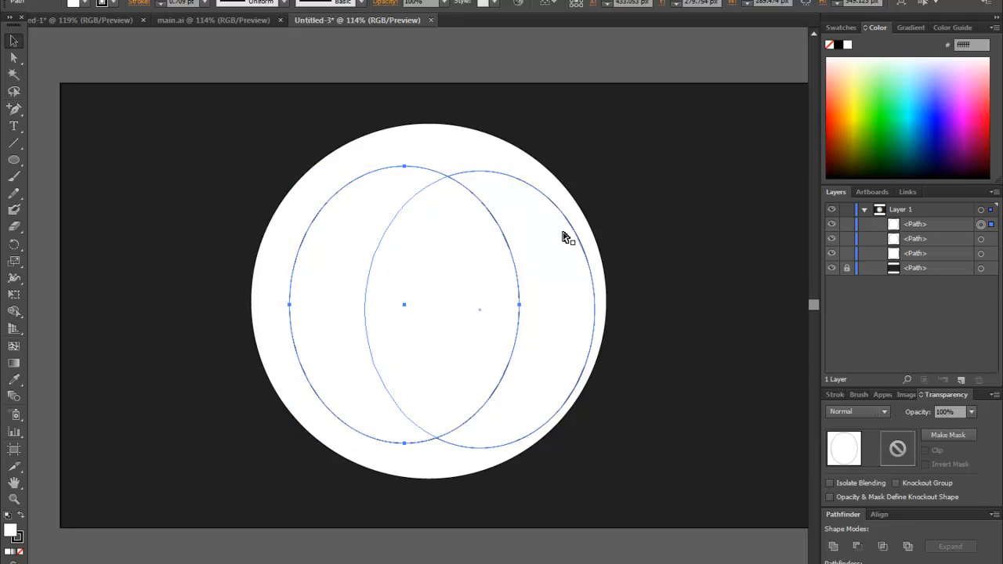
pyautogui.hotkey('ctrl', 'v')
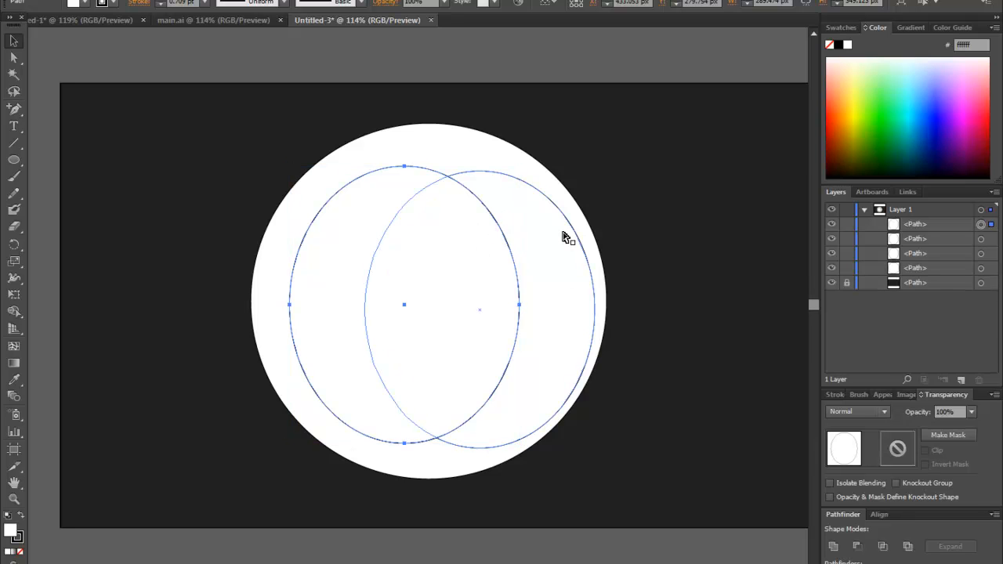
pyautogui.hotkey('ctrl', 'f')
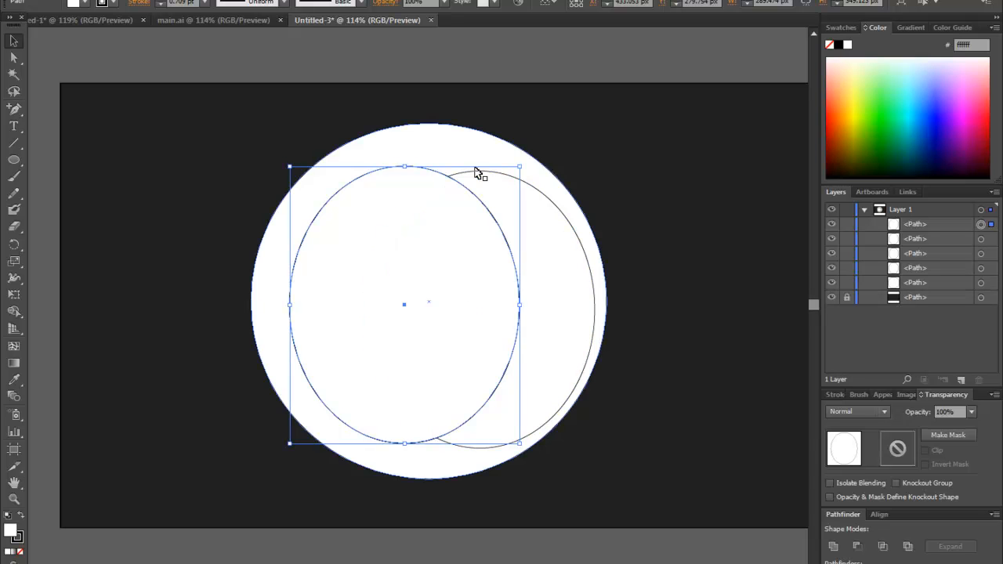
# Step: Align the circle and all four ellipses by their horizontal centers and top edges
pyautogui.moveTo(637, 122); pyautogui.dragTo(196, 502)
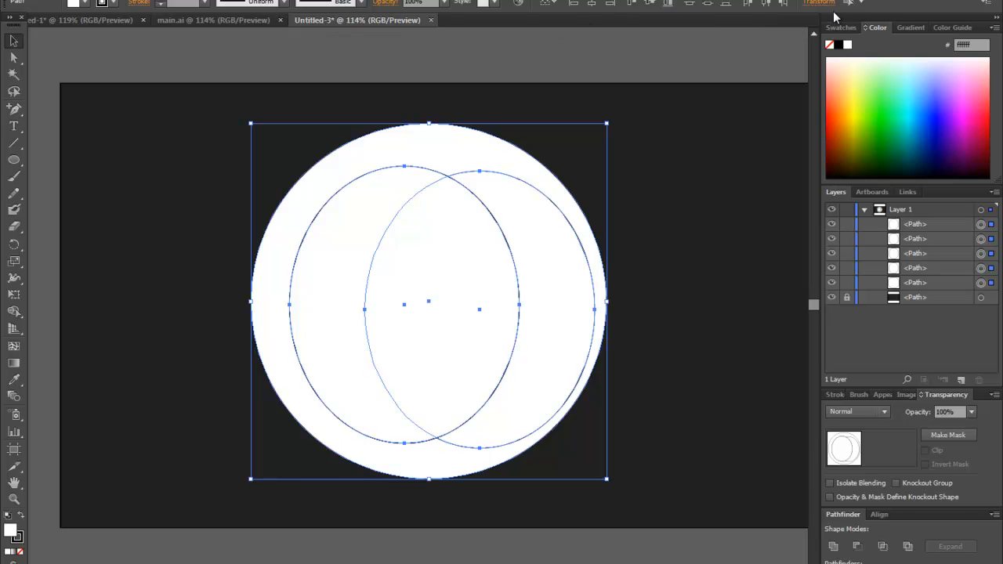
pyautogui.click(223, 0)
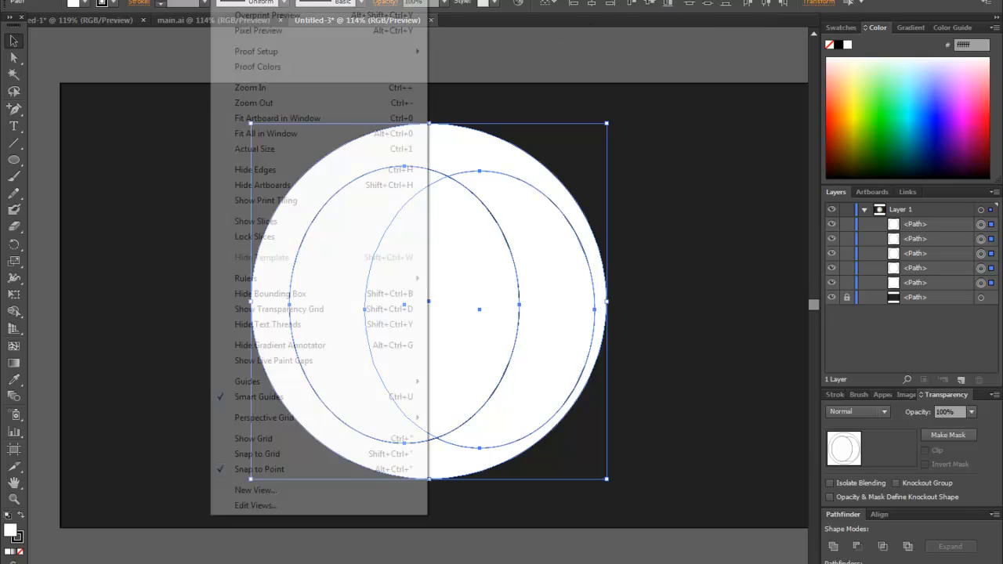
pyautogui.moveTo(300, 0)
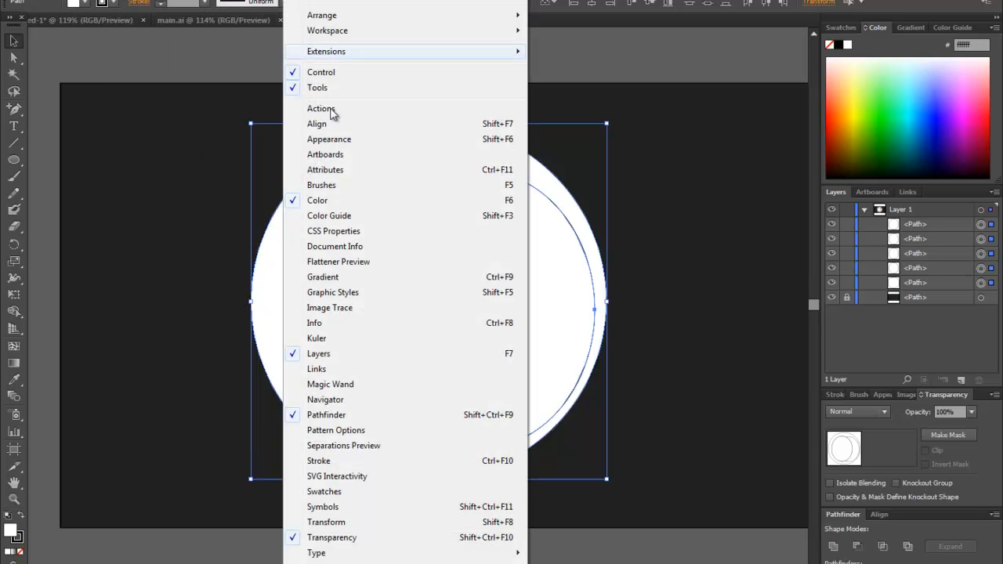
pyautogui.click(368, 420)
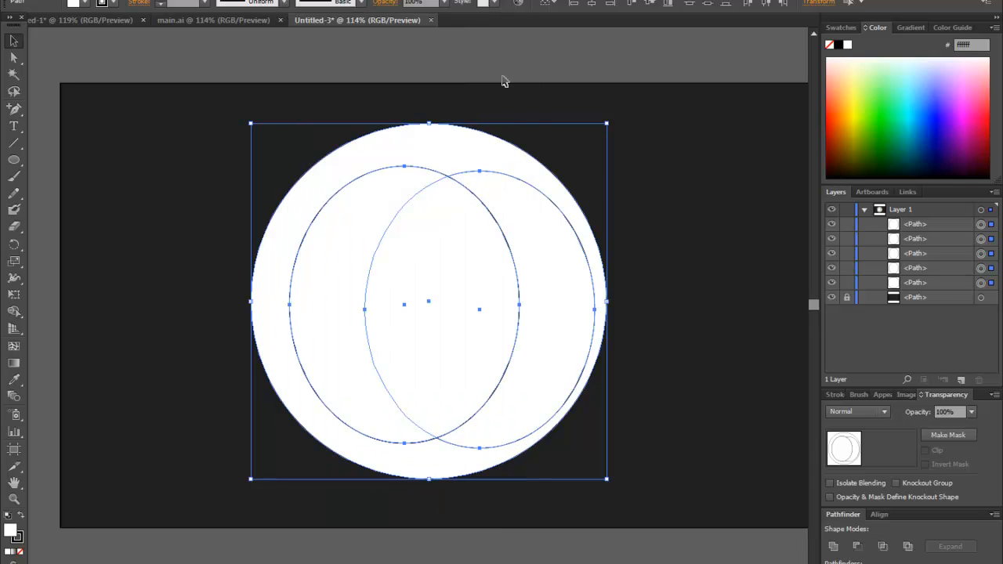
pyautogui.click(594, 3)
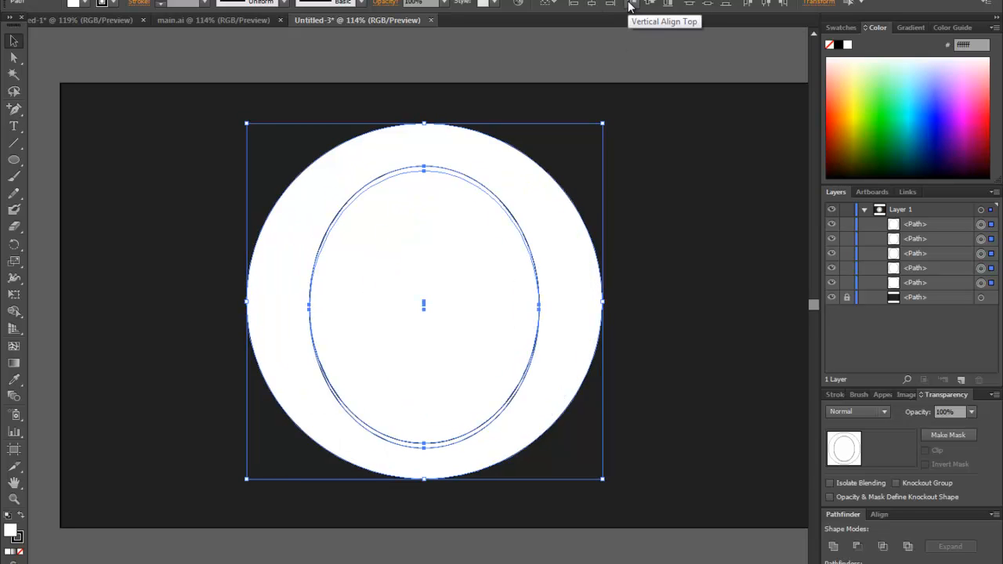
pyautogui.click(629, 5)
pyautogui.click(688, 170)
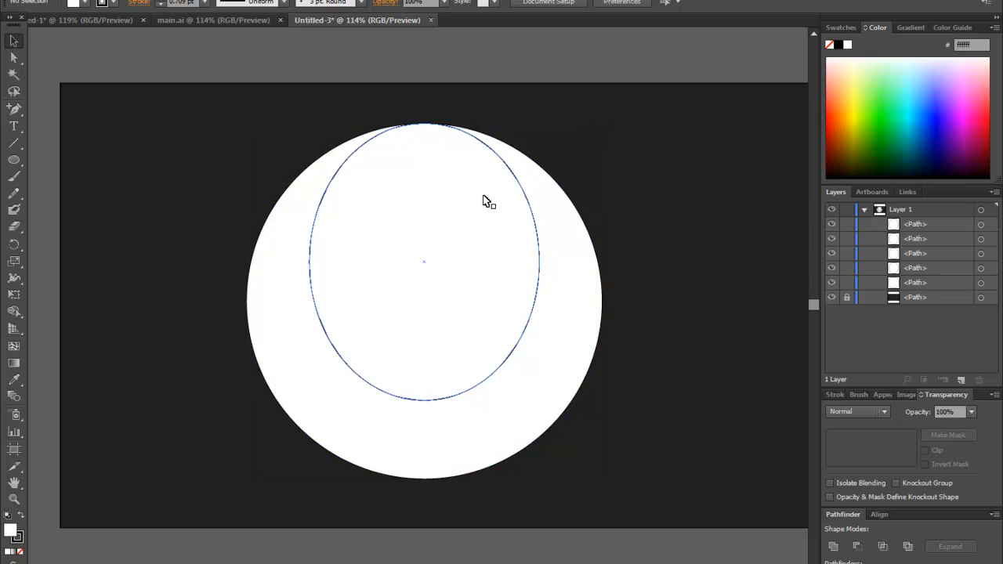
# Step: Move the topmost ellipse straight down about 99 px so it touches the circle's bottom edge, using smart guides
pyautogui.click(482, 186)
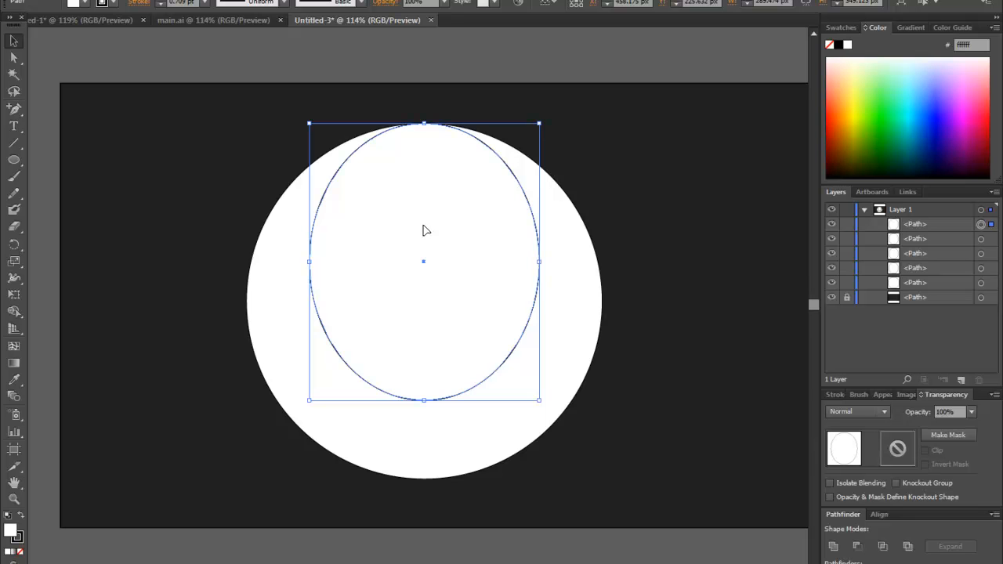
pyautogui.moveTo(423, 242); pyautogui.dragTo(424, 309)
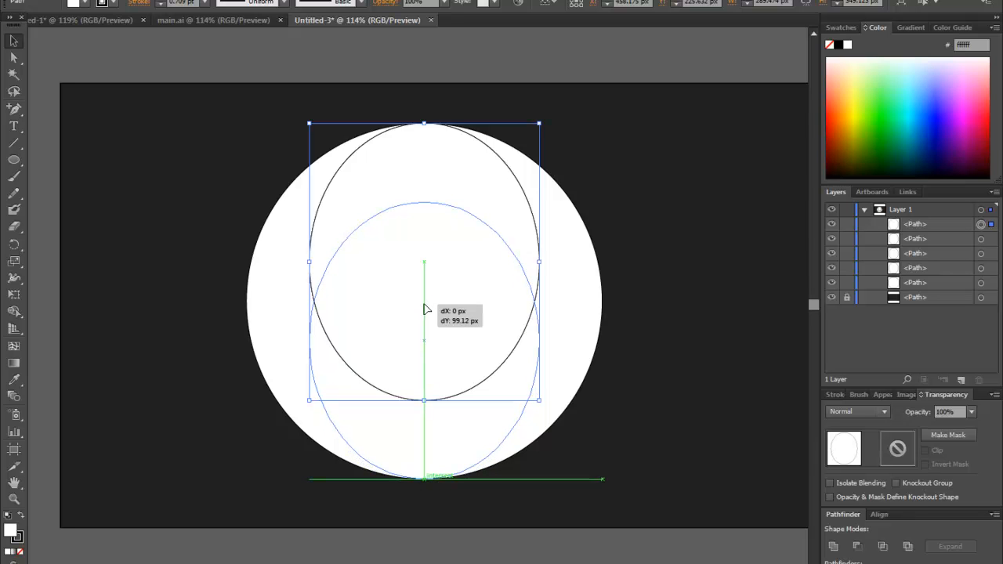
pyautogui.moveTo(424, 310); pyautogui.dragTo(425, 308)
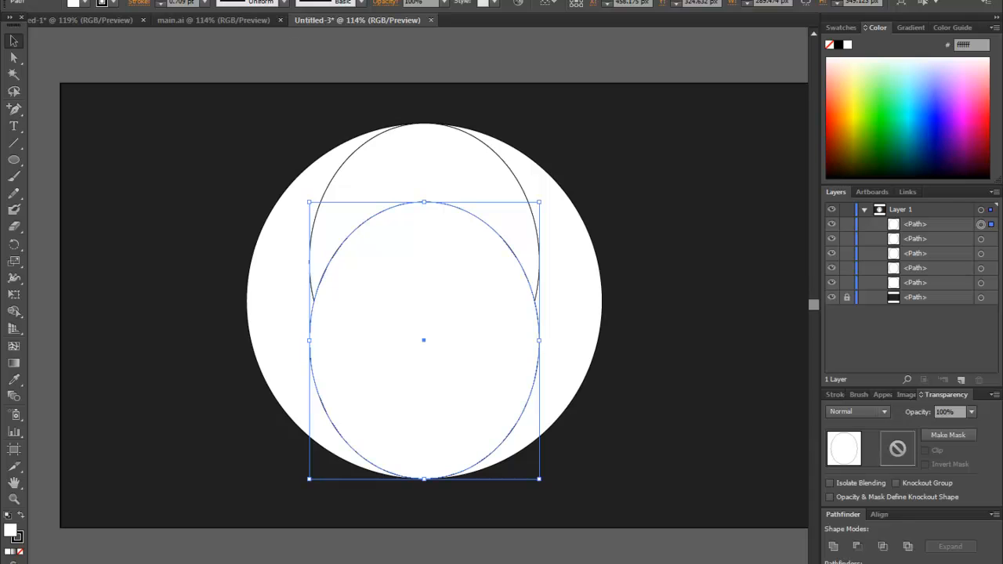
pyautogui.click(223, 1)
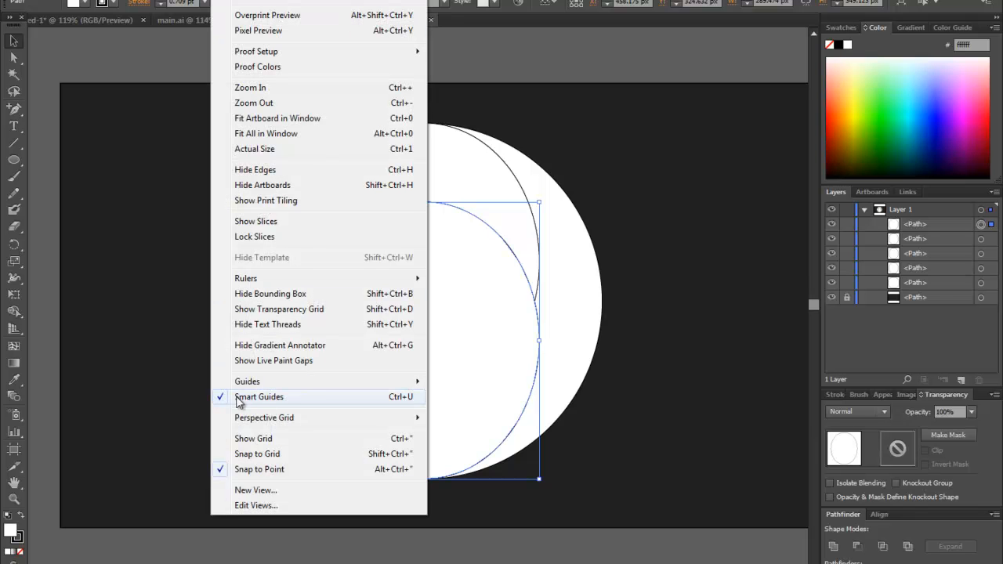
pyautogui.click(222, 1)
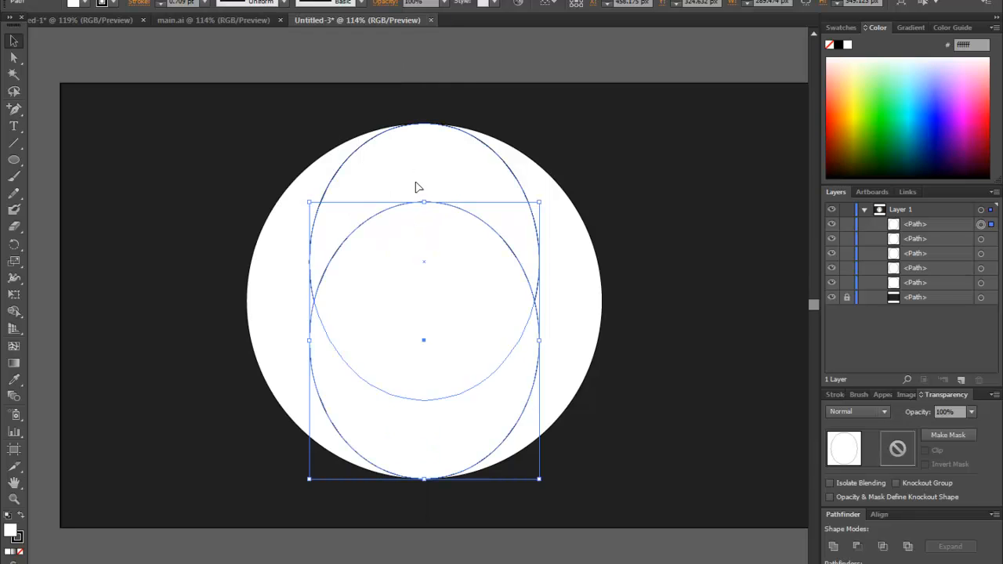
# Step: Move one upper ellipse to the circle's left edge and another to its right edge, both vertically centered in the circle
pyautogui.moveTo(437, 479); pyautogui.dragTo(403, 167)
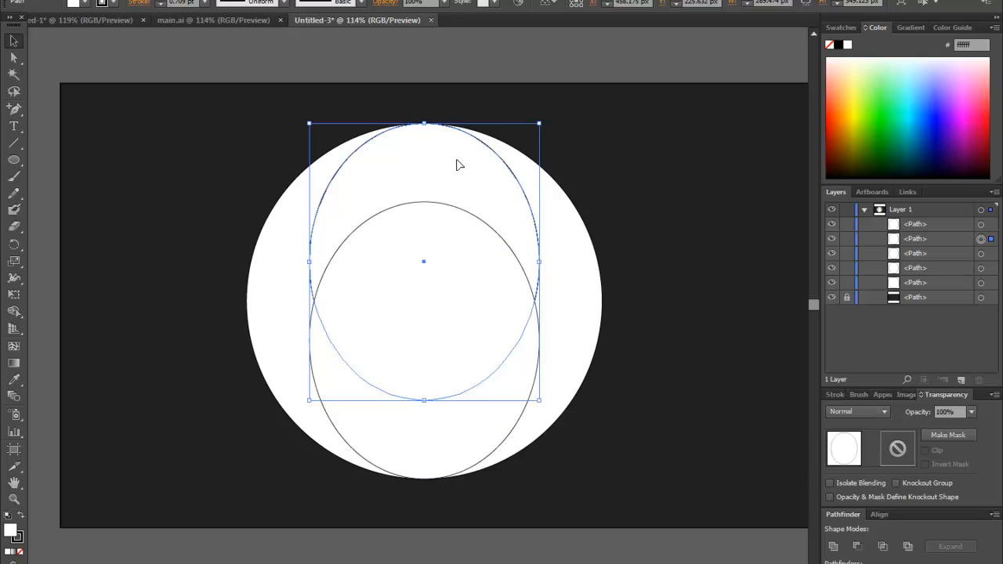
pyautogui.moveTo(435, 156); pyautogui.dragTo(370, 196)
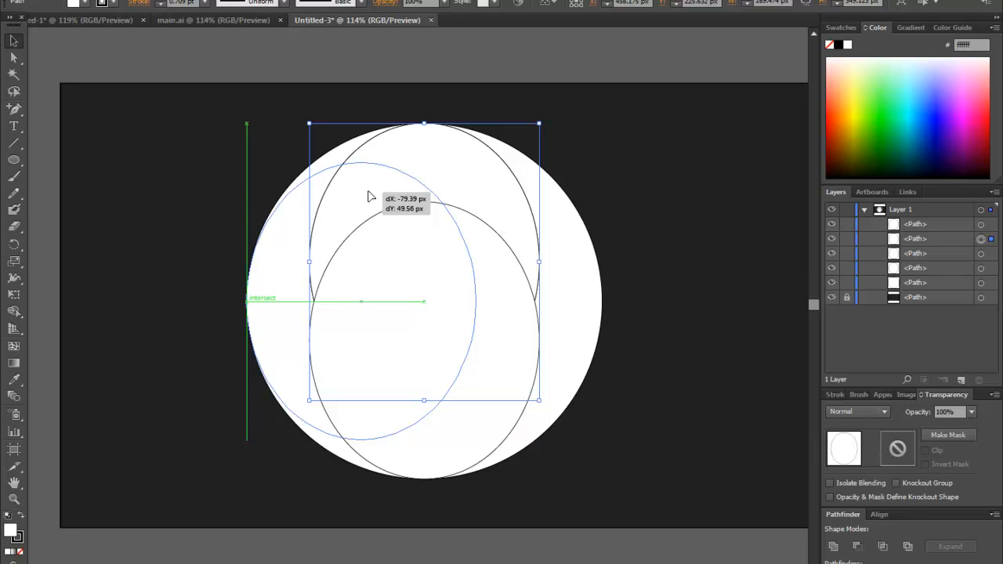
pyautogui.moveTo(370, 197); pyautogui.dragTo(370, 196)
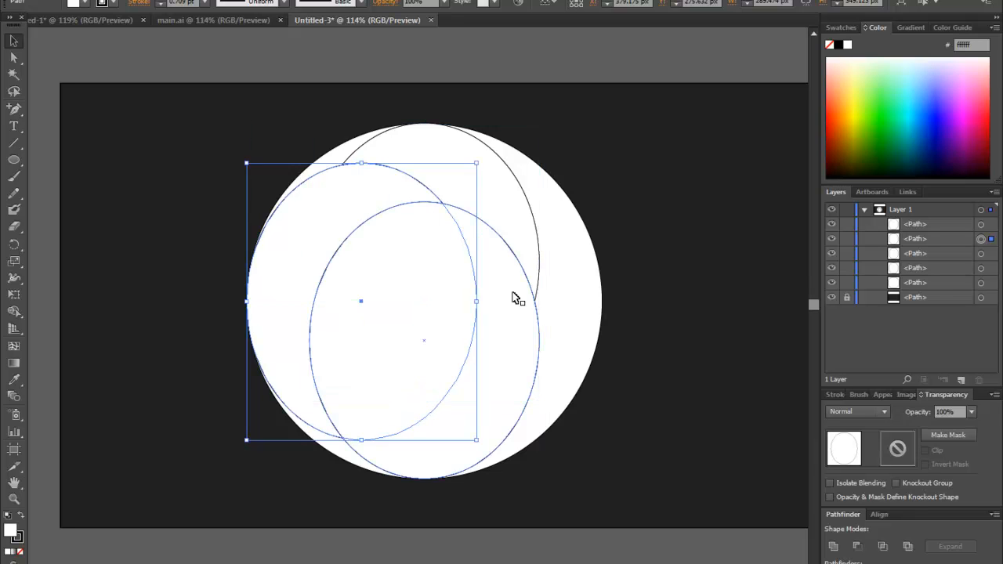
pyautogui.click(489, 164)
pyautogui.moveTo(475, 156); pyautogui.dragTo(530, 191)
pyautogui.click(632, 129)
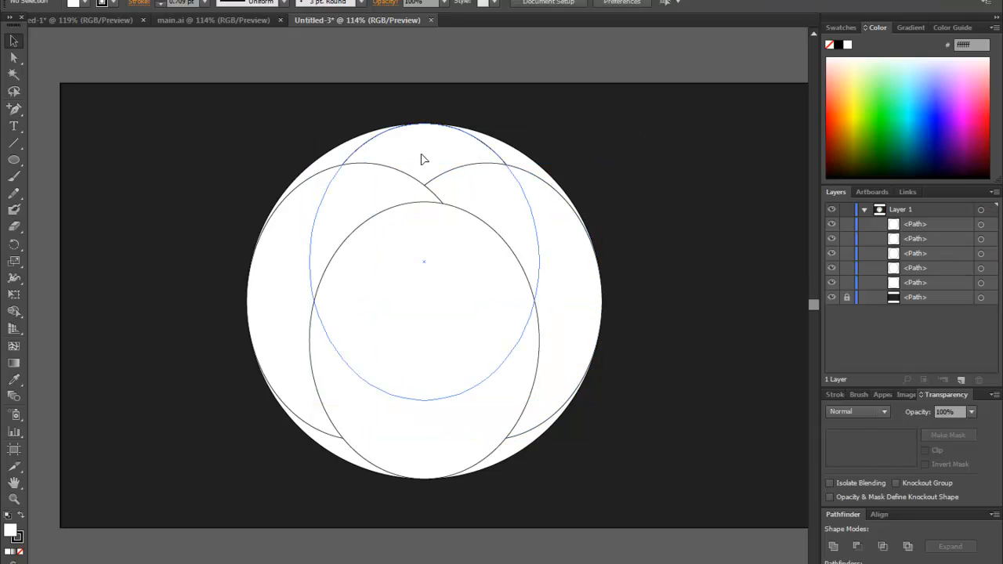
# Step: Examine each of the four ellipses and their overlaps, including in outline view
pyautogui.click(421, 159)
pyautogui.click(292, 231)
pyautogui.click(514, 290)
pyautogui.click(553, 228)
pyautogui.click(679, 154)
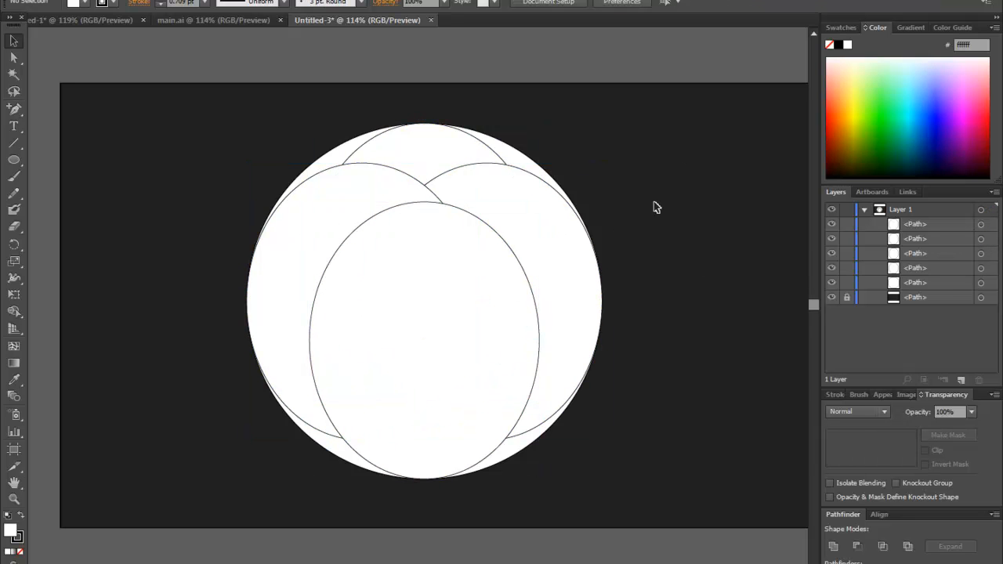
pyautogui.hotkey('ctrl', 'y')
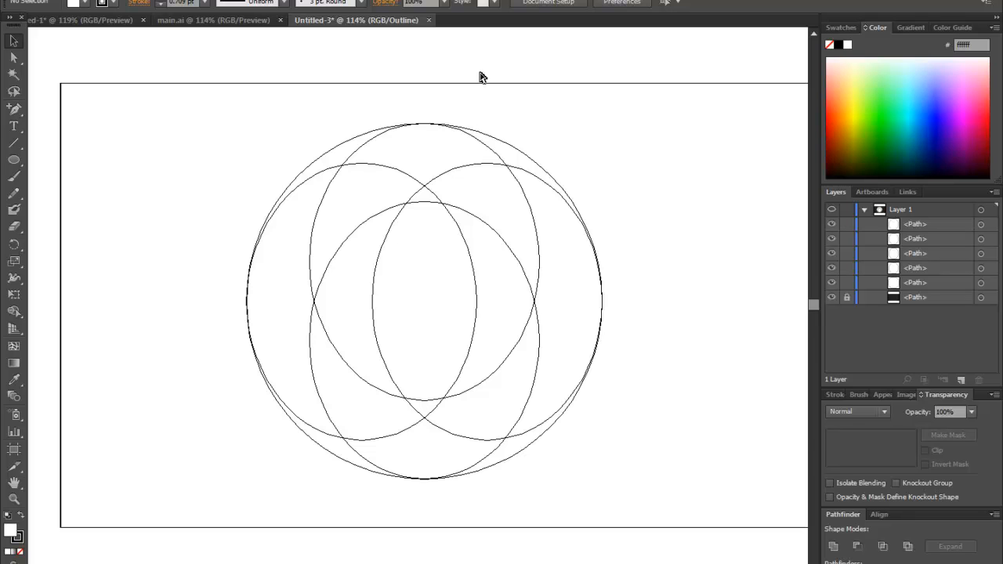
pyautogui.hotkey('ctrl', 'y')
# Step: Rotate the top ellipse 90° and move it up 30 px to meet the circle's top edge
pyautogui.click(427, 149)
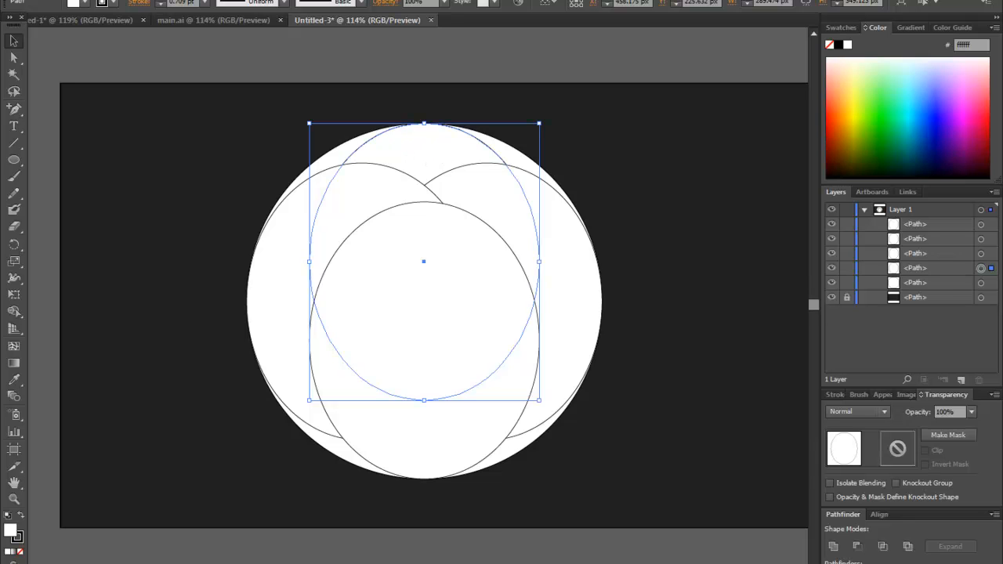
pyautogui.click(93, 0)
pyautogui.moveTo(116, 0)
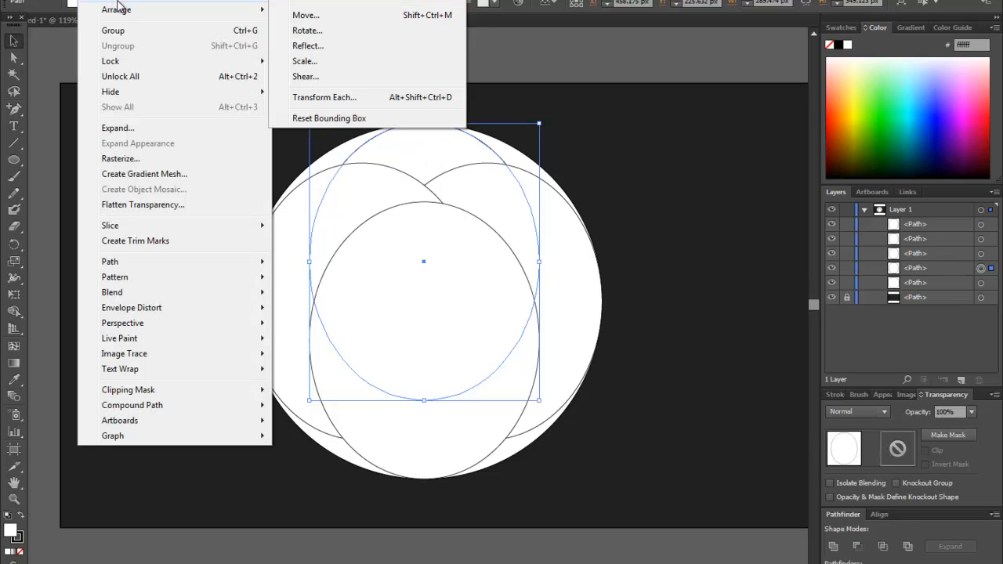
pyautogui.click(318, 32)
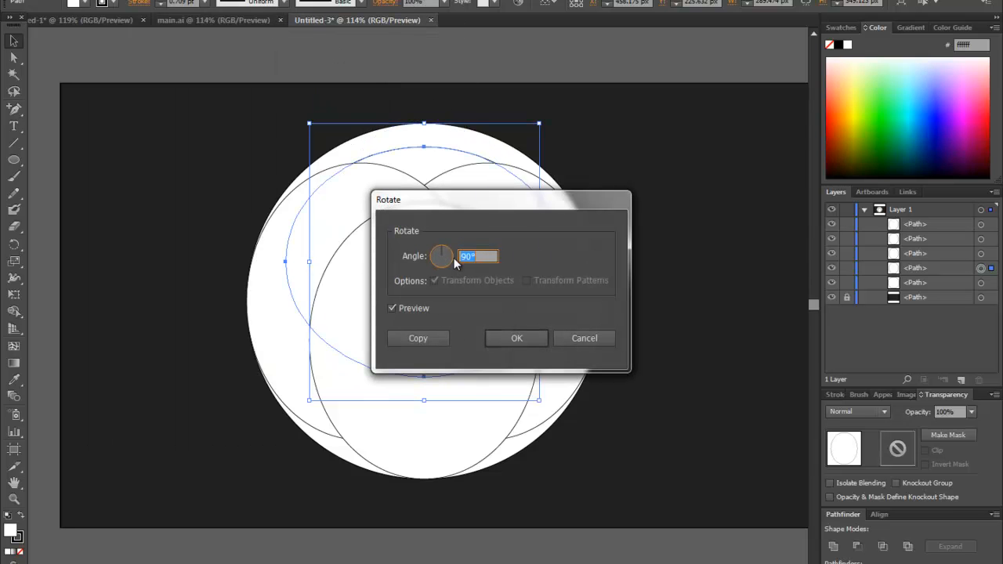
pyautogui.click(526, 337)
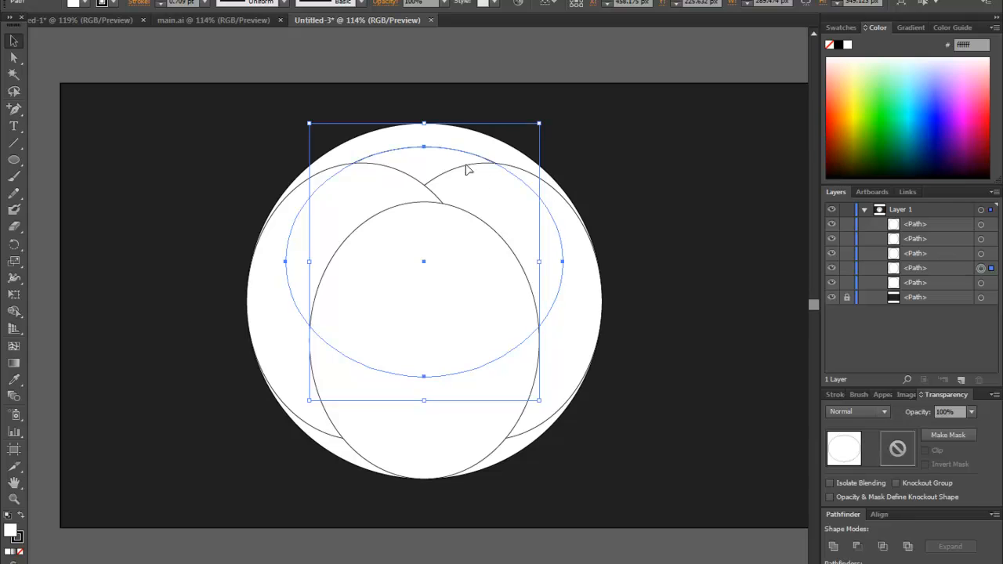
pyautogui.hotkey('shift', 'Up')
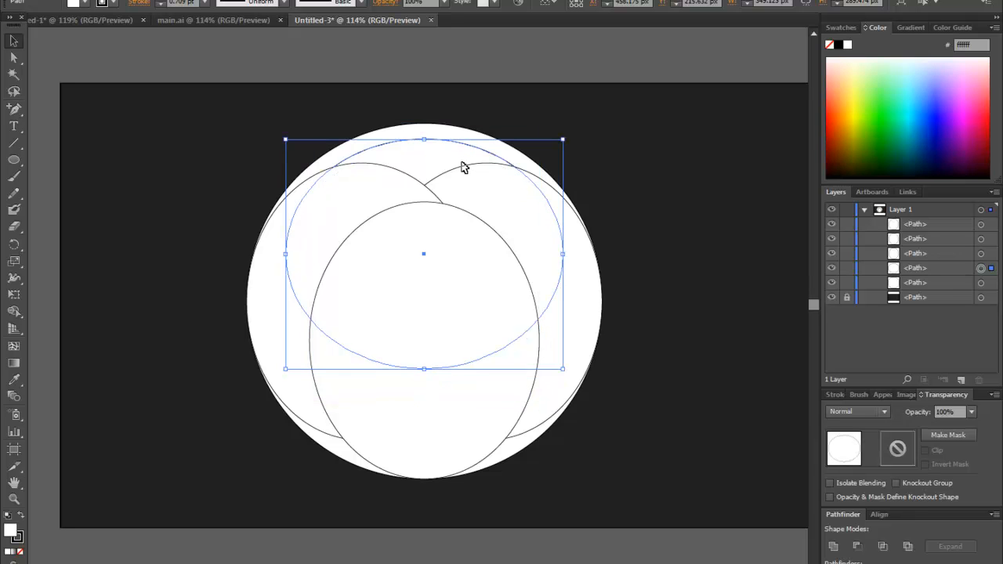
pyautogui.hotkey('shift', 'Up')
pyautogui.hotkey('shift', 'Up')
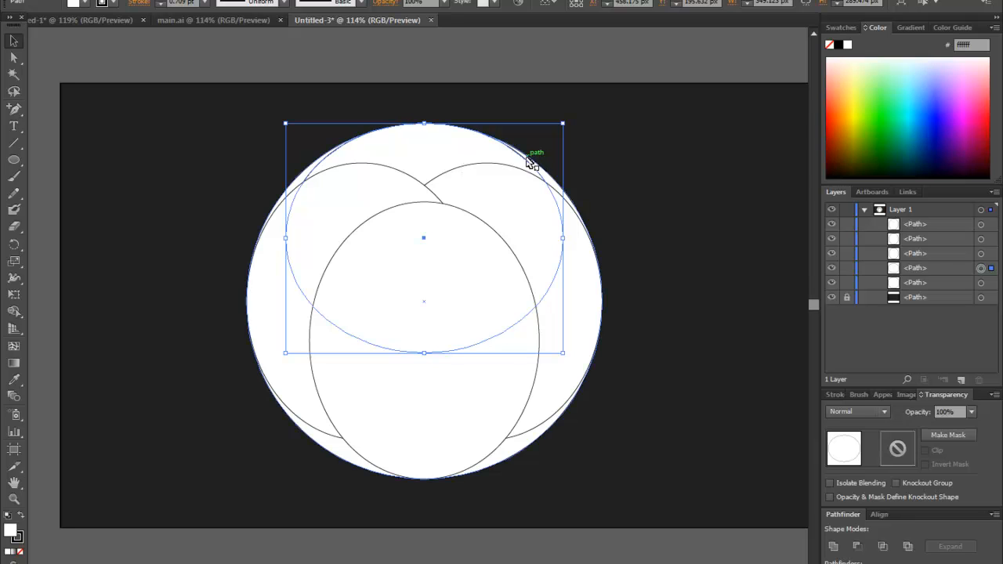
pyautogui.click(627, 155)
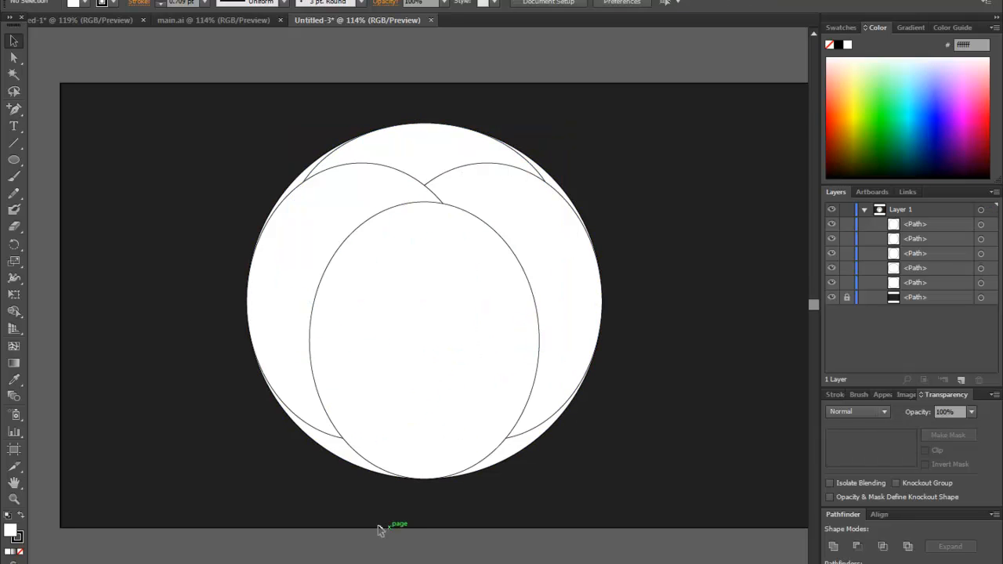
# Step: Rotate the bottom ellipse 90°, move it down 31 px to the circle's bottom edge, and check the overlaps in outline view
pyautogui.click(421, 258)
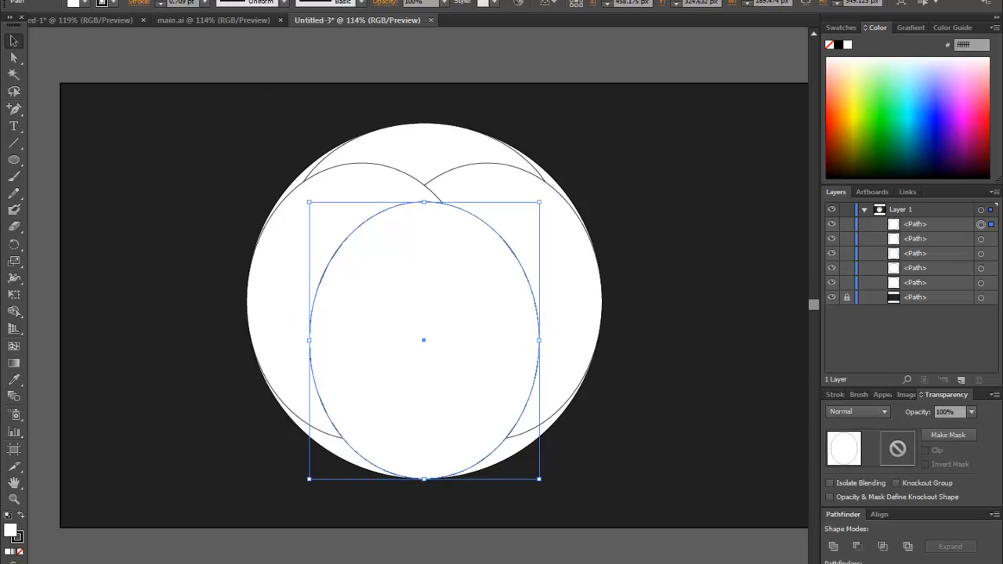
pyautogui.click(94, 0)
pyautogui.moveTo(111, 1)
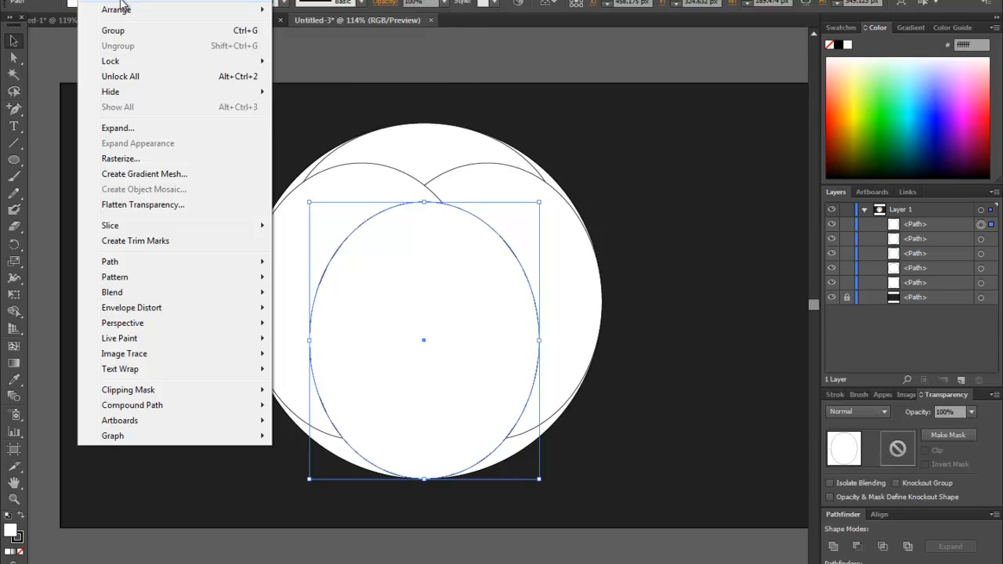
pyautogui.click(291, 33)
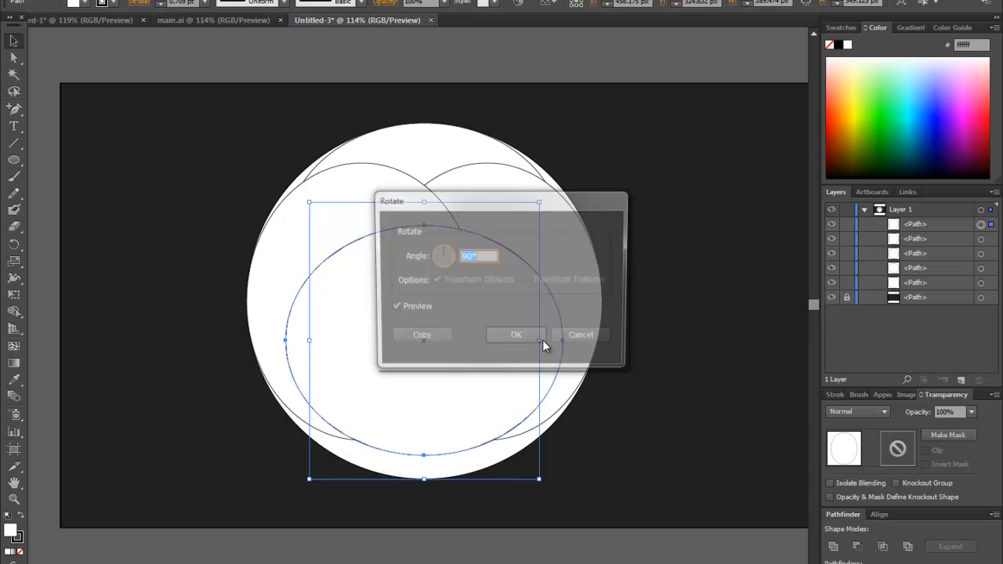
pyautogui.click(518, 337)
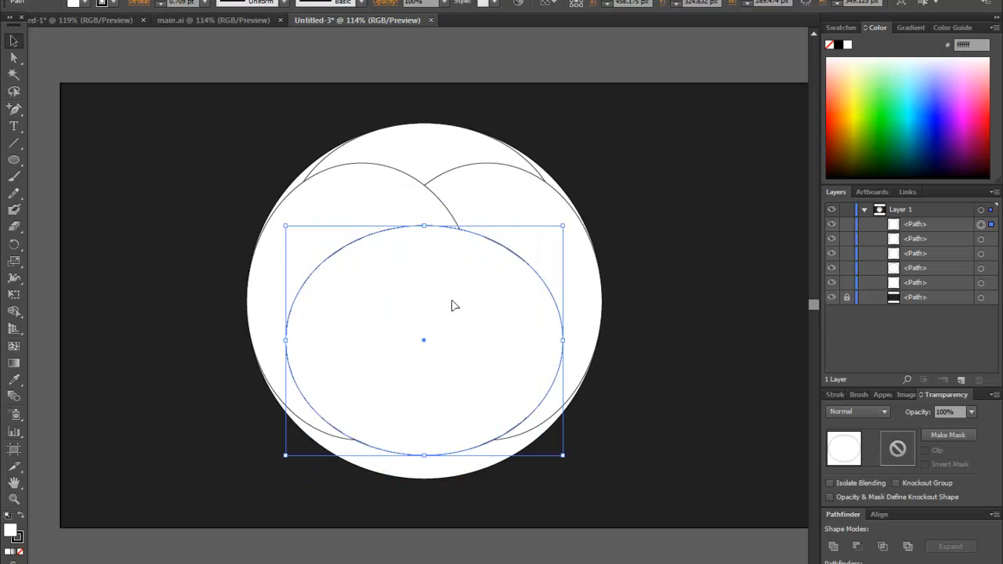
pyautogui.press('Down')
pyautogui.hotkey('shift', 'Down')
pyautogui.hotkey('shift', 'Down')
pyautogui.hotkey('shift', 'Down')
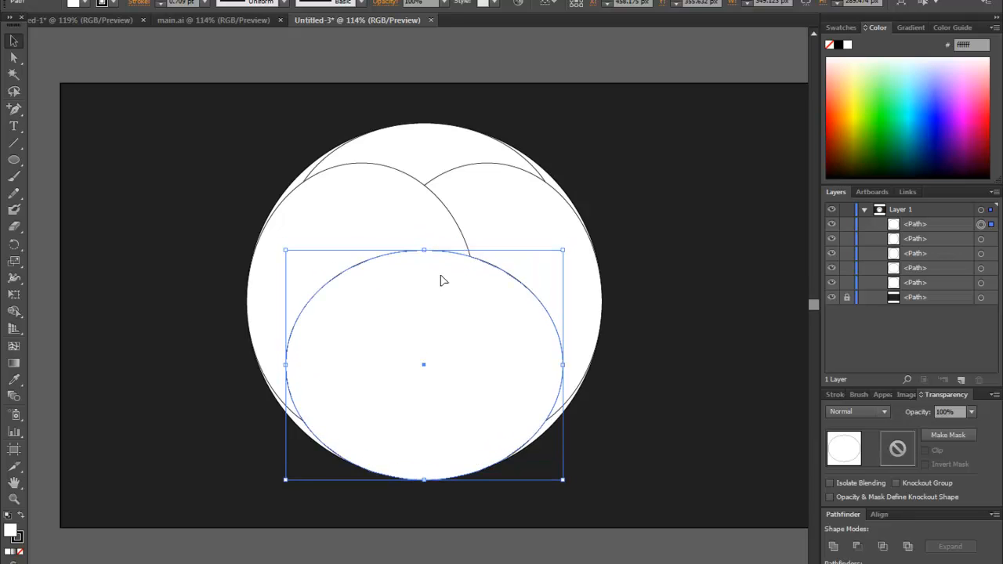
pyautogui.click(671, 160)
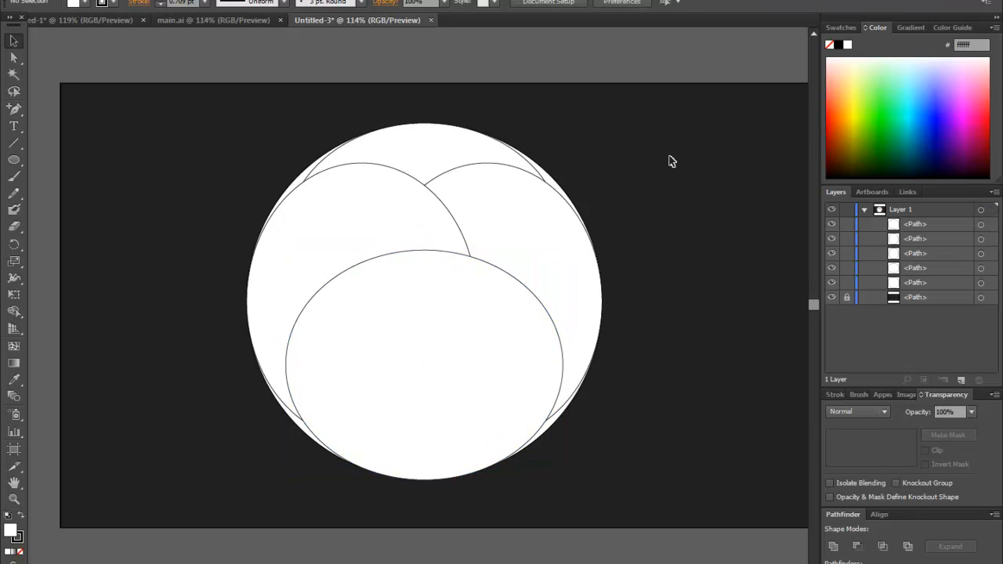
pyautogui.hotkey('ctrl', 'y')
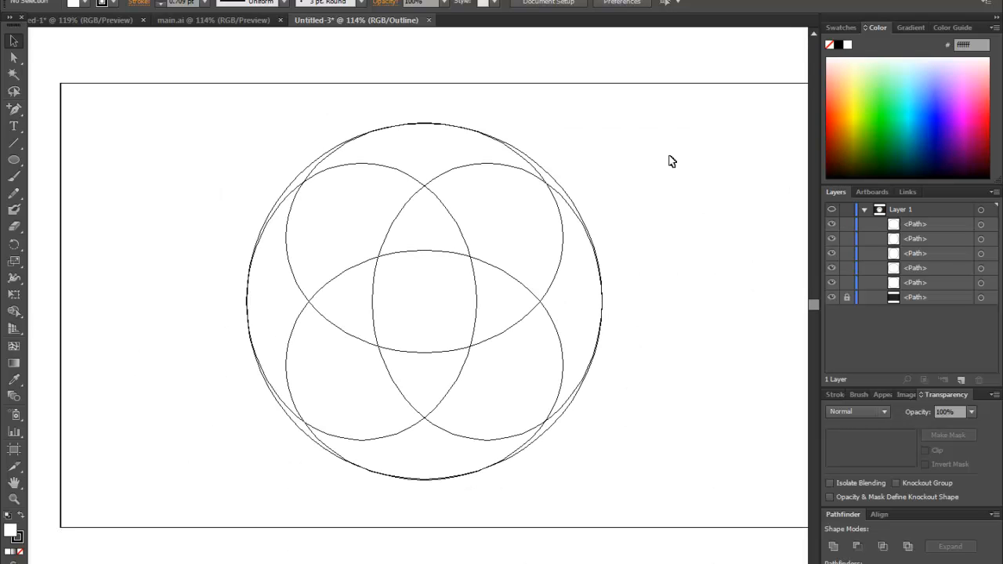
pyautogui.hotkey('ctrl', 'y')
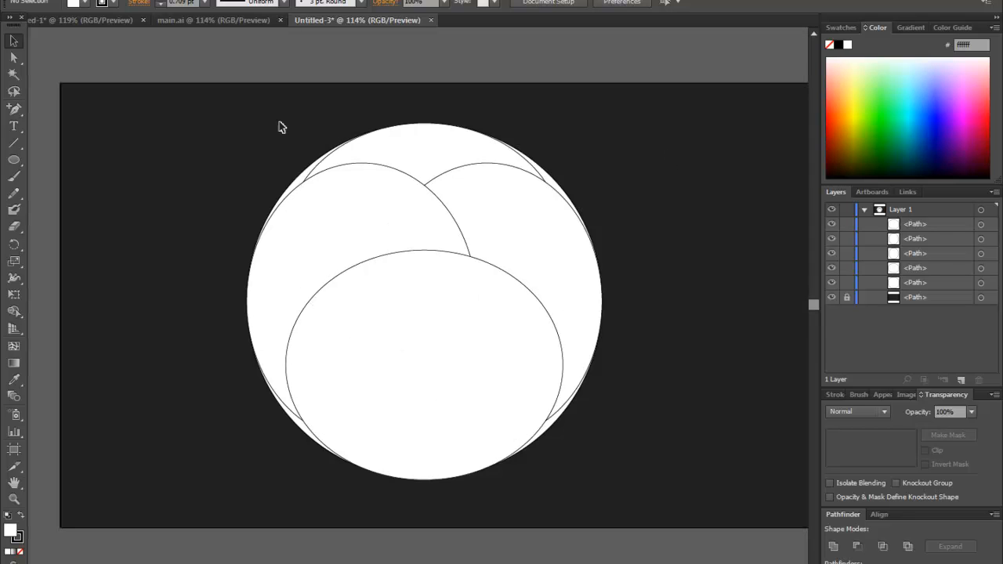
# Step: Divide the circle and the four overlapping ellipses into separate pieces with the Pathfinder Divide operation
pyautogui.moveTo(181, 108); pyautogui.dragTo(628, 506)
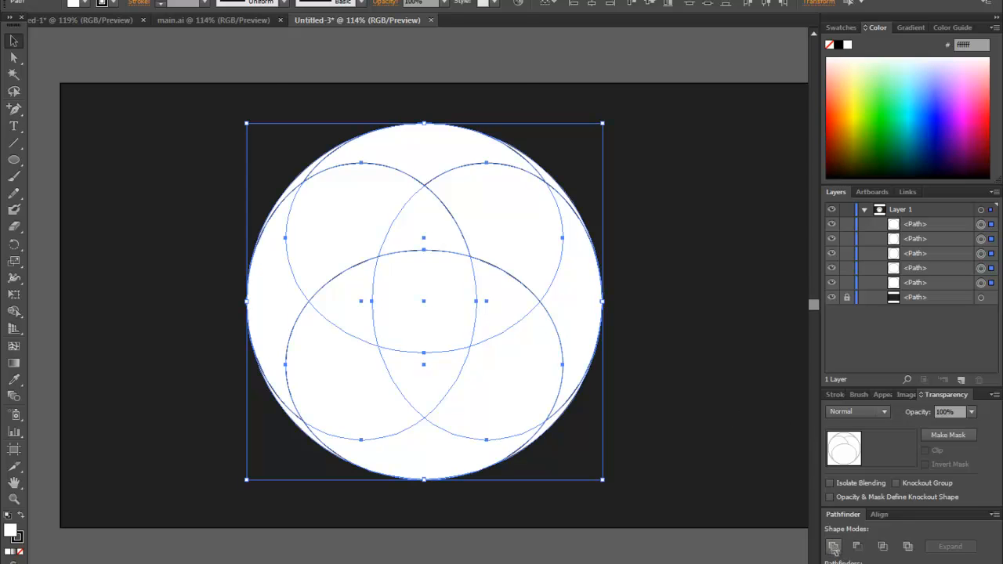
pyautogui.click(301, 0)
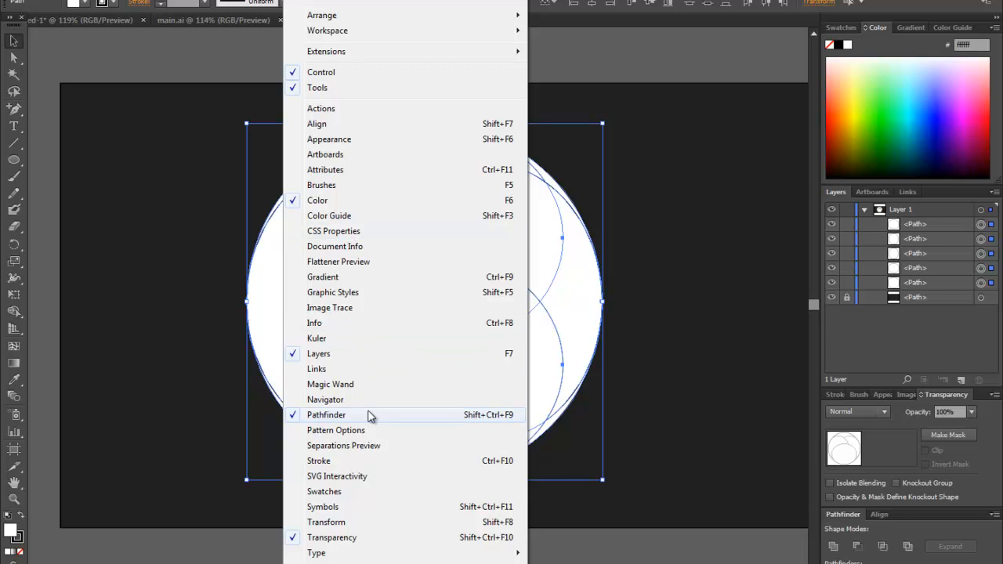
pyautogui.click(855, 521)
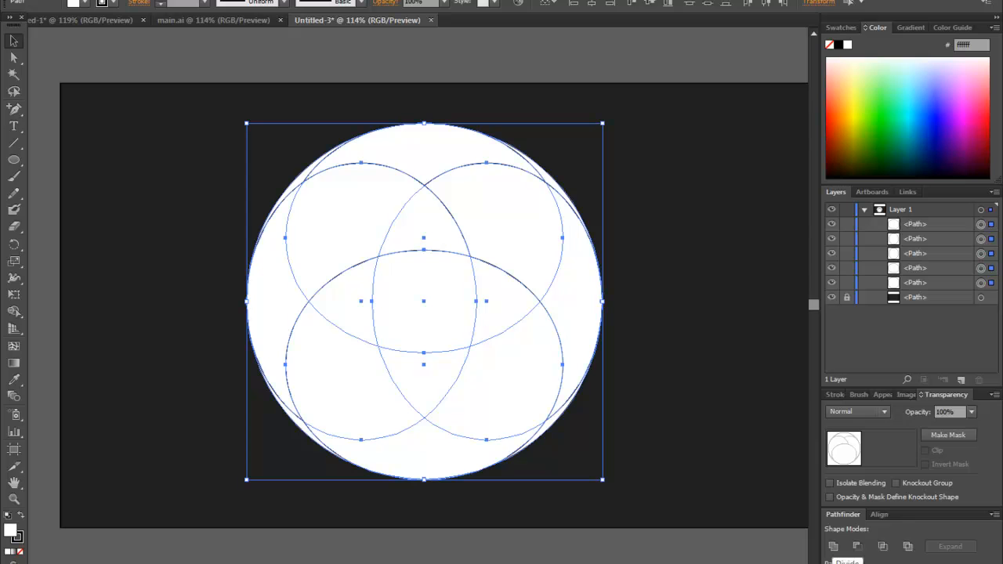
pyautogui.click(834, 561)
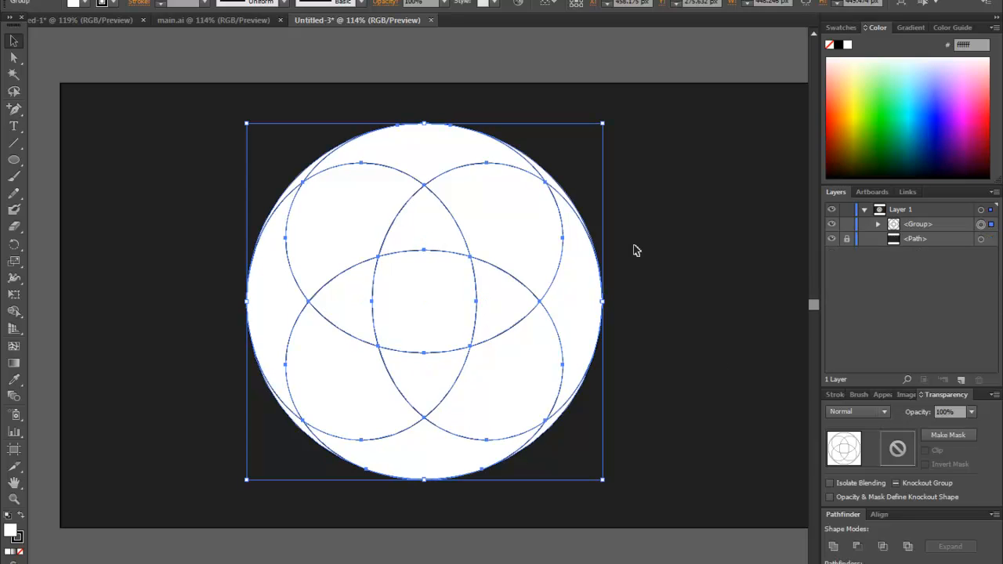
# Step: Ungroup the divided circle artwork so that each piece is an independent path
pyautogui.click(274, 89)
pyautogui.moveTo(212, 104); pyautogui.dragTo(622, 505)
pyautogui.rightClick(485, 277)
pyautogui.click(526, 359)
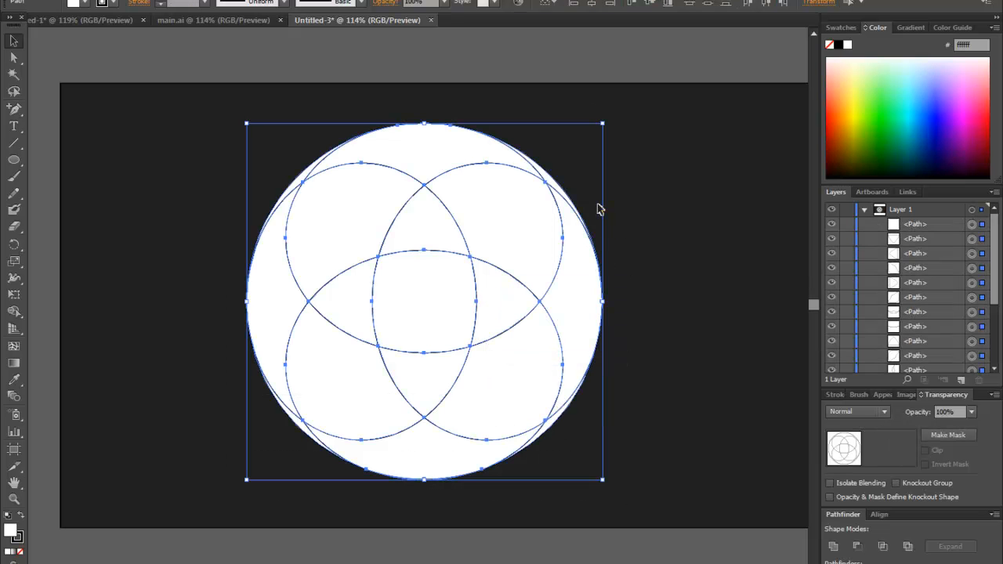
# Step: Unite the circle's top outer piece, upper-right piece and the small piece right of the center into one swirl blade using the Direct Selection tool
pyautogui.click(14, 58)
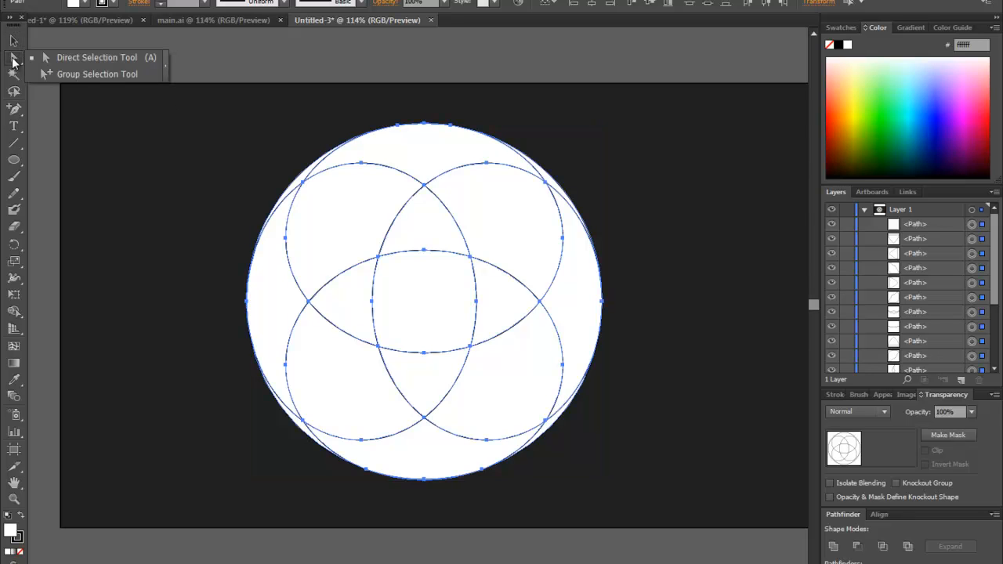
pyautogui.click(66, 60)
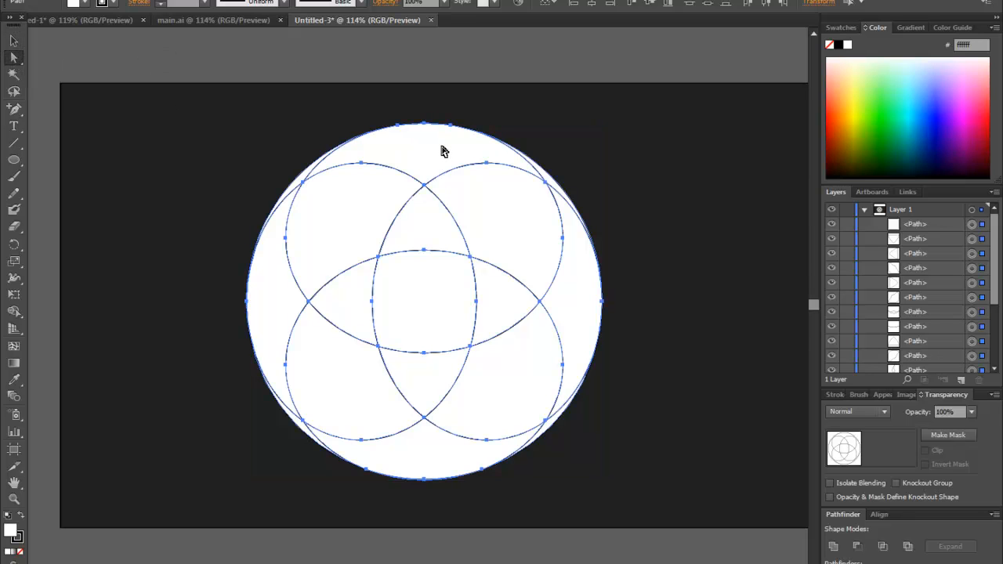
pyautogui.click(427, 87)
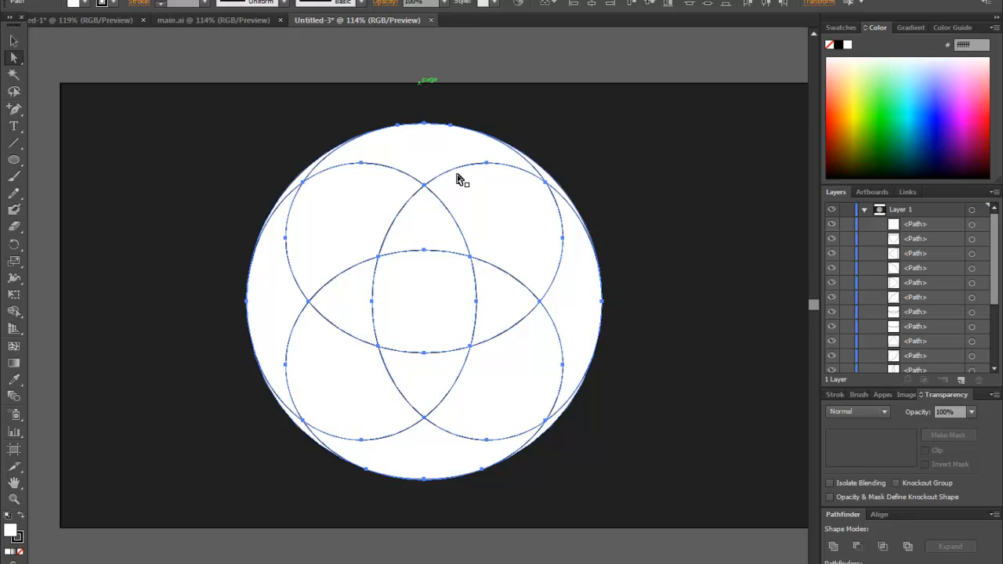
pyautogui.click(416, 153)
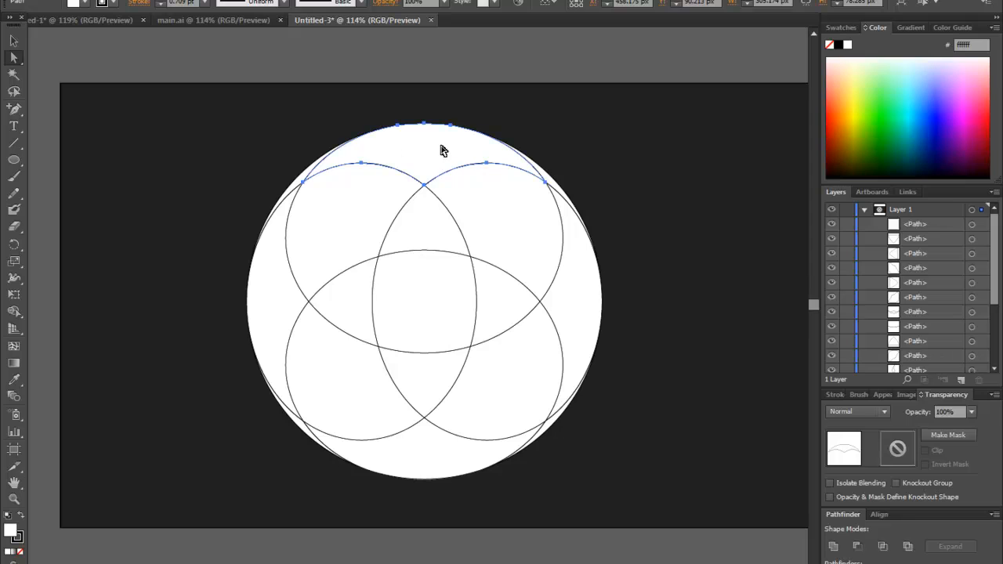
pyautogui.keyDown('shift'); pyautogui.click(498, 207); pyautogui.keyUp('shift')
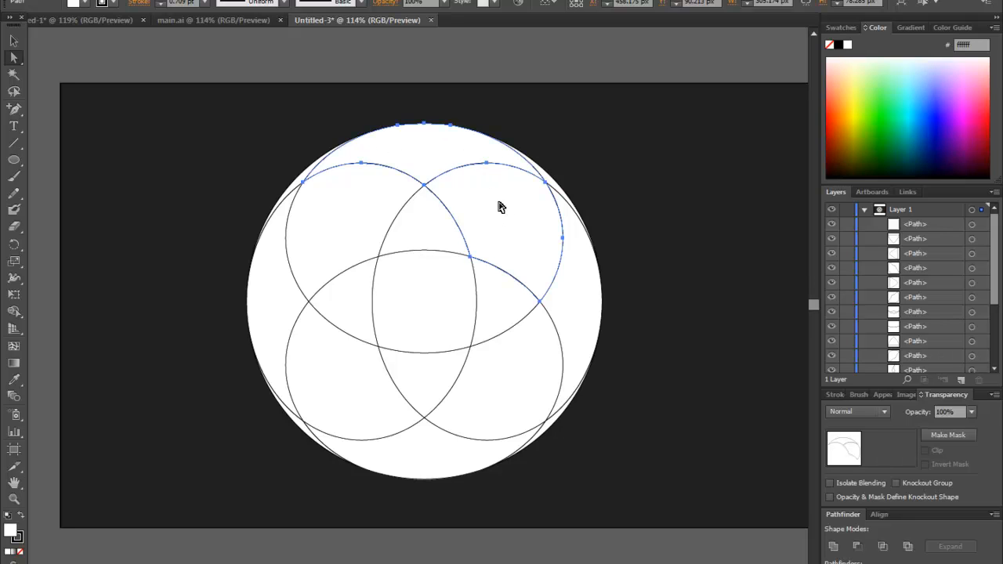
pyautogui.keyDown('shift'); pyautogui.click(492, 297); pyautogui.keyUp('shift')
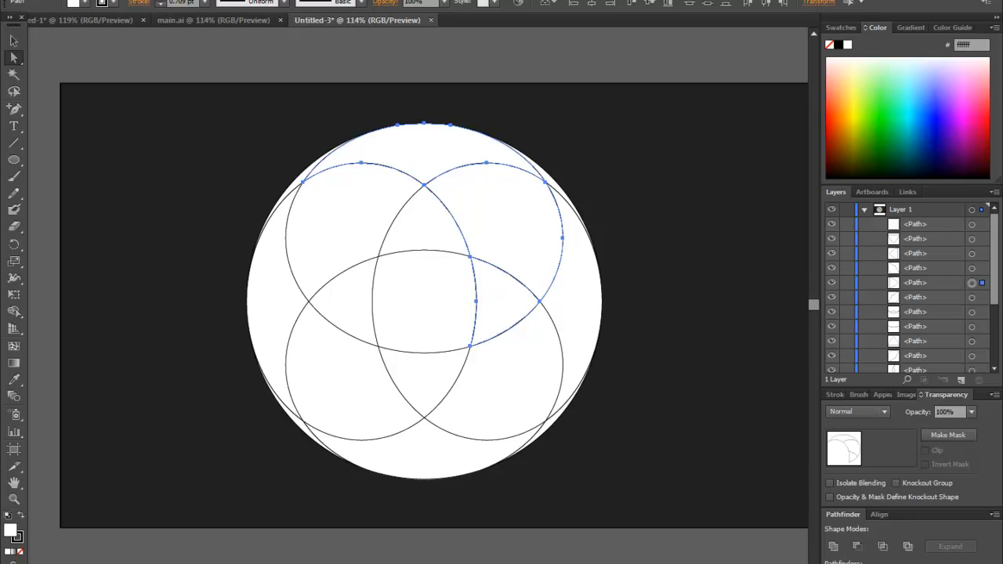
pyautogui.click(833, 550)
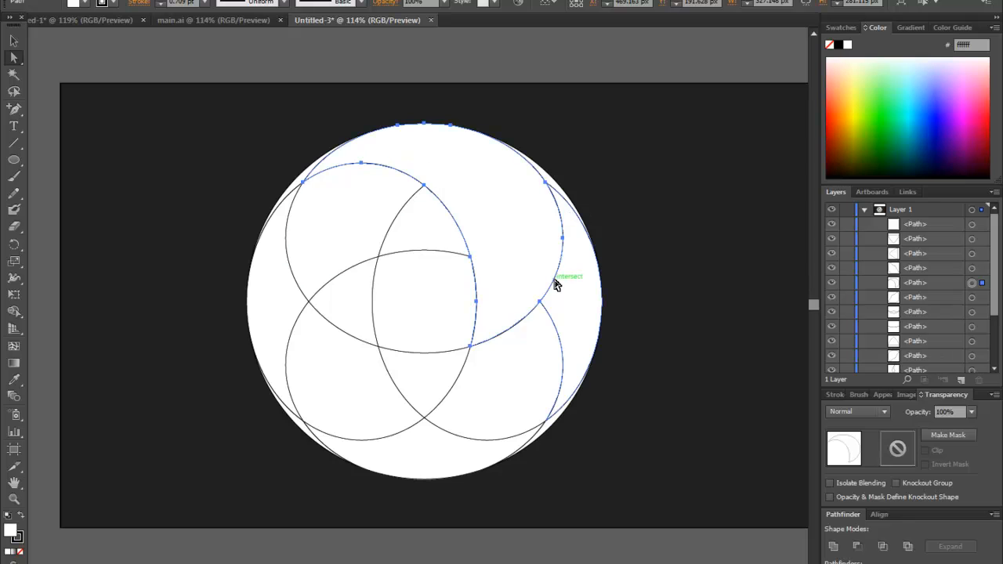
# Step: Fill the merged top blade with orange ce5c0f
pyautogui.doubleClick(11, 531)
pyautogui.moveTo(476, 155); pyautogui.dragTo(572, 163)
pyautogui.click(602, 222)
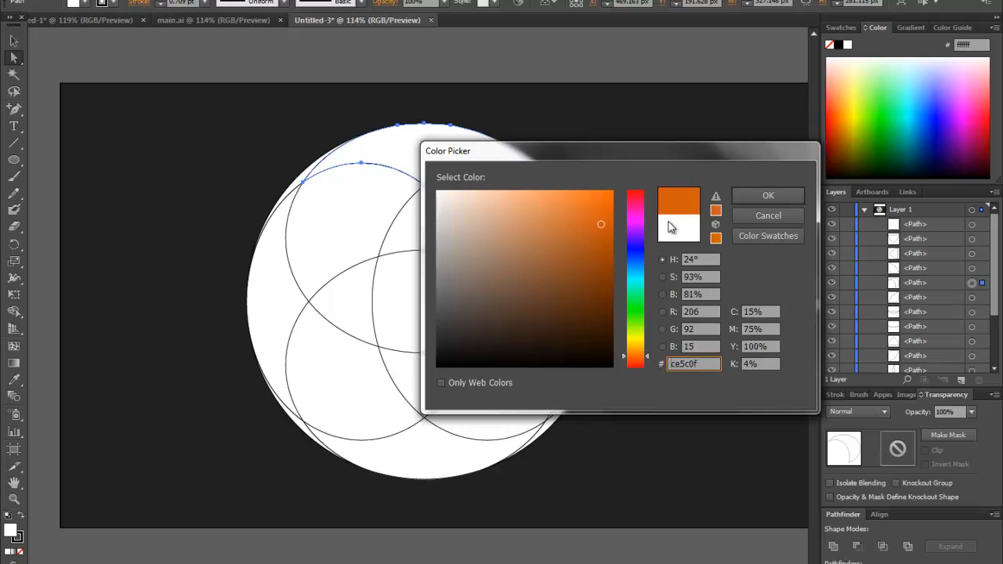
pyautogui.click(764, 199)
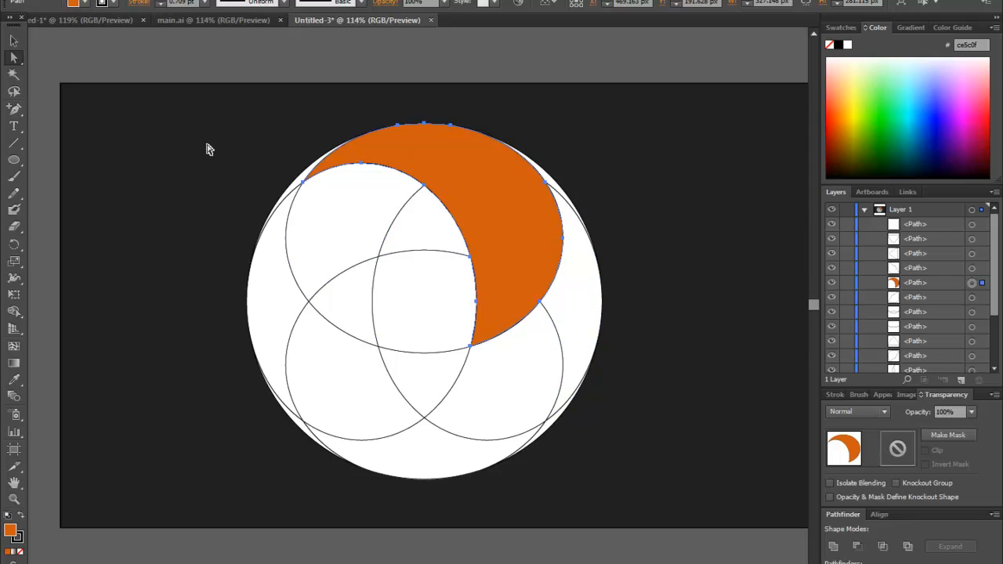
# Step: Unite the right outer piece, lower-right piece and the small piece below the center into a second swirl blade
pyautogui.click(563, 306)
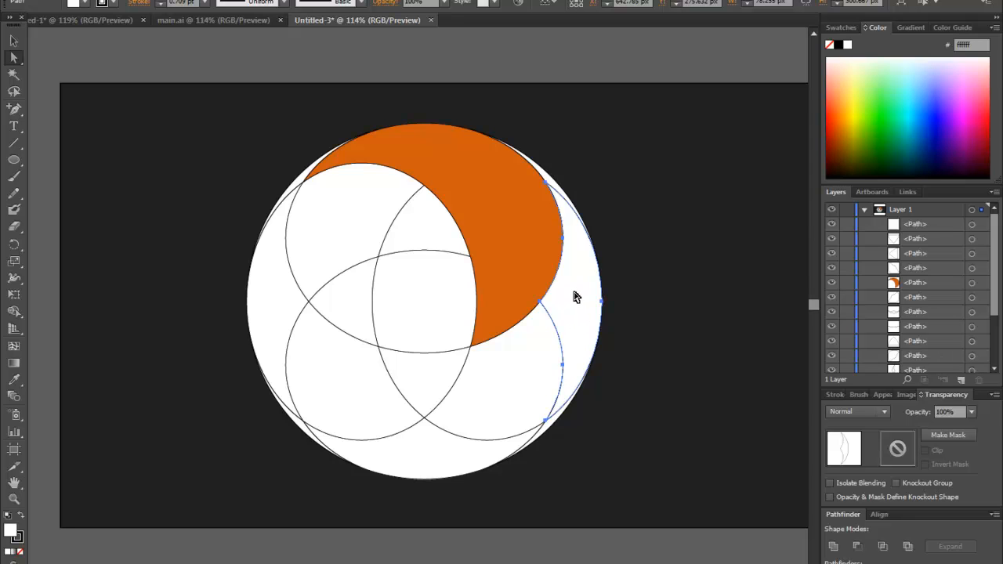
pyautogui.keyDown('shift'); pyautogui.click(513, 374); pyautogui.keyUp('shift')
pyautogui.keyDown('shift'); pyautogui.click(423, 375); pyautogui.keyUp('shift')
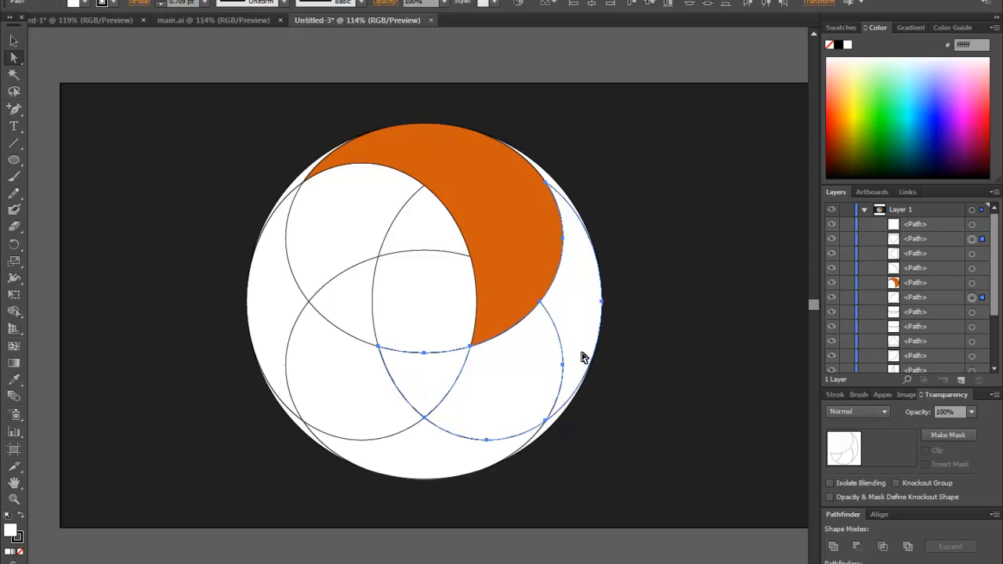
pyautogui.click(833, 546)
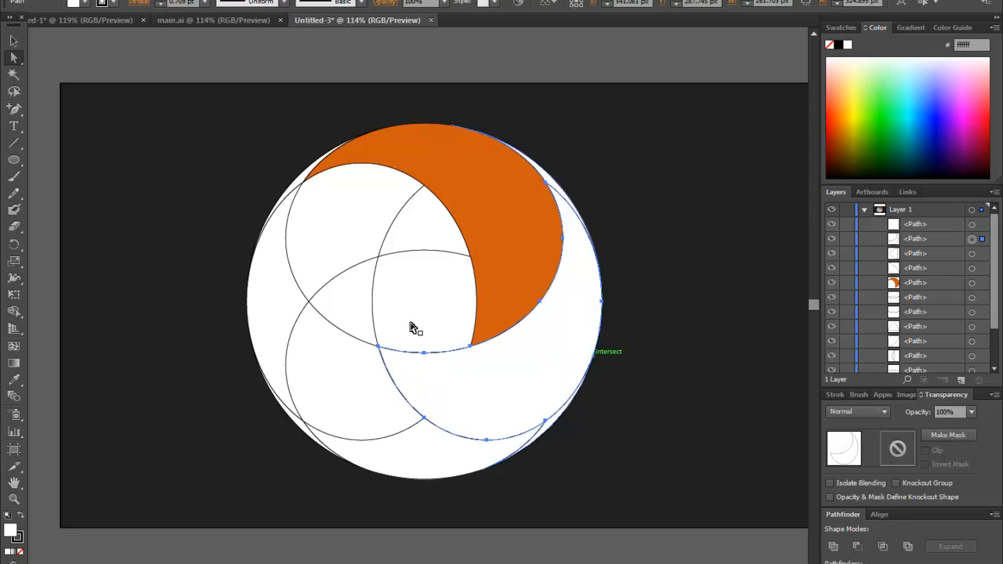
# Step: Fill the merged right blade with green 28a013
pyautogui.doubleClick(14, 536)
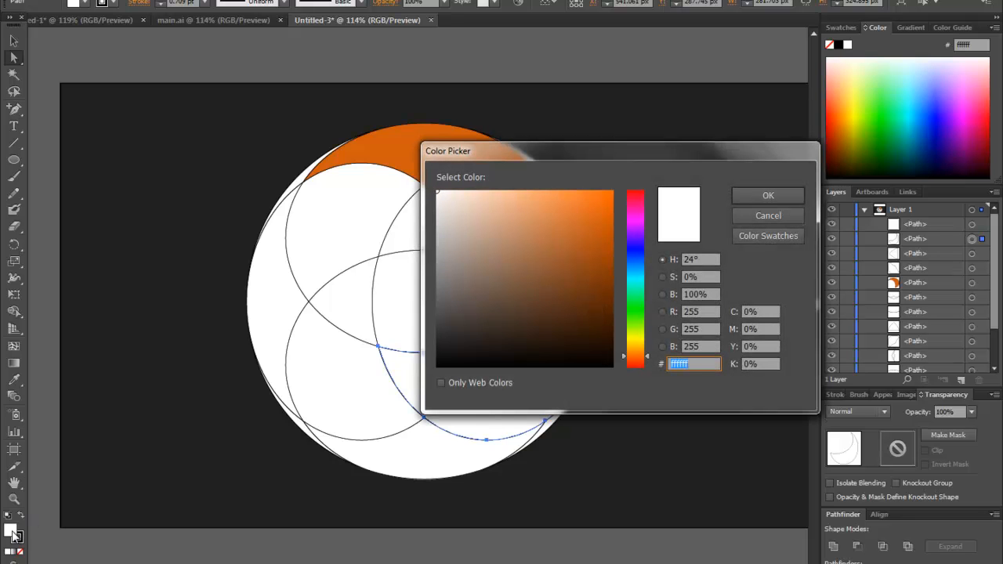
pyautogui.moveTo(636, 284); pyautogui.dragTo(635, 308)
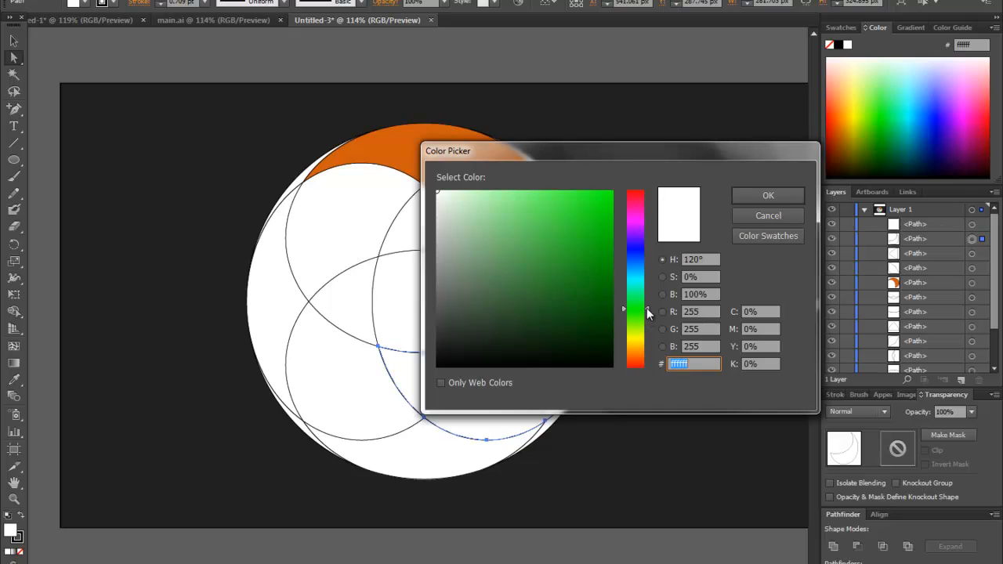
pyautogui.click(594, 251)
pyautogui.press('Return')
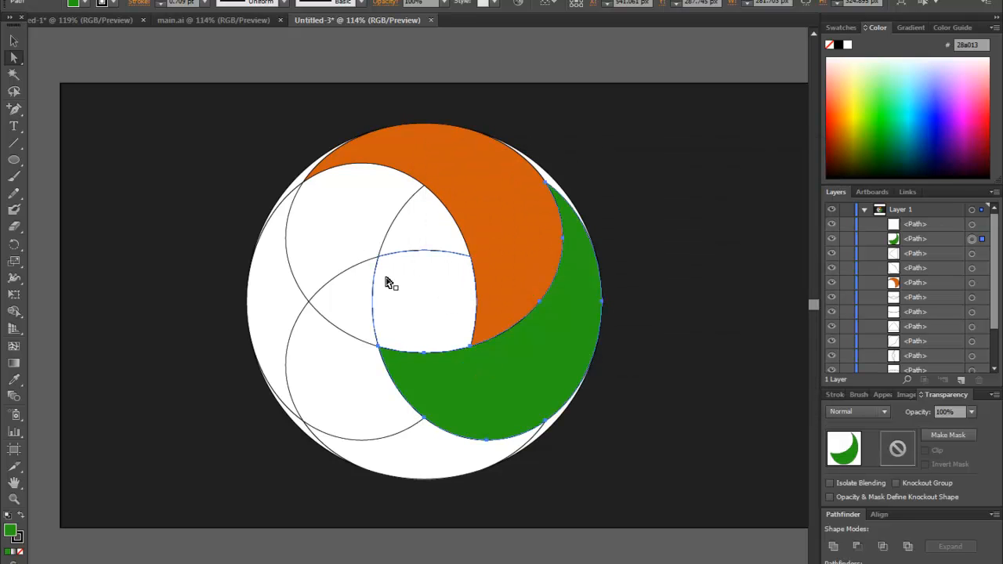
# Step: Unite the bottom outer piece, lower-left piece and the small piece left of the center into a third swirl blade
pyautogui.click(429, 451)
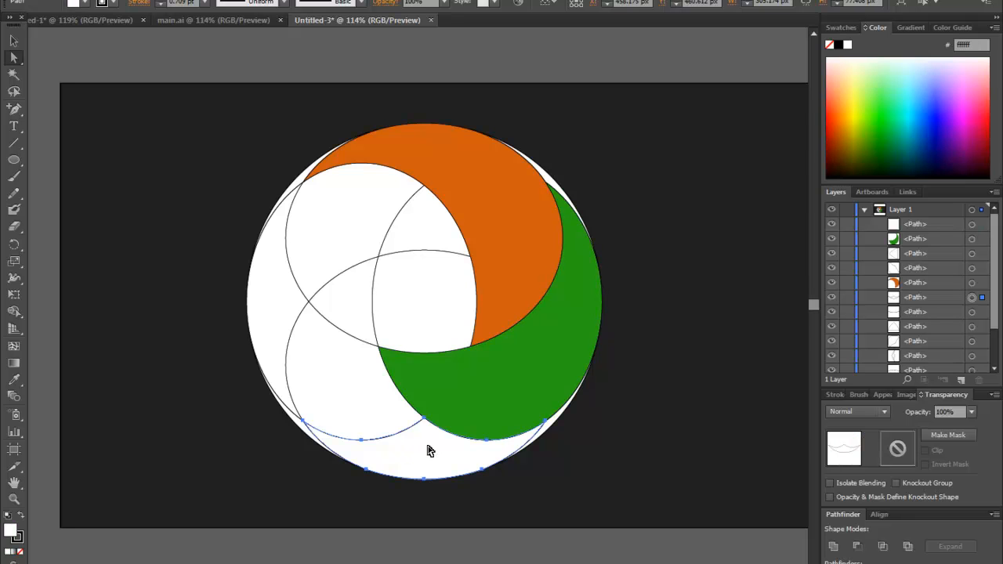
pyautogui.keyDown('shift'); pyautogui.click(351, 382); pyautogui.keyUp('shift')
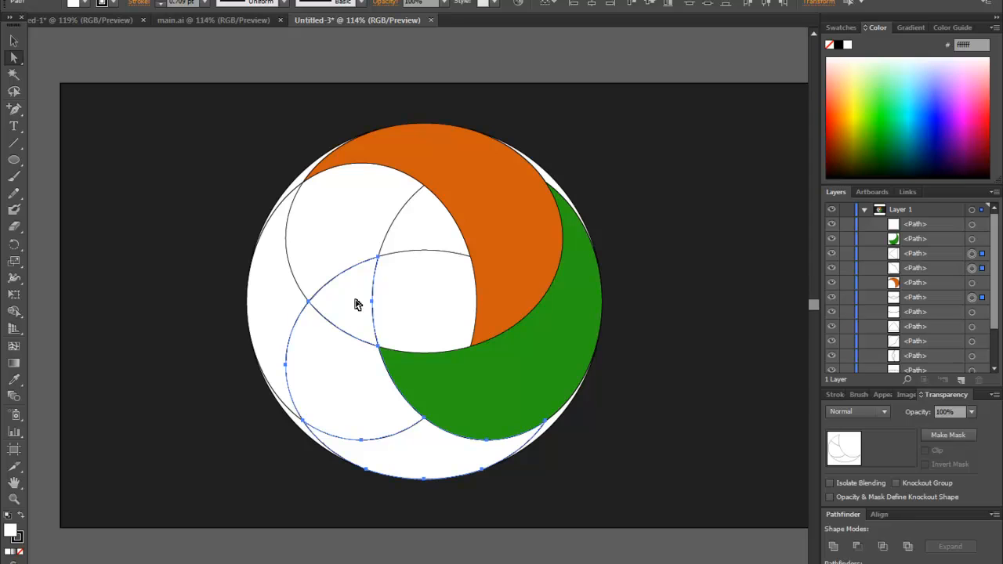
pyautogui.click(834, 546)
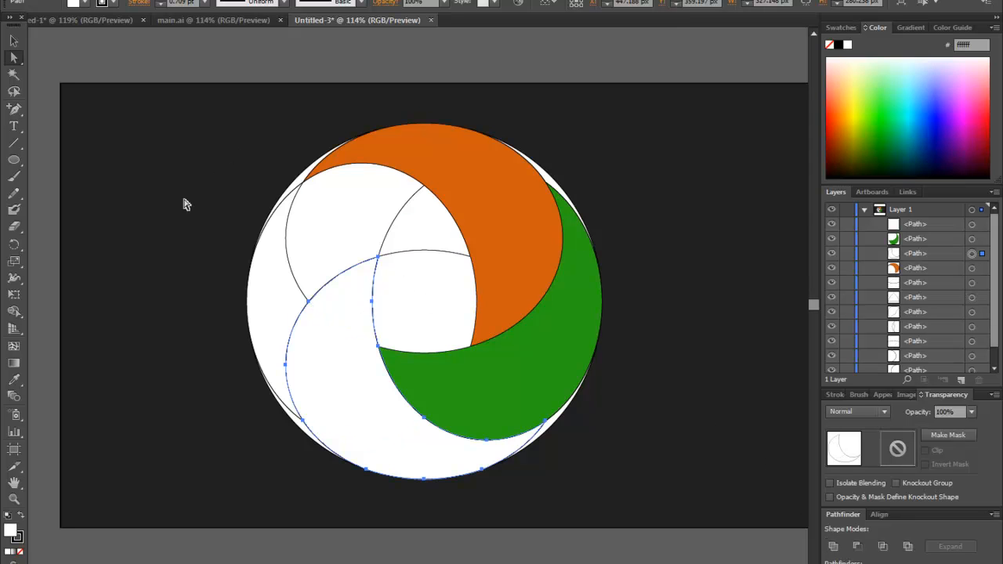
# Step: Fill the merged bottom blade with blue 2b5a8e and deselect it
pyautogui.doubleClick(10, 531)
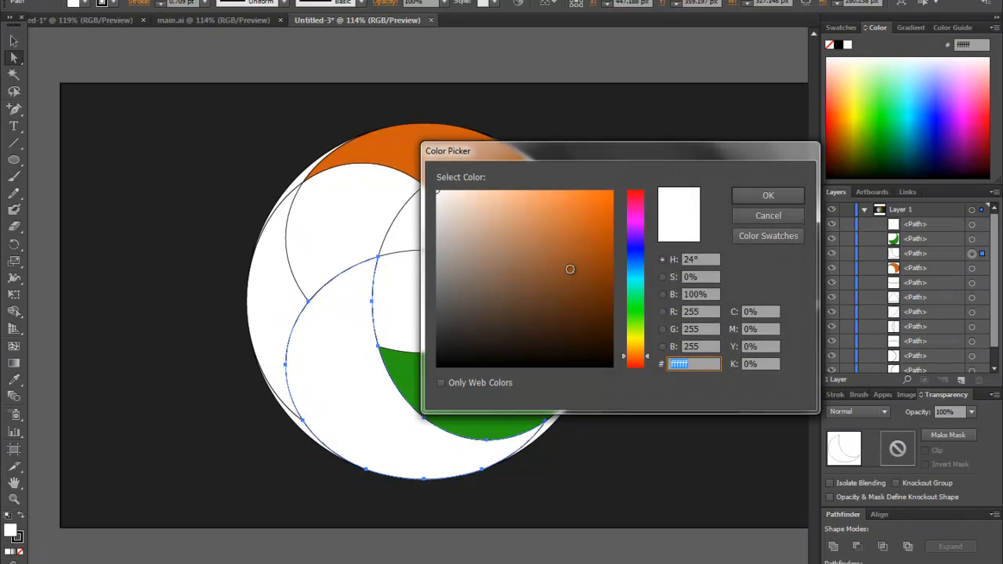
pyautogui.moveTo(647, 361); pyautogui.dragTo(646, 263)
pyautogui.click(559, 269)
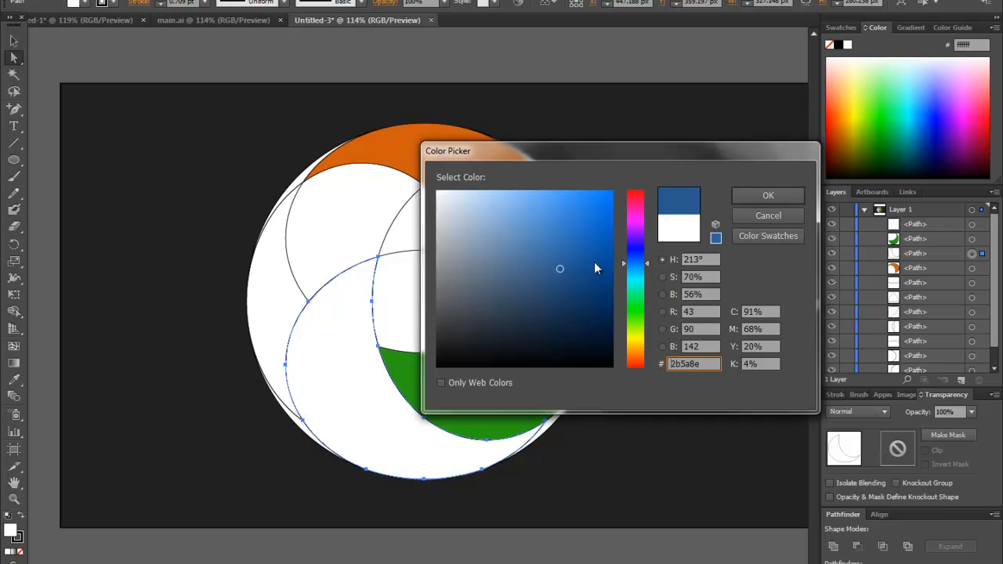
pyautogui.click(769, 196)
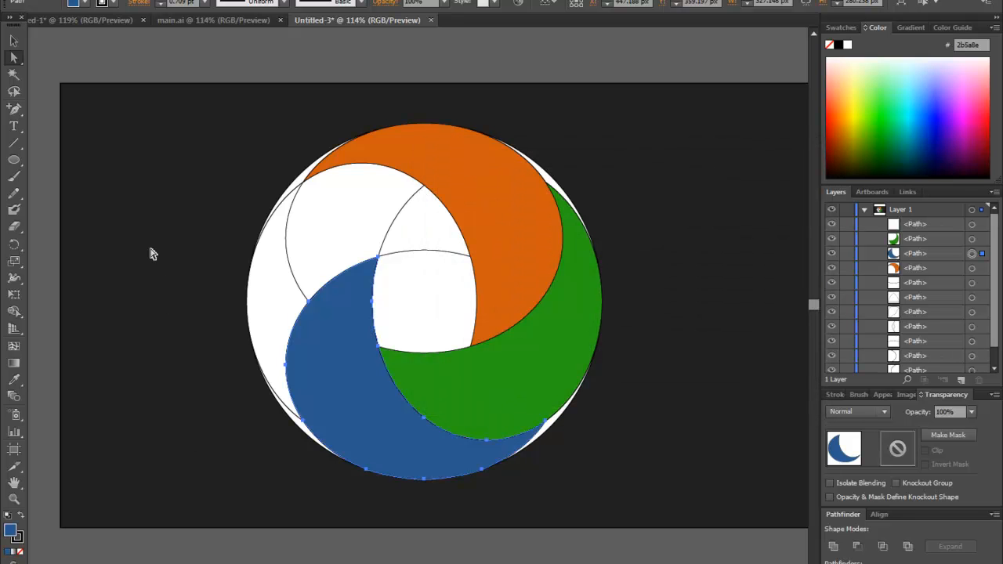
pyautogui.click(152, 253)
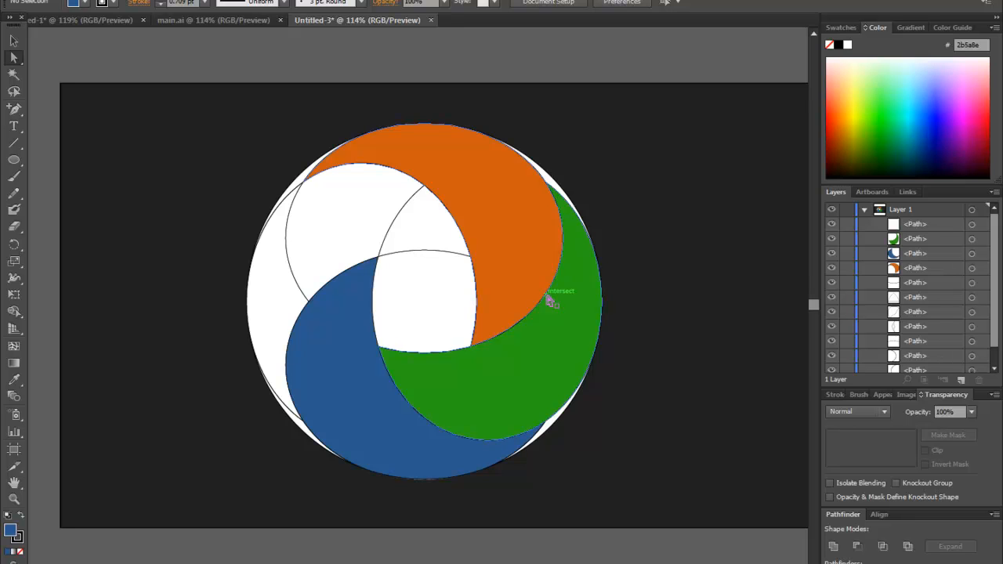
# Step: Unite the left outer piece, upper-left piece and the small piece above the center into a fourth swirl blade
pyautogui.click(274, 285)
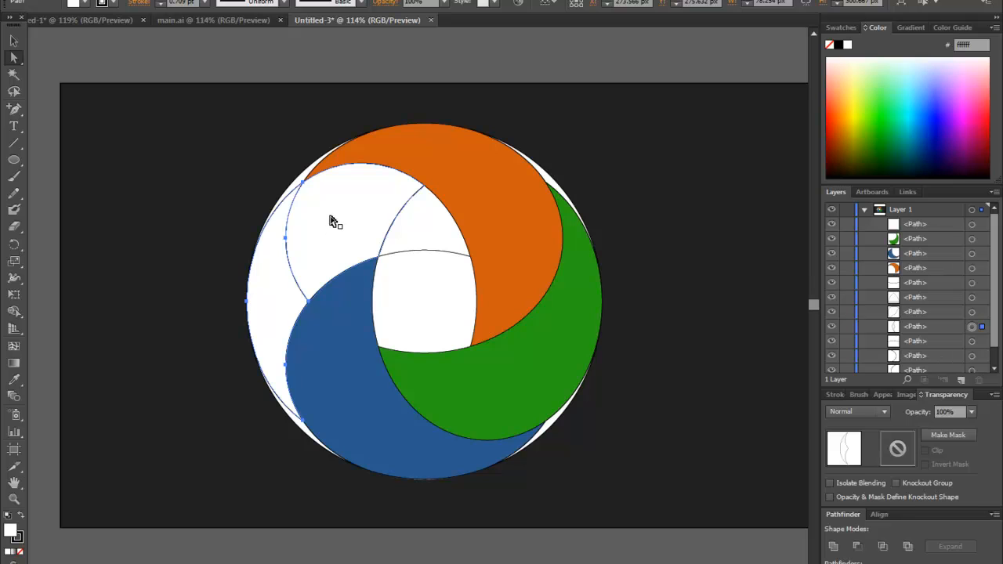
pyautogui.keyDown('shift'); pyautogui.click(392, 217); pyautogui.keyUp('shift')
pyautogui.keyDown('shift'); pyautogui.click(415, 226); pyautogui.keyUp('shift')
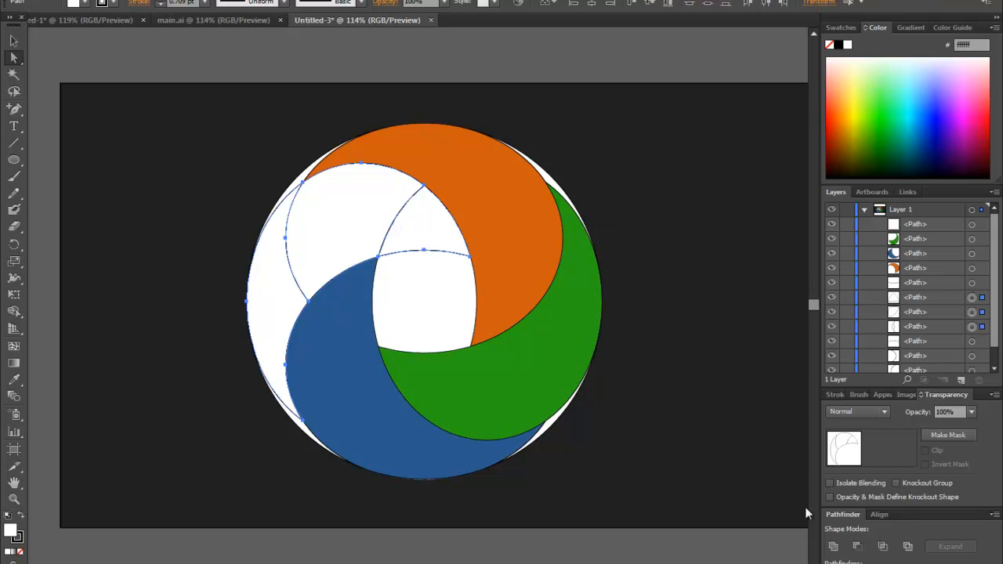
pyautogui.click(833, 546)
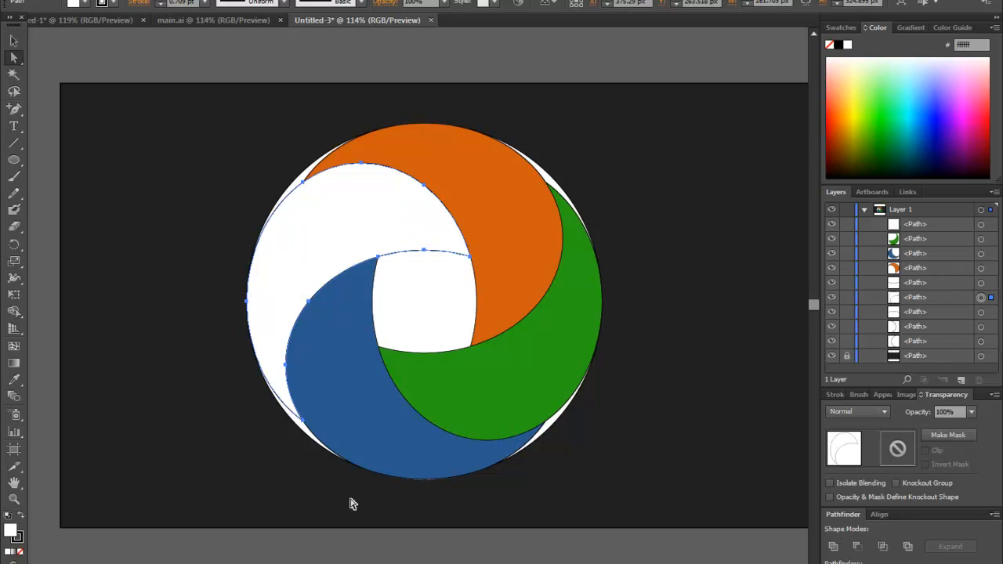
# Step: Fill the merged left blade with purple a00a95 and deselect it
pyautogui.doubleClick(11, 534)
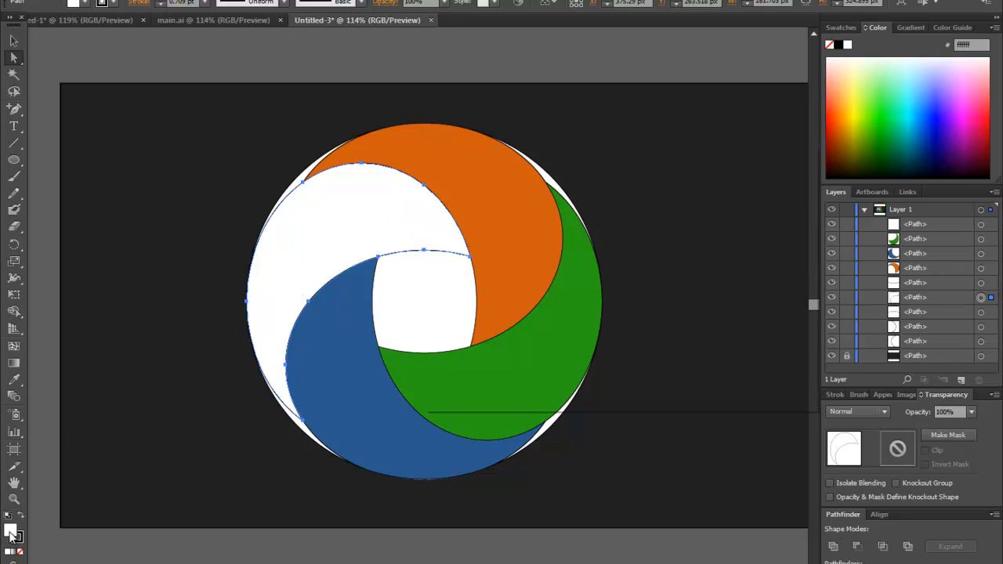
pyautogui.moveTo(579, 152); pyautogui.dragTo(757, 111)
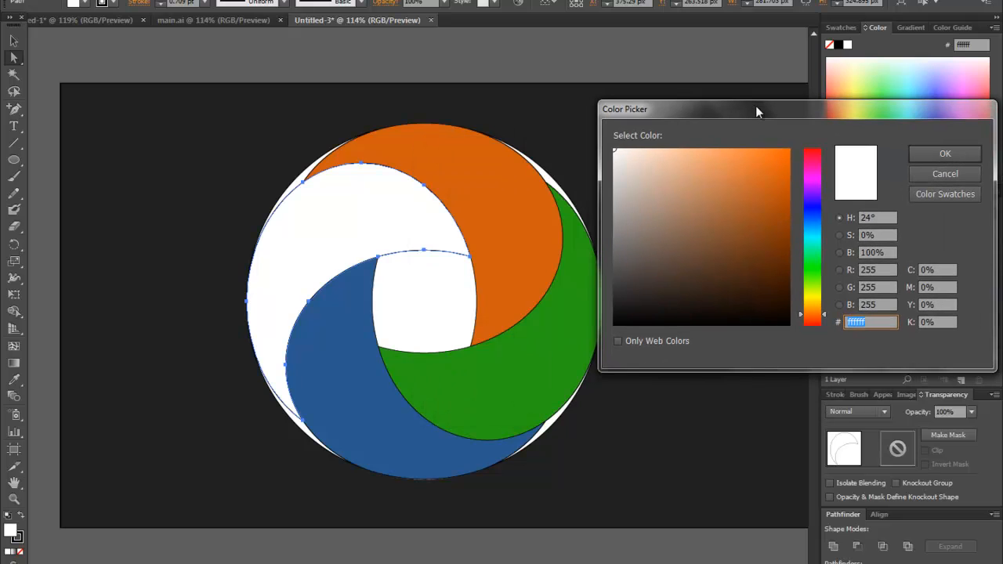
pyautogui.click(818, 178)
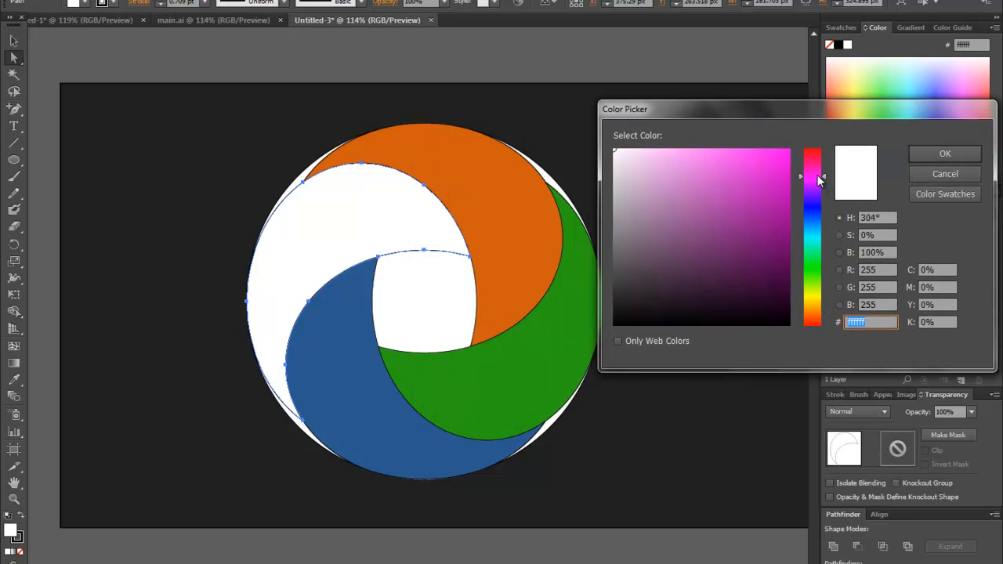
pyautogui.click(783, 212)
pyautogui.click(944, 153)
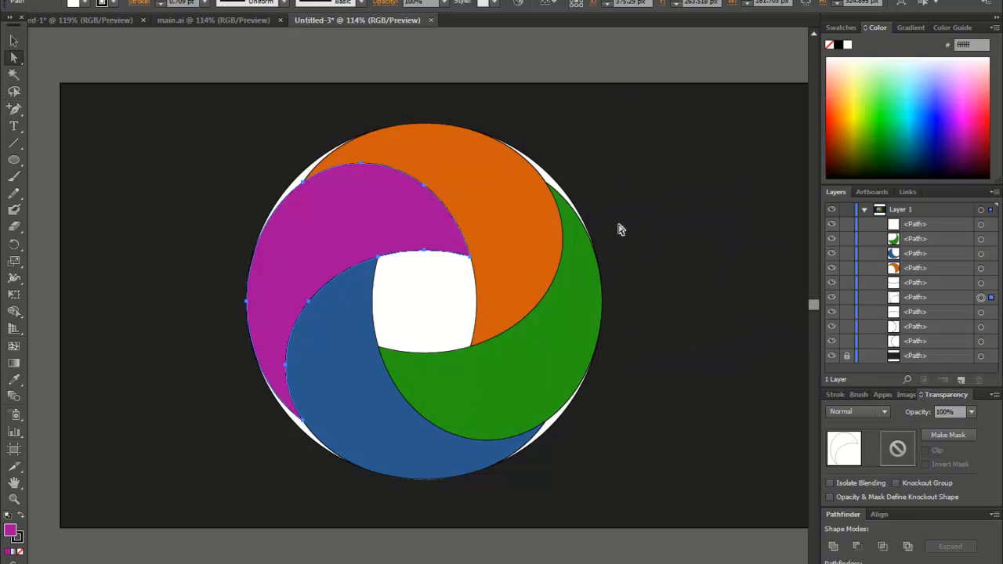
pyautogui.click(170, 145)
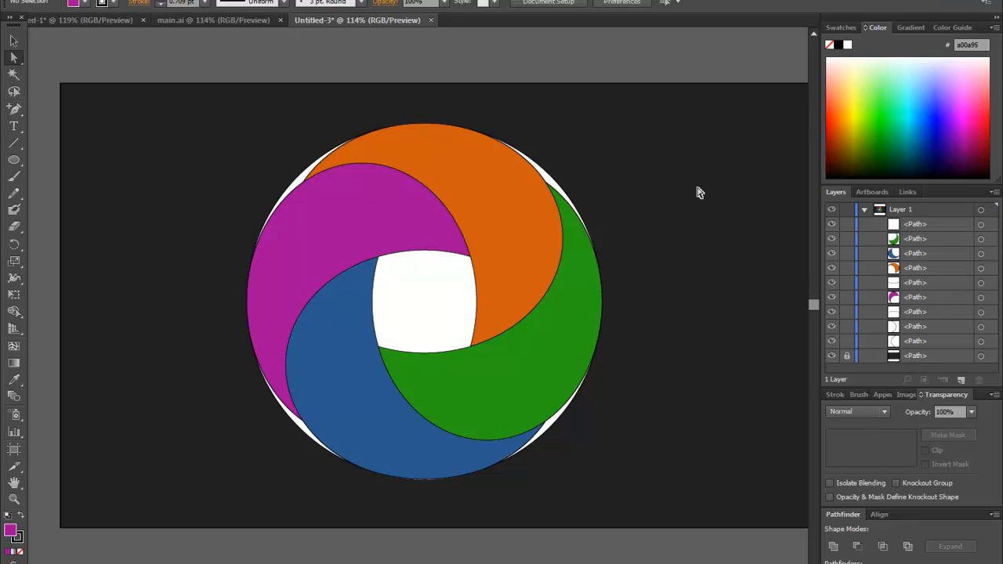
# Step: Delete the white shape in the swirl's center and the white slivers along its right outer edge
pyautogui.click(424, 295)
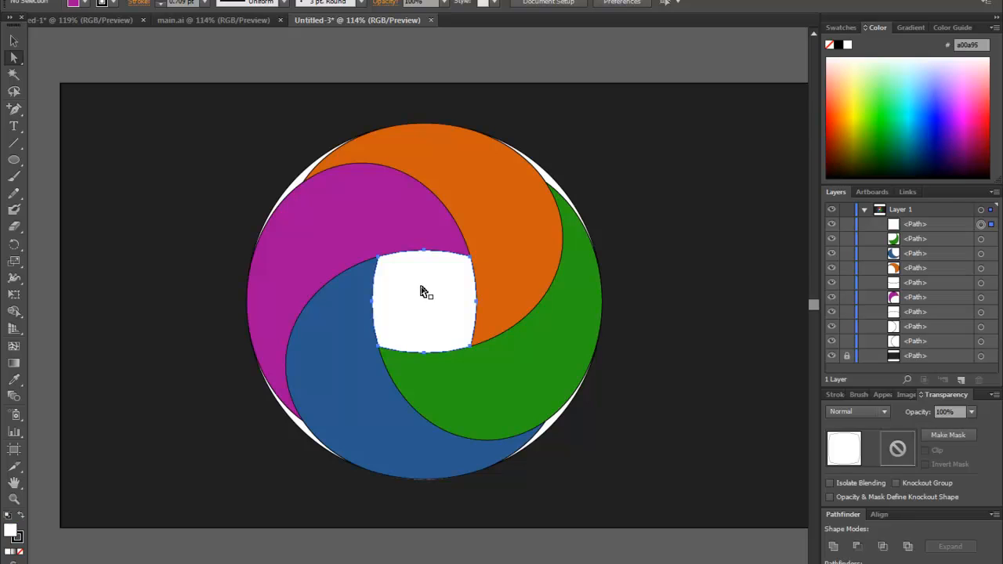
pyautogui.press('Delete')
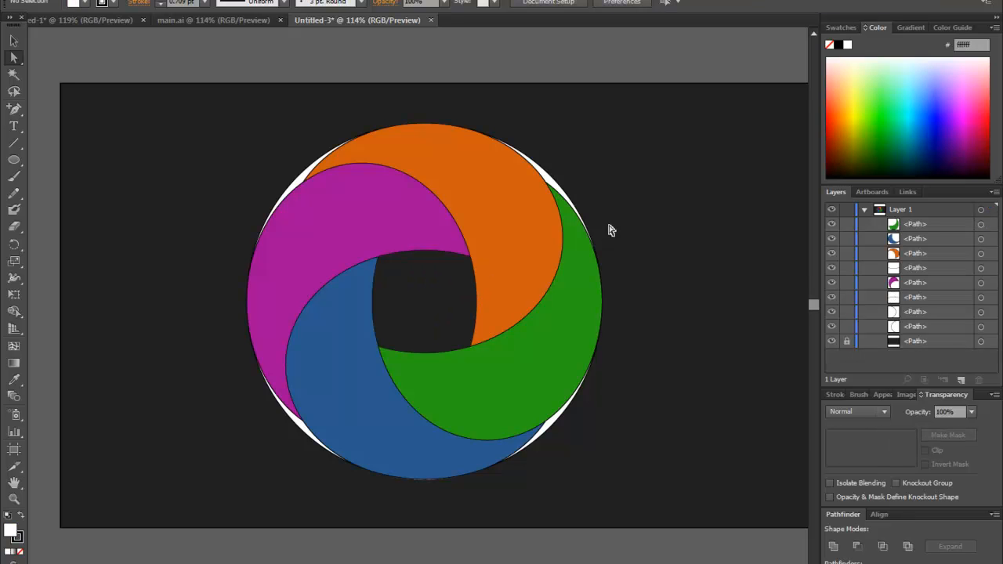
pyautogui.click(552, 182)
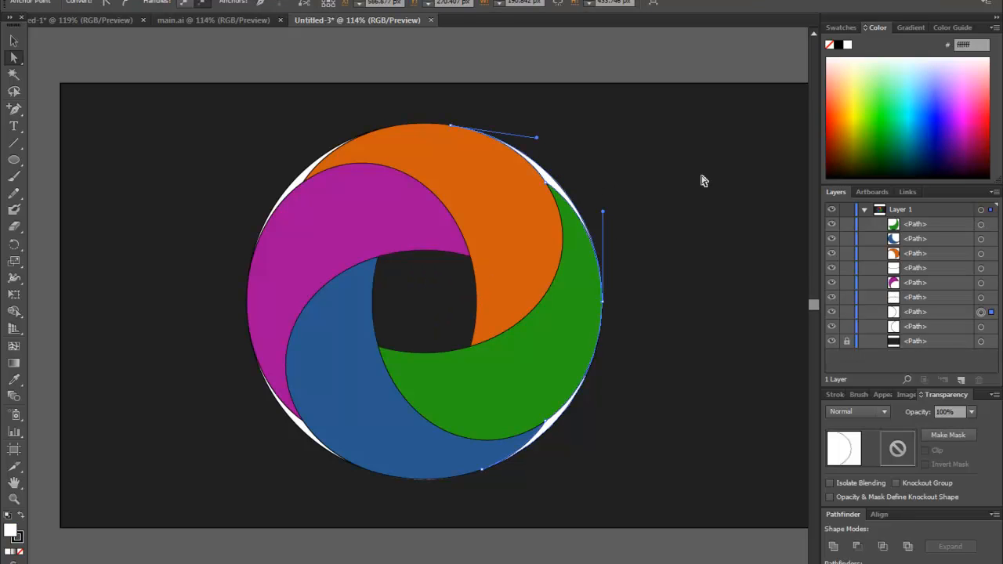
pyautogui.press('Delete')
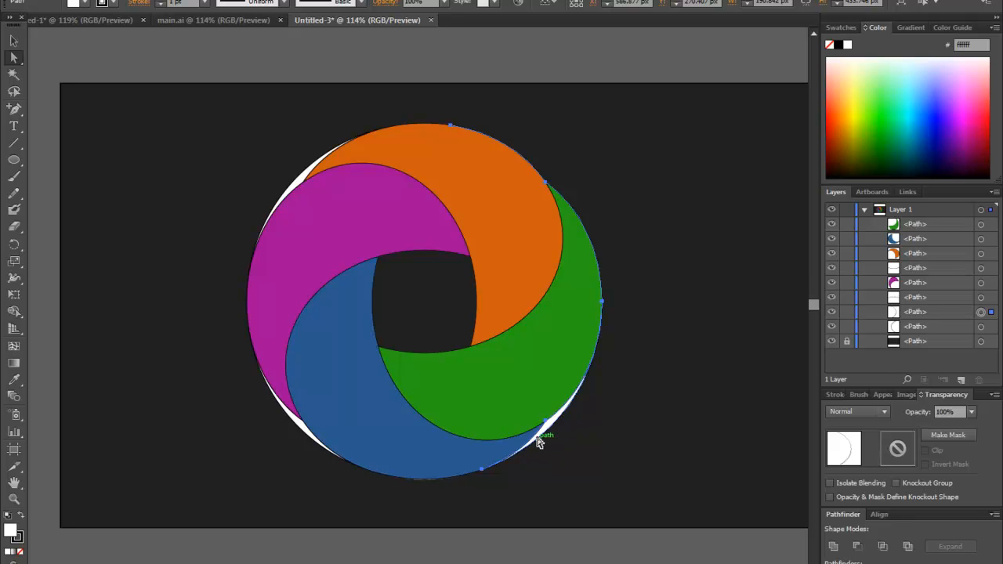
pyautogui.click(600, 414)
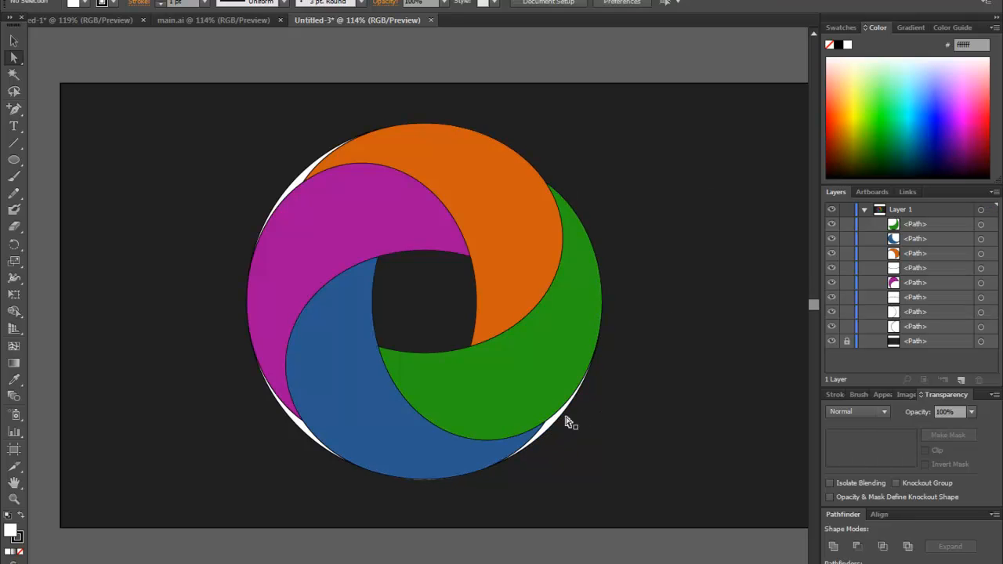
pyautogui.click(554, 421)
pyautogui.press('Delete')
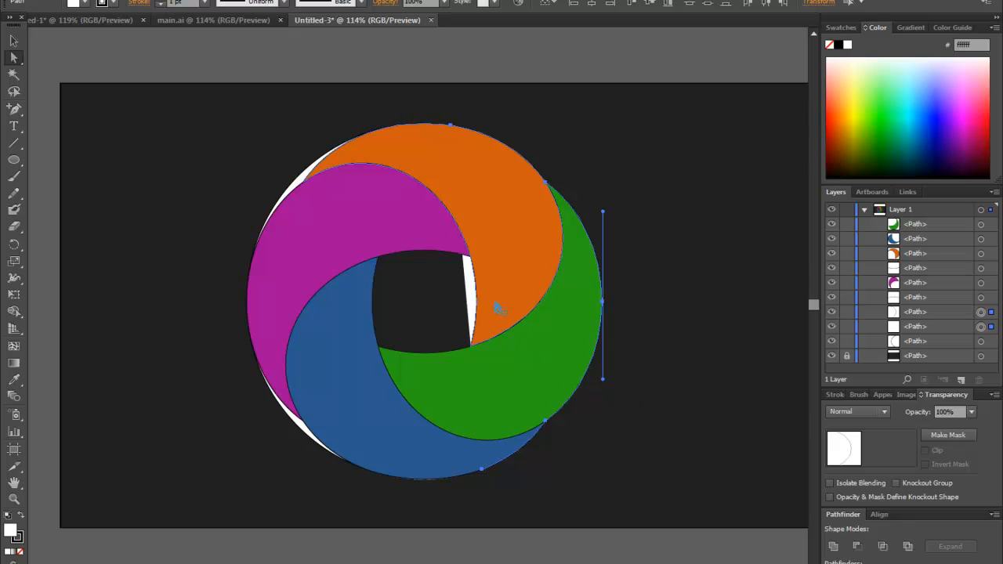
# Step: Delete the white slivers along the swirl's left outer edge and the white remnant inside the center opening
pyautogui.click(307, 434)
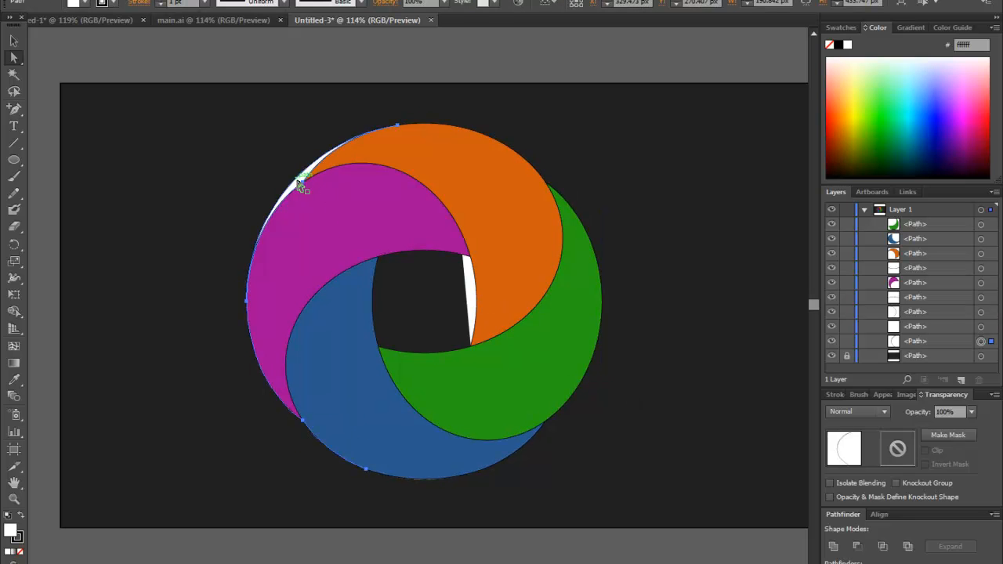
pyautogui.press('Delete')
pyautogui.click(465, 302)
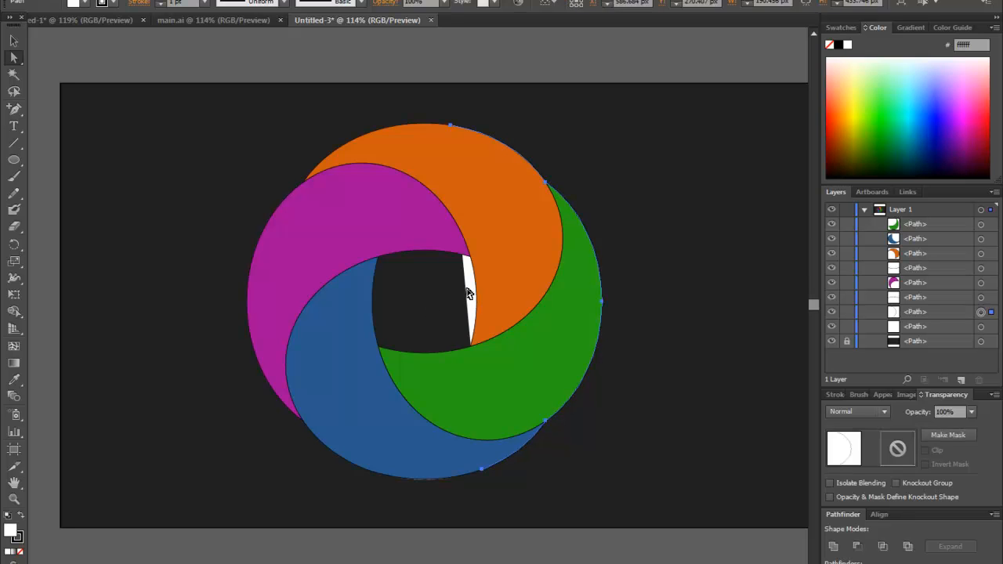
pyautogui.press('Delete')
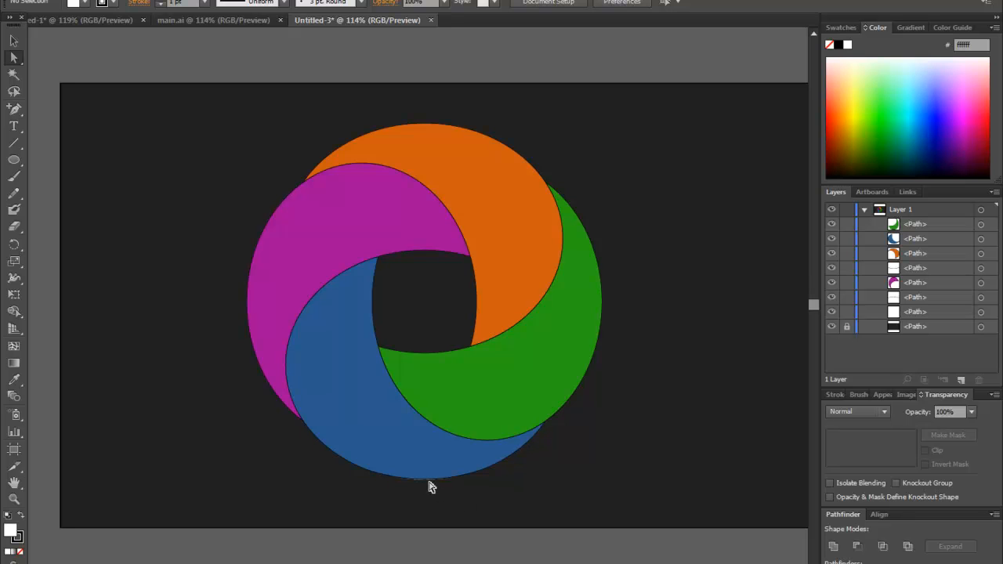
# Step: Move the whole swirl upward off the leftover arc beneath it and delete that stray arc
pyautogui.click(13, 40)
pyautogui.moveTo(207, 116); pyautogui.dragTo(635, 421)
pyautogui.moveTo(474, 331); pyautogui.dragTo(708, 327)
pyautogui.click(662, 377)
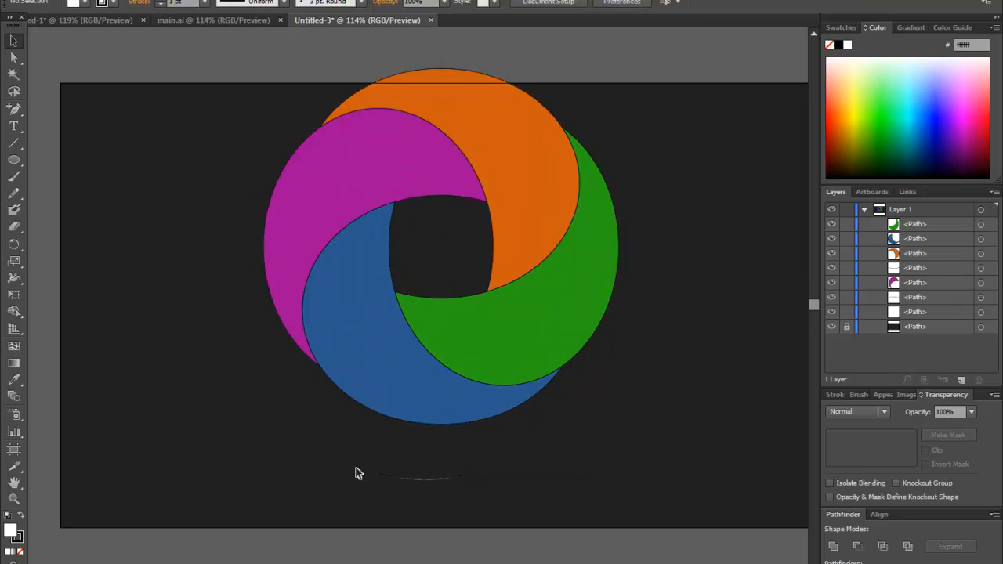
pyautogui.click(433, 479)
pyautogui.press('Delete')
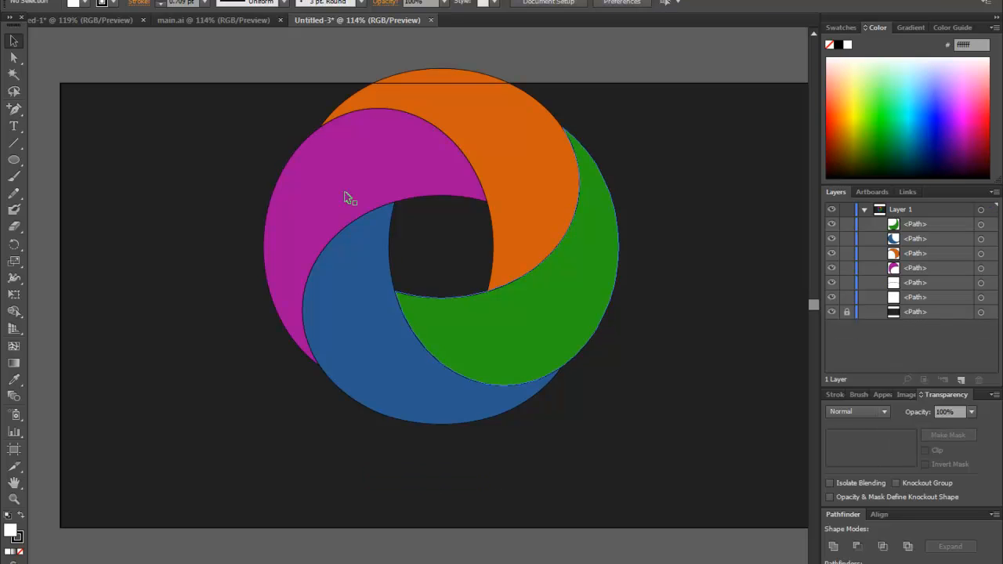
# Step: Move the four blades back down onto the artboard and delete the stray arc left above it
pyautogui.moveTo(633, 442); pyautogui.dragTo(241, 138)
pyautogui.moveTo(488, 154); pyautogui.dragTo(471, 224)
pyautogui.click(672, 181)
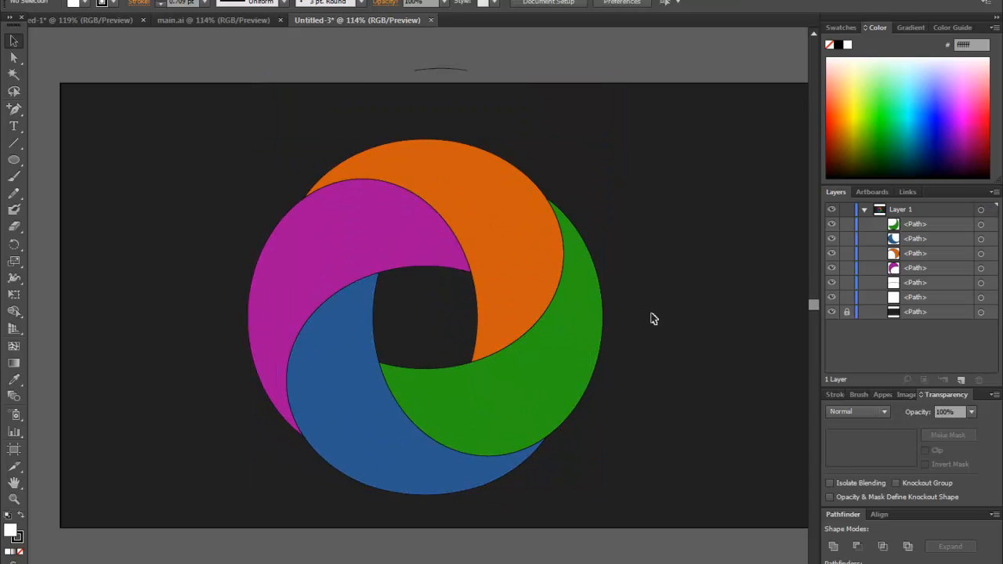
pyautogui.moveTo(501, 121); pyautogui.dragTo(502, 79)
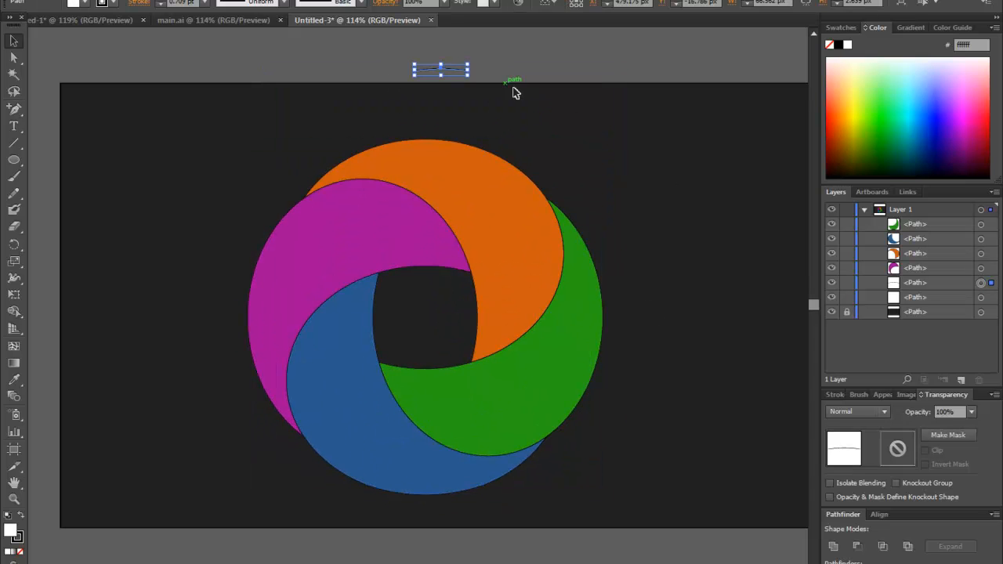
pyautogui.press('Delete')
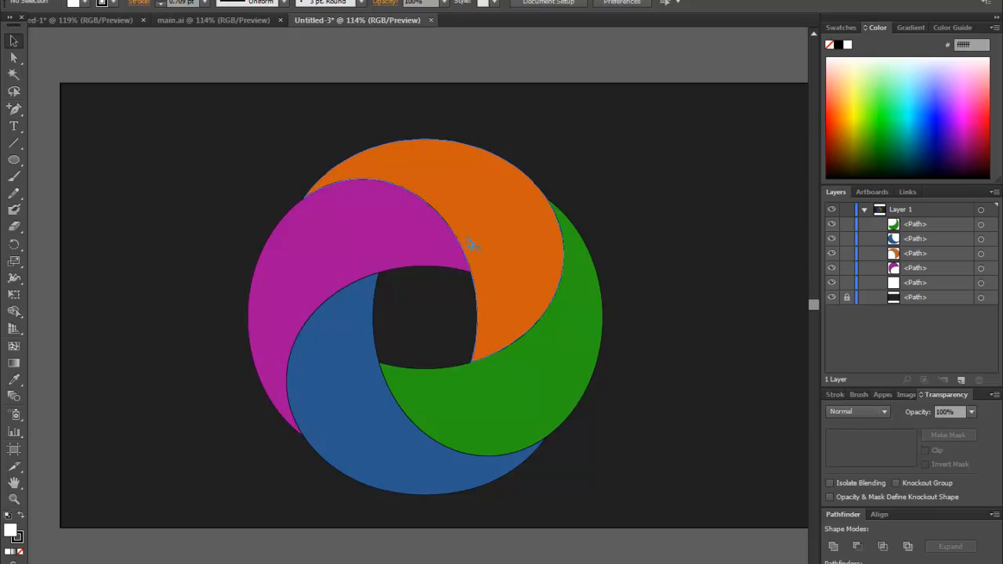
pyautogui.moveTo(659, 110); pyautogui.dragTo(252, 529)
pyautogui.click(489, 185)
pyautogui.click(296, 104)
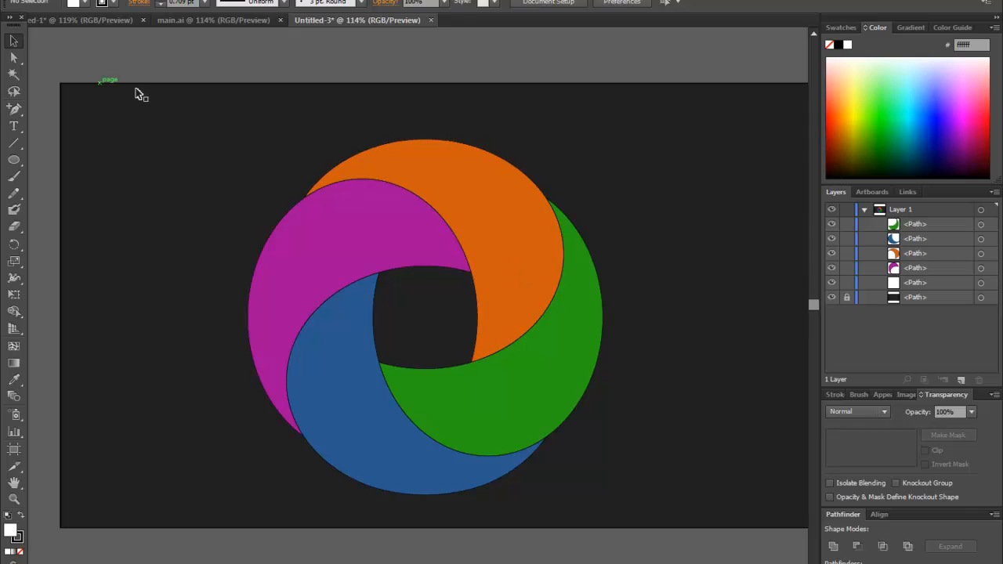
# Step: Check each of the four blades individually and compare their coloring with the finished logo in main.ai
pyautogui.moveTo(16, 64); pyautogui.dragTo(34, 55)
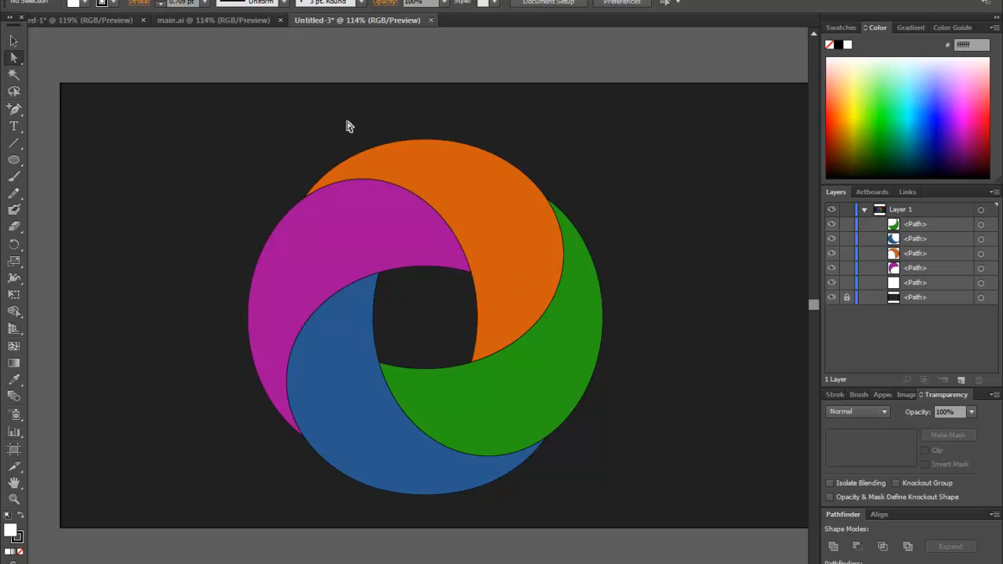
pyautogui.click(453, 196)
pyautogui.click(564, 340)
pyautogui.click(367, 385)
pyautogui.click(320, 250)
pyautogui.click(446, 188)
pyautogui.click(578, 347)
pyautogui.click(222, 23)
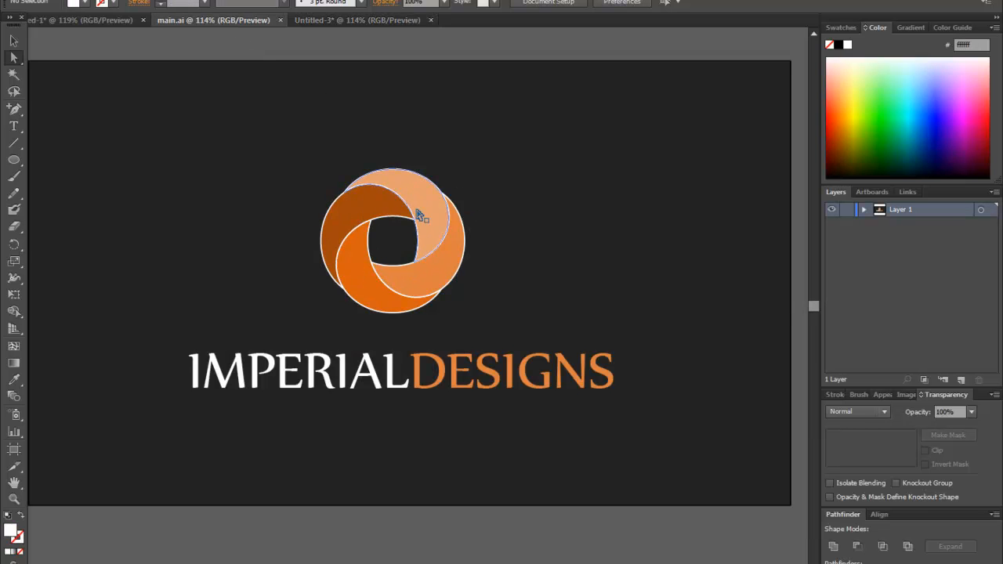
pyautogui.click(355, 21)
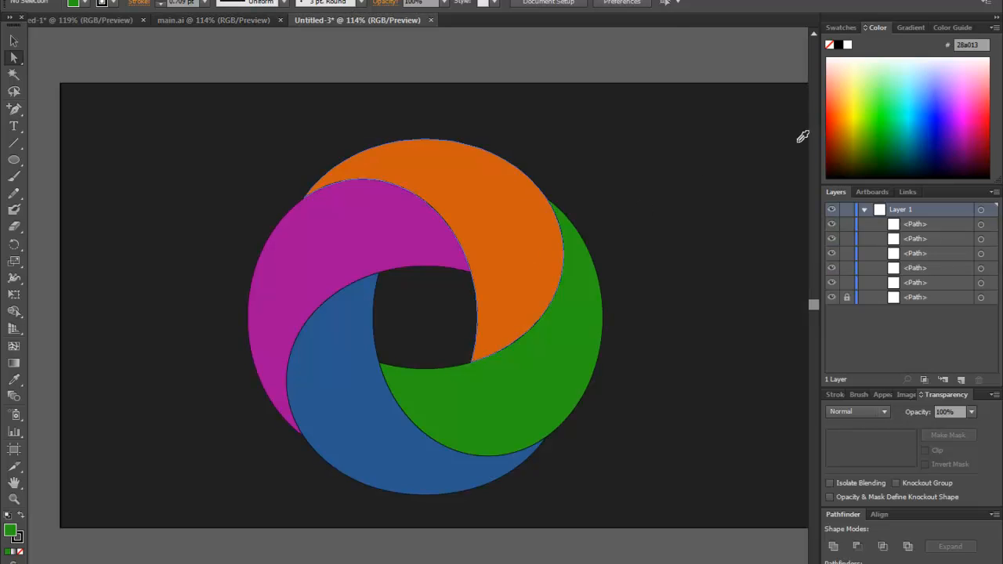
# Step: Mix the fill orange c46212, save it as a swatch and apply it to the top blade
pyautogui.click(848, 32)
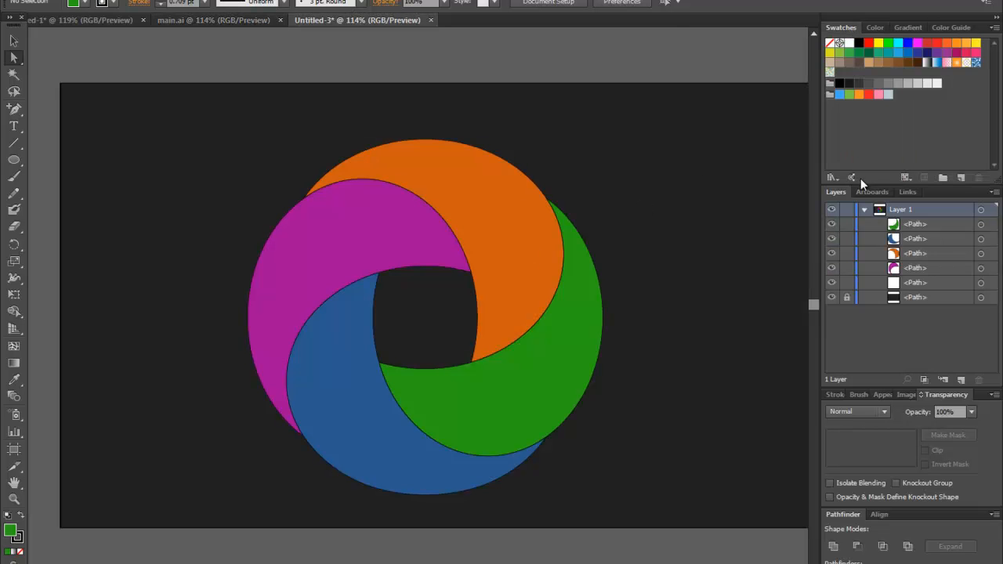
pyautogui.doubleClick(12, 532)
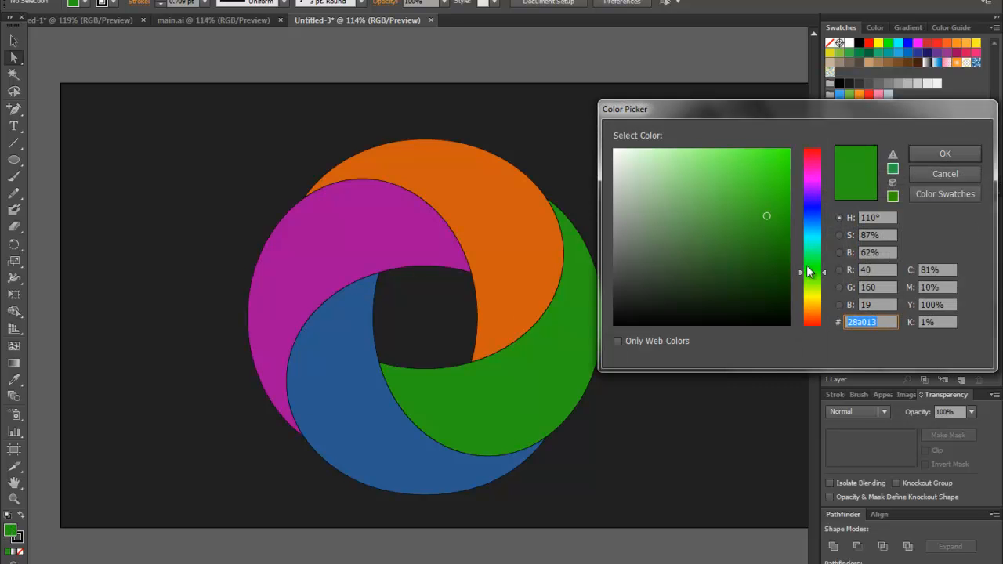
pyautogui.moveTo(824, 273); pyautogui.dragTo(823, 312)
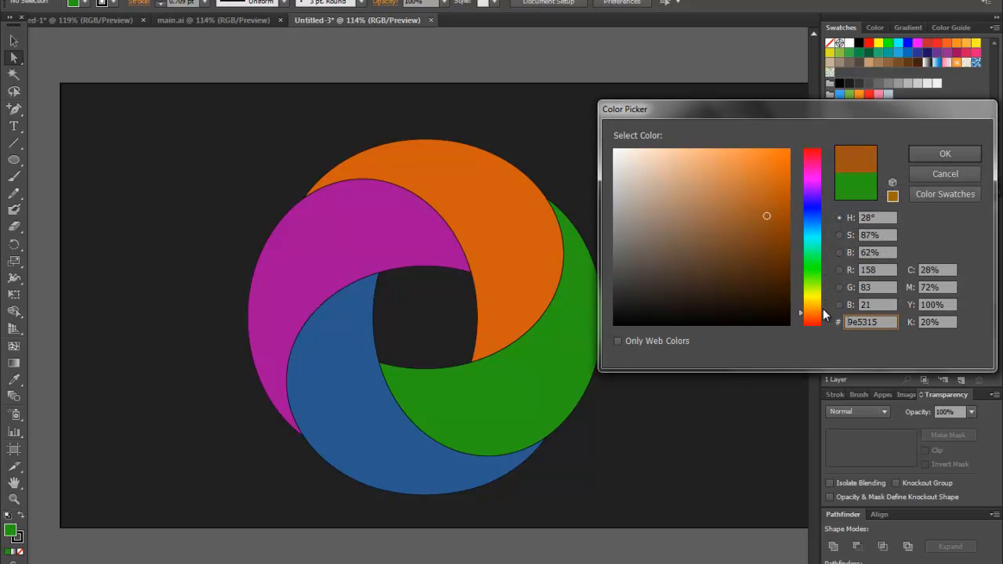
pyautogui.click(774, 189)
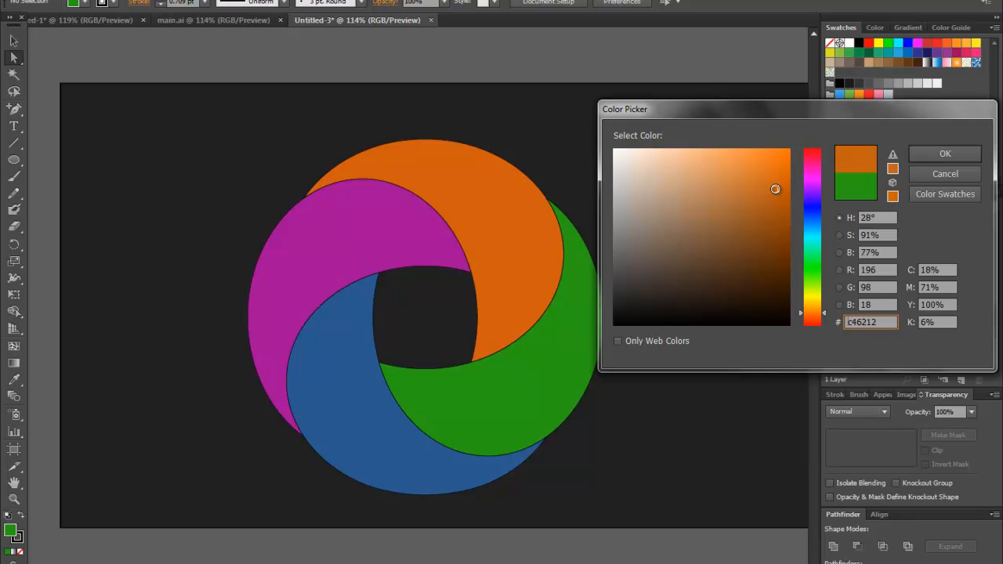
pyautogui.click(925, 152)
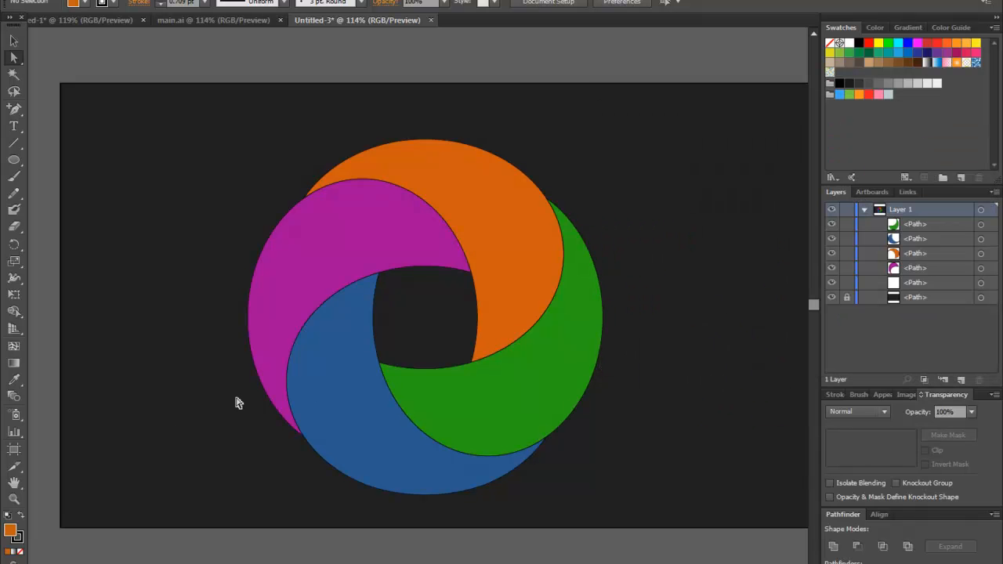
pyautogui.moveTo(13, 534); pyautogui.dragTo(840, 82)
pyautogui.click(487, 203)
pyautogui.click(839, 74)
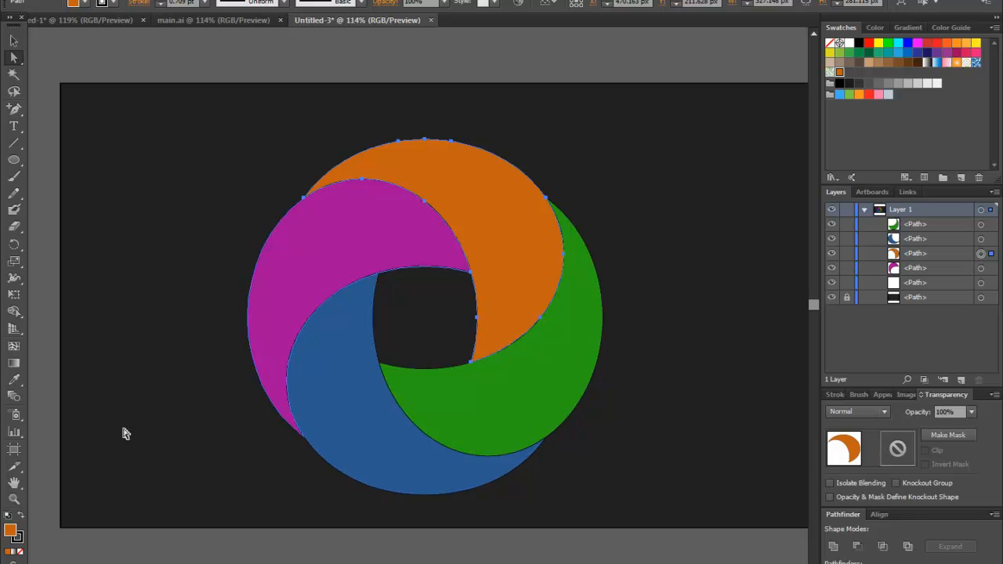
pyautogui.doubleClick(10, 532)
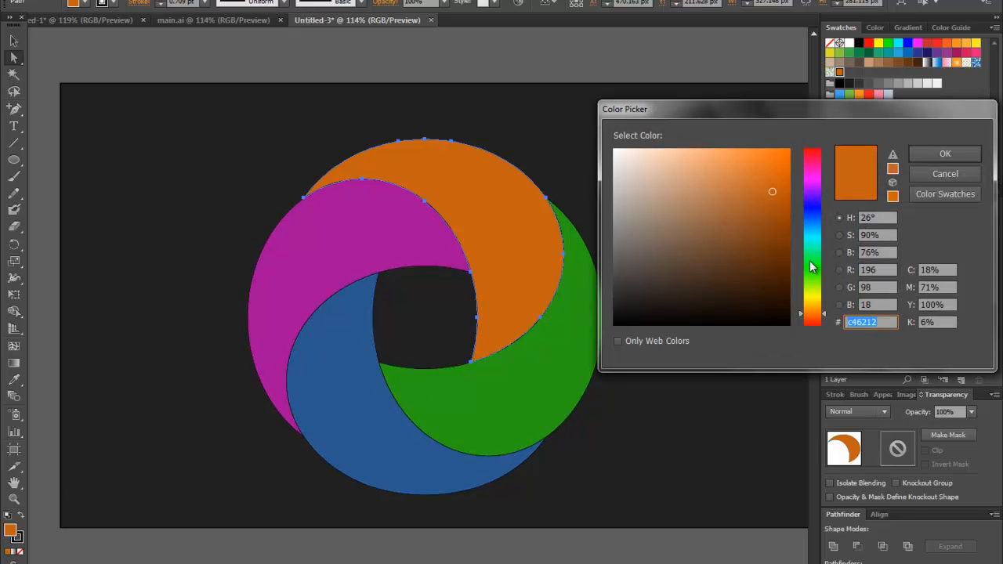
pyautogui.click(944, 174)
pyautogui.click(589, 332)
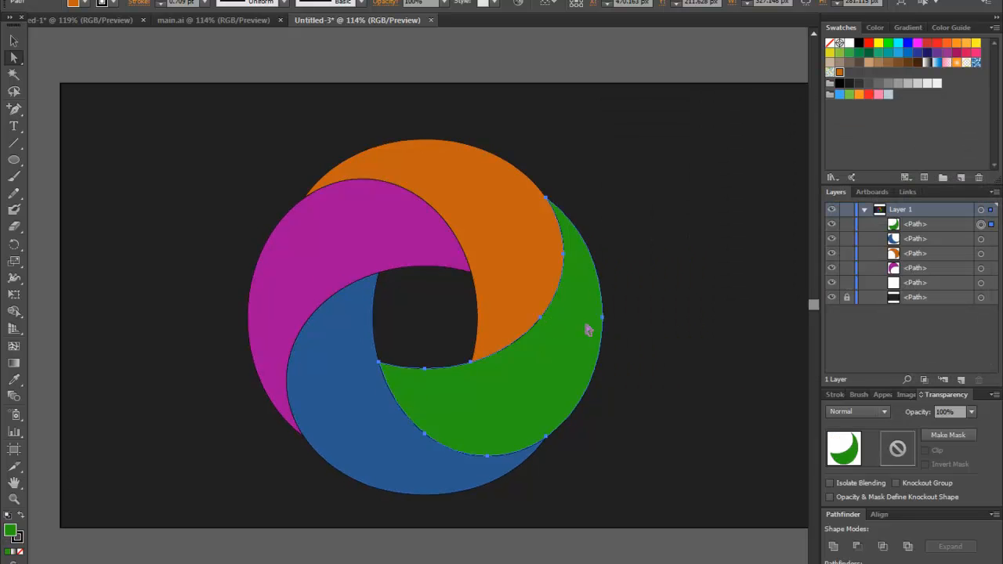
# Step: Copy the top blade's fill color code c46212 and apply it to the green right blade
pyautogui.click(553, 268)
pyautogui.doubleClick(11, 532)
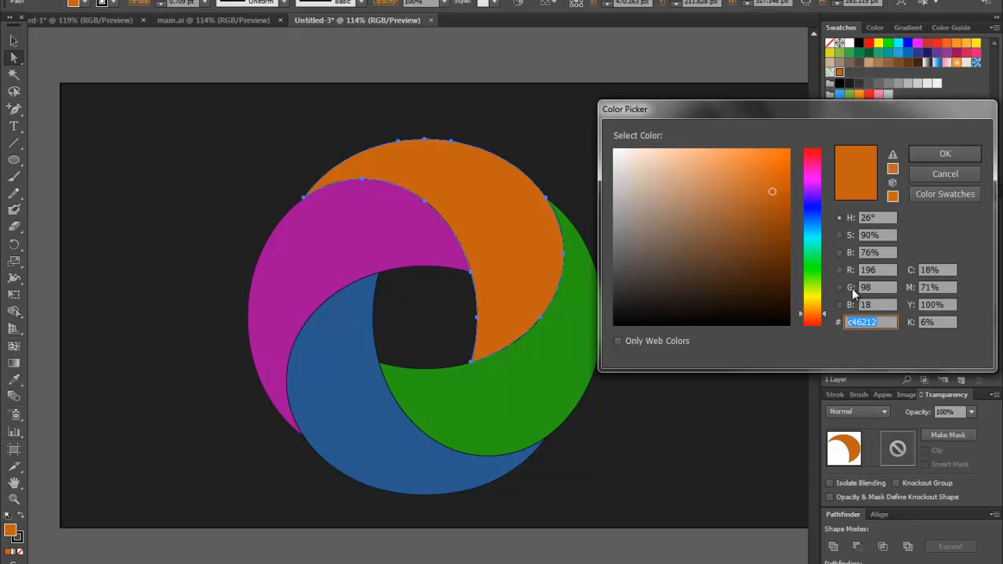
pyautogui.click(968, 153)
pyautogui.click(562, 327)
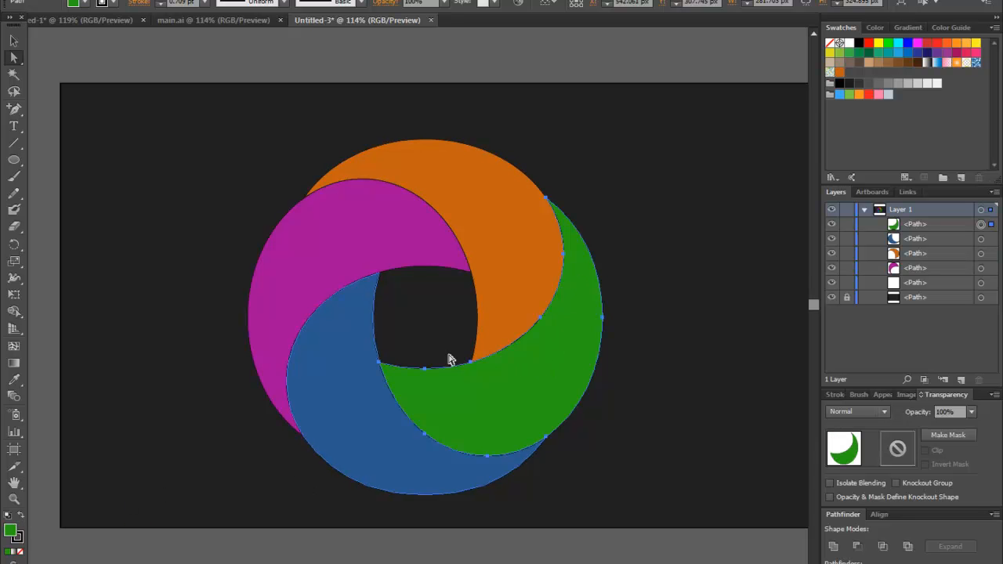
pyautogui.doubleClick(12, 532)
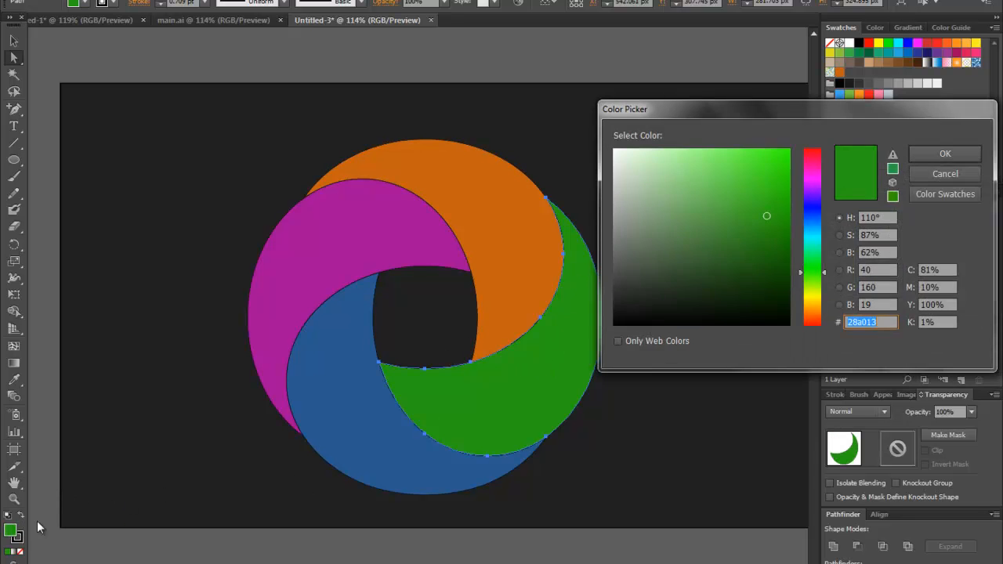
pyautogui.hotkey('ctrl', 'v')
pyautogui.click(945, 154)
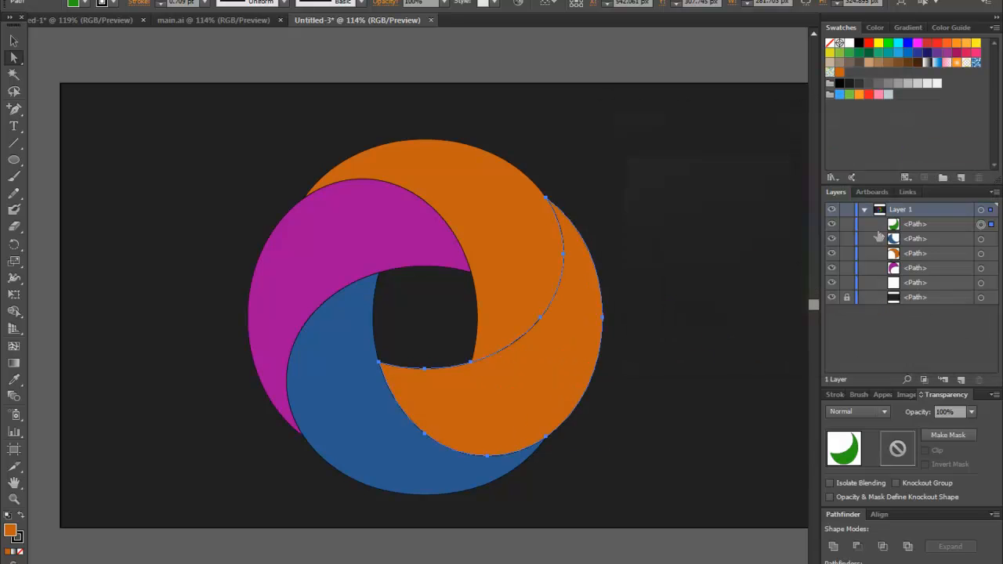
# Step: Lighten the right blade's fill to orange d17418 and save that color as a second swatch
pyautogui.doubleClick(9, 531)
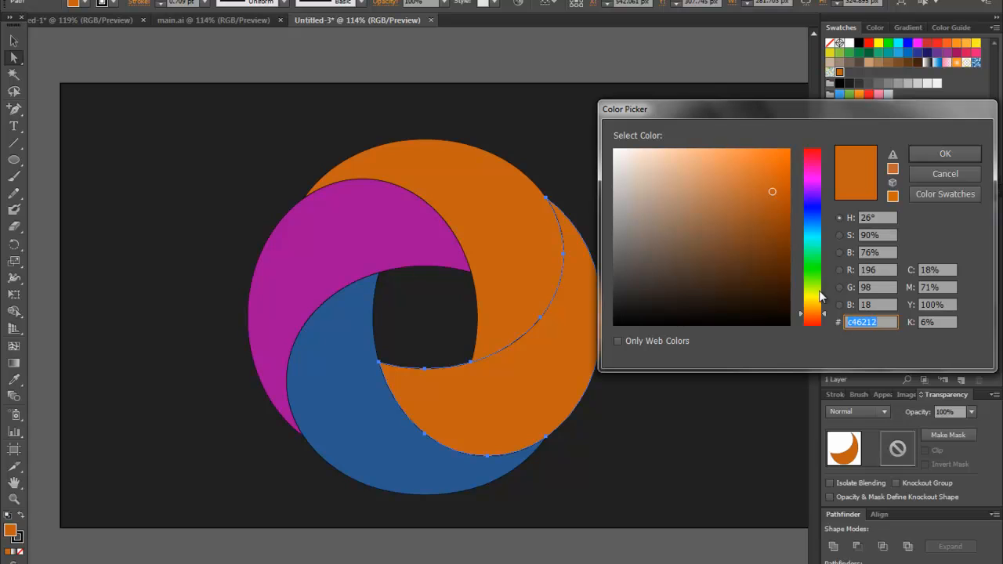
pyautogui.click(767, 167)
pyautogui.moveTo(769, 167); pyautogui.dragTo(771, 180)
pyautogui.moveTo(826, 313); pyautogui.dragTo(825, 309)
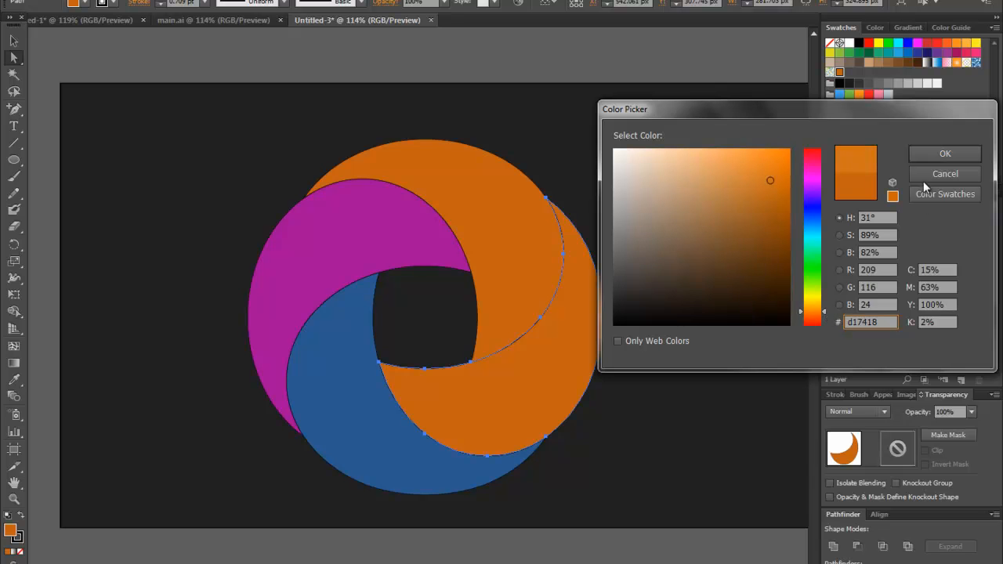
pyautogui.click(934, 154)
pyautogui.moveTo(11, 531); pyautogui.dragTo(848, 73)
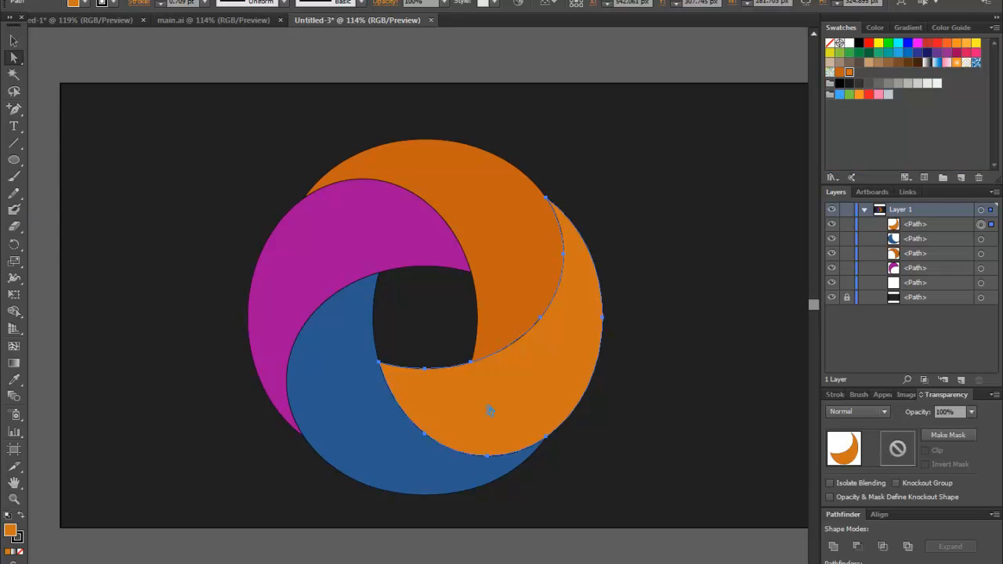
# Step: Copy the right blade's fill color code d17418 and apply it to the blue bottom blade
pyautogui.doubleClick(10, 531)
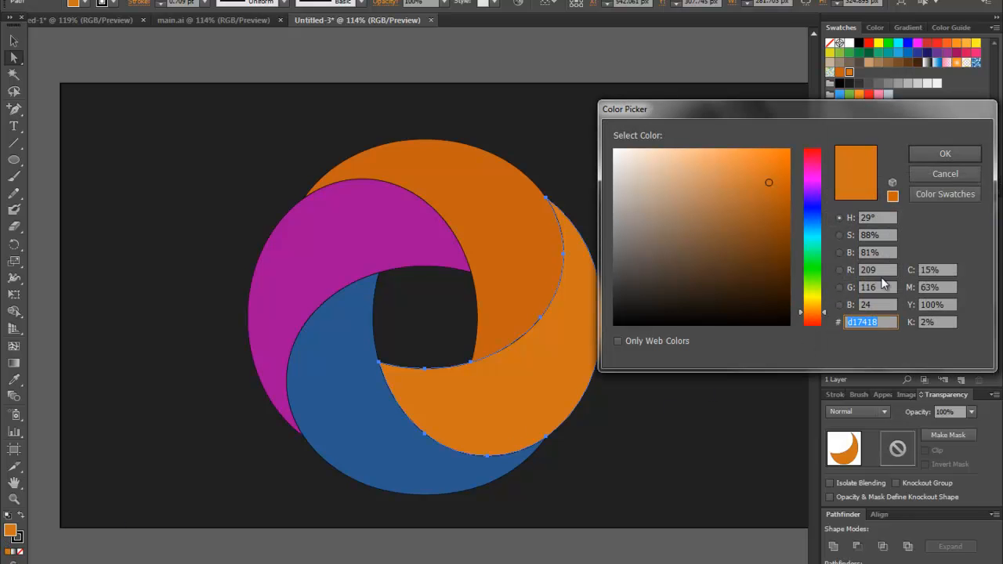
pyautogui.click(945, 153)
pyautogui.click(321, 389)
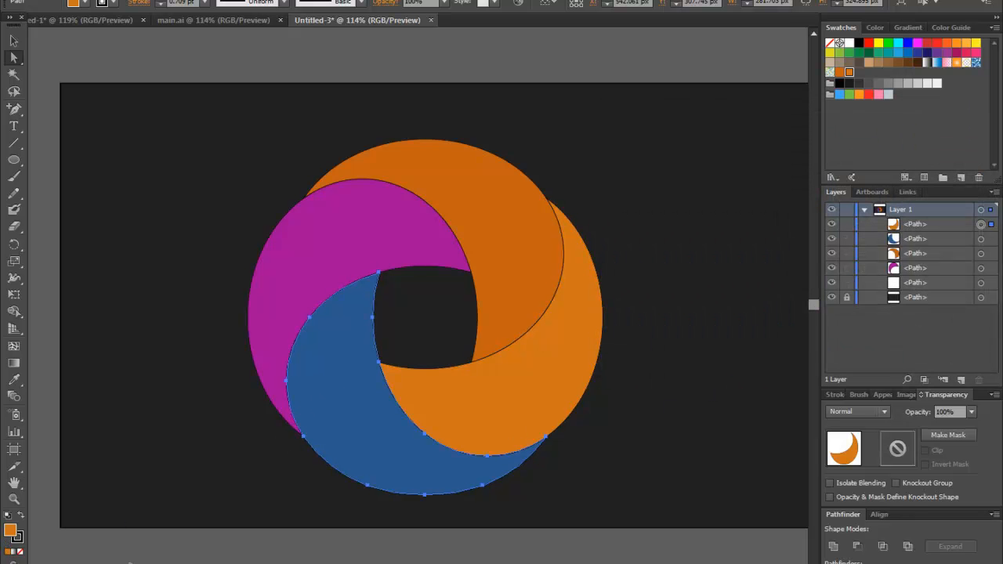
pyautogui.doubleClick(11, 532)
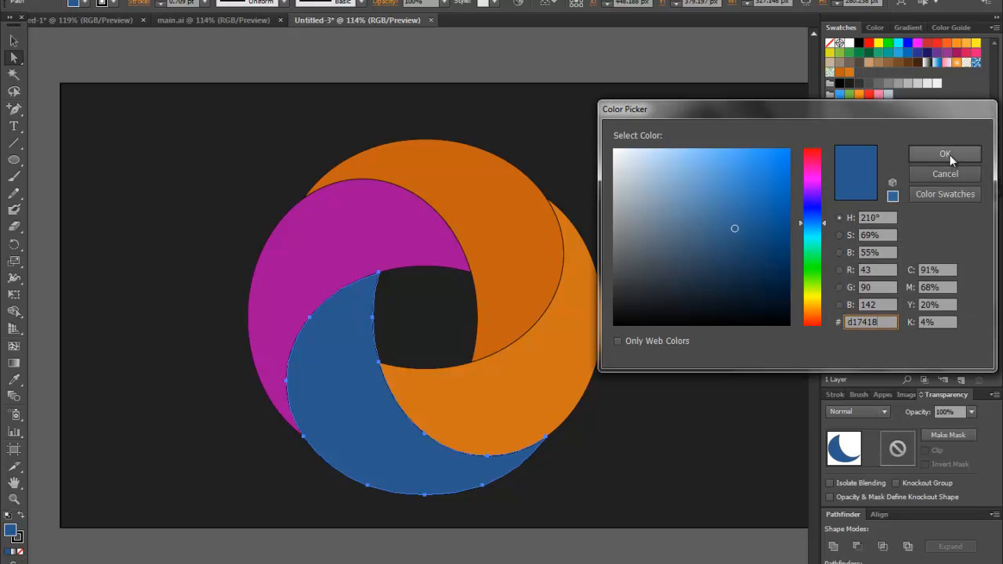
pyautogui.click(945, 154)
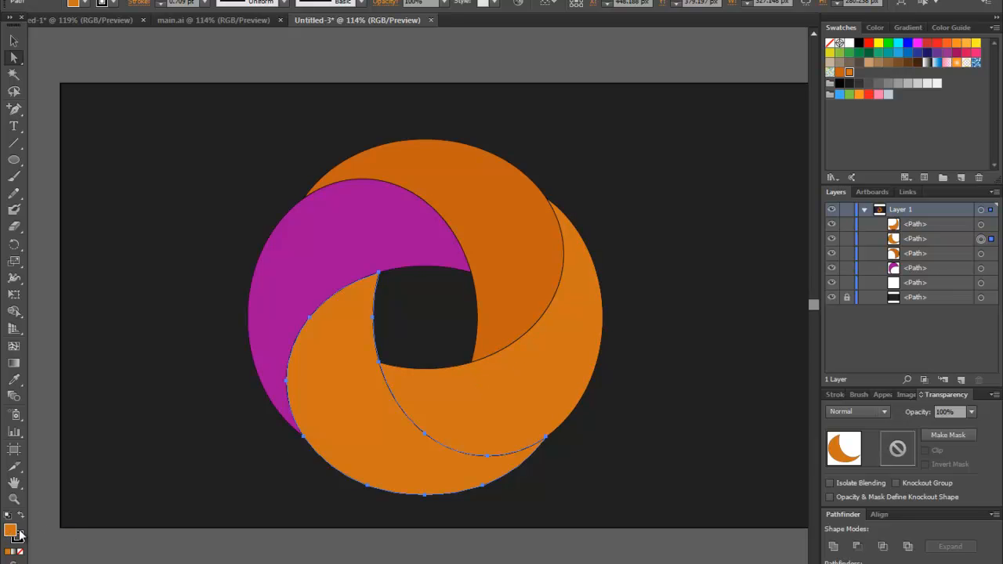
# Step: Lighten the bottom blade's fill to orange ef8729 and save that color as a third swatch
pyautogui.doubleClick(13, 532)
pyautogui.moveTo(758, 175)
pyautogui.mouseDown()
pyautogui.moveTo(767, 168)
pyautogui.moveTo(761, 160)
pyautogui.mouseUp()
pyautogui.click(945, 153)
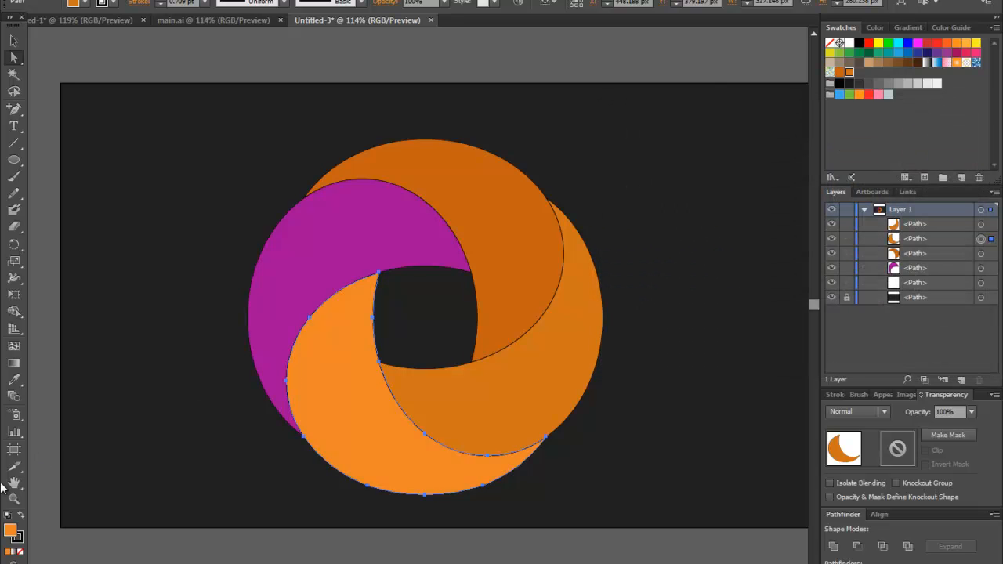
pyautogui.moveTo(15, 533); pyautogui.dragTo(859, 74)
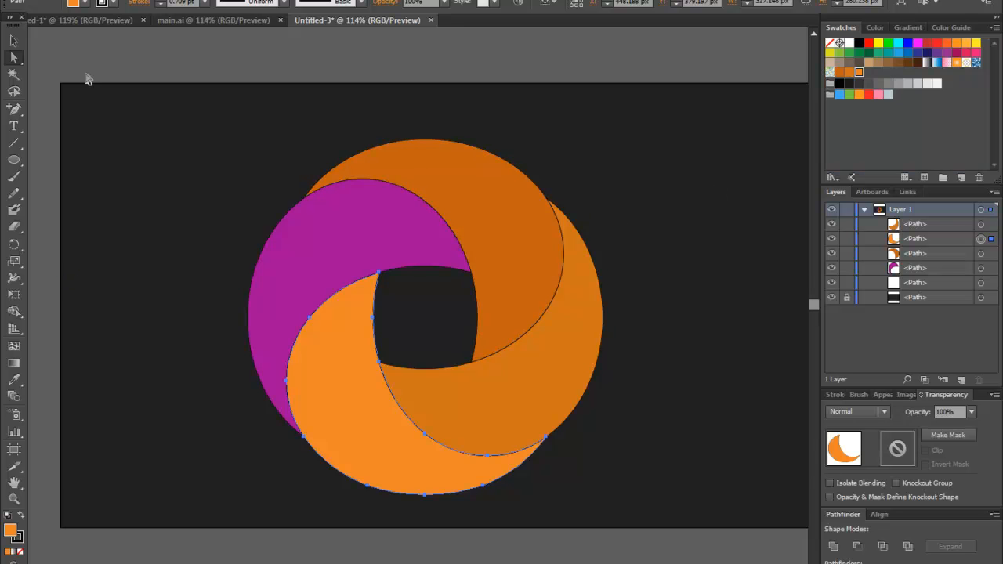
# Step: Copy the bottom blade's fill color code ef8729 and apply it to the purple left blade
pyautogui.click(311, 216)
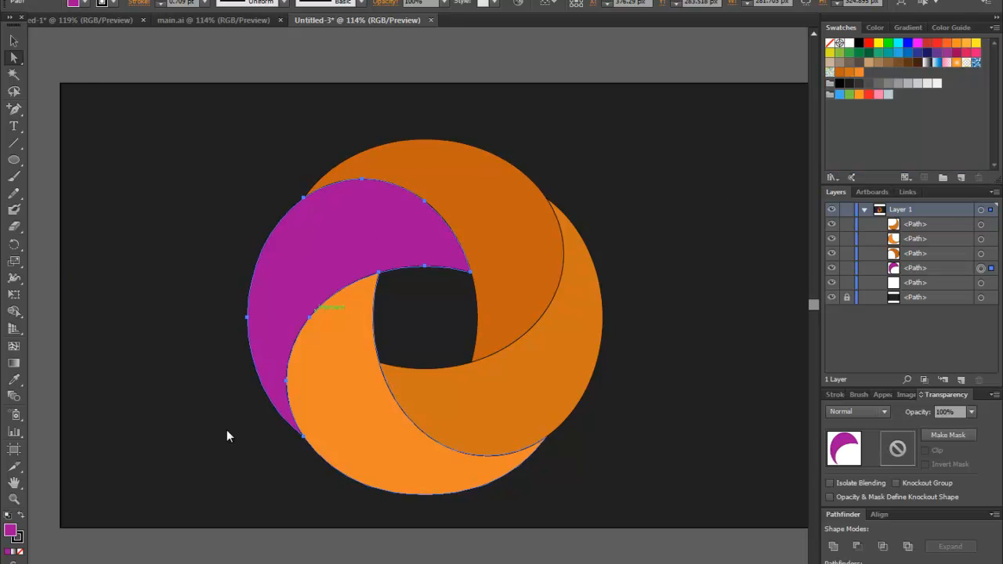
pyautogui.click(337, 440)
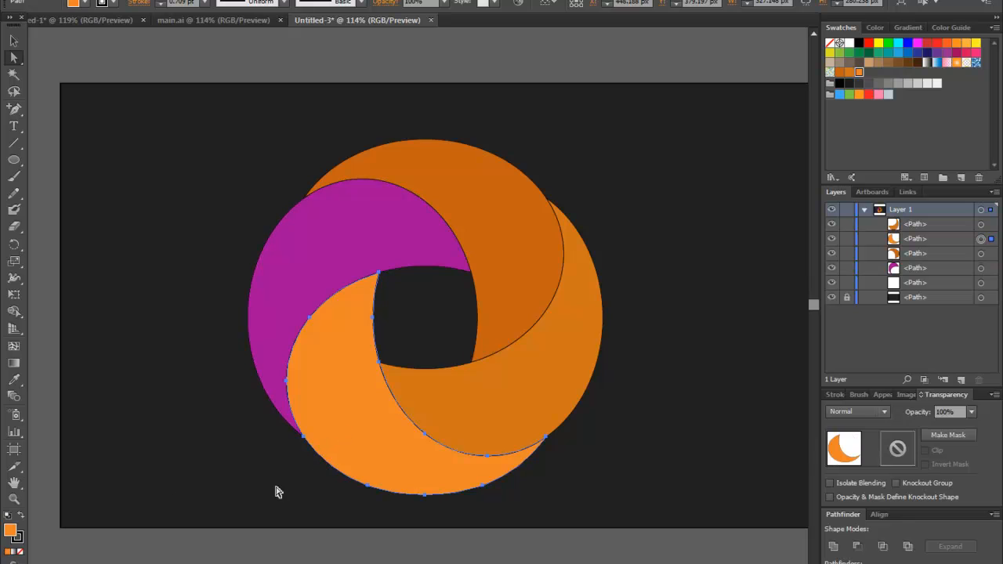
pyautogui.doubleClick(11, 531)
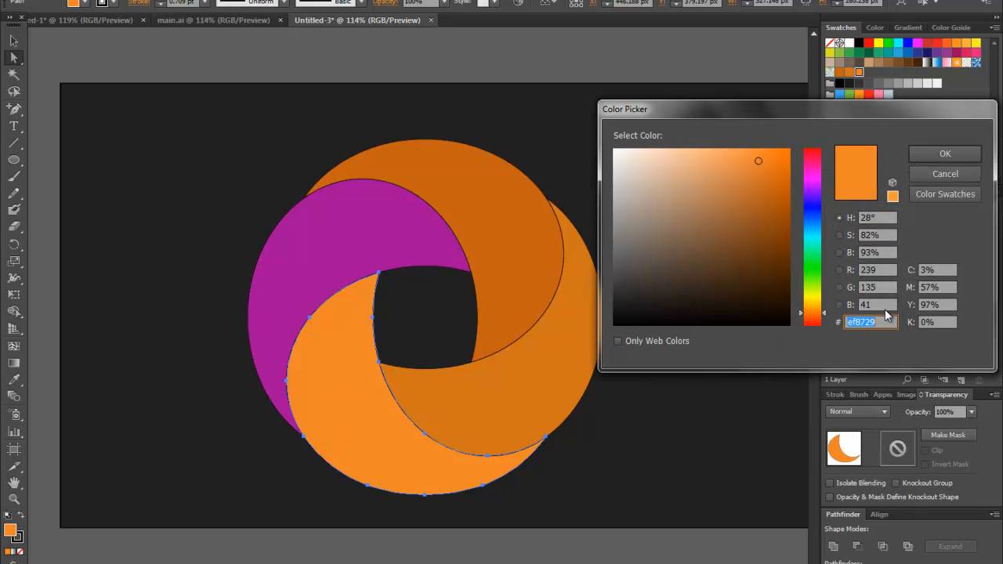
pyautogui.click(945, 153)
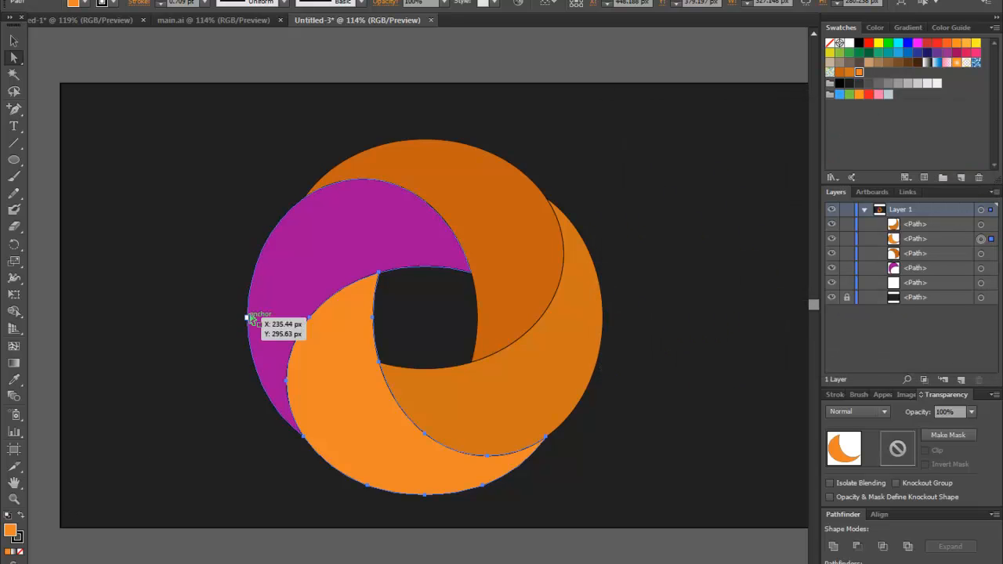
pyautogui.click(328, 264)
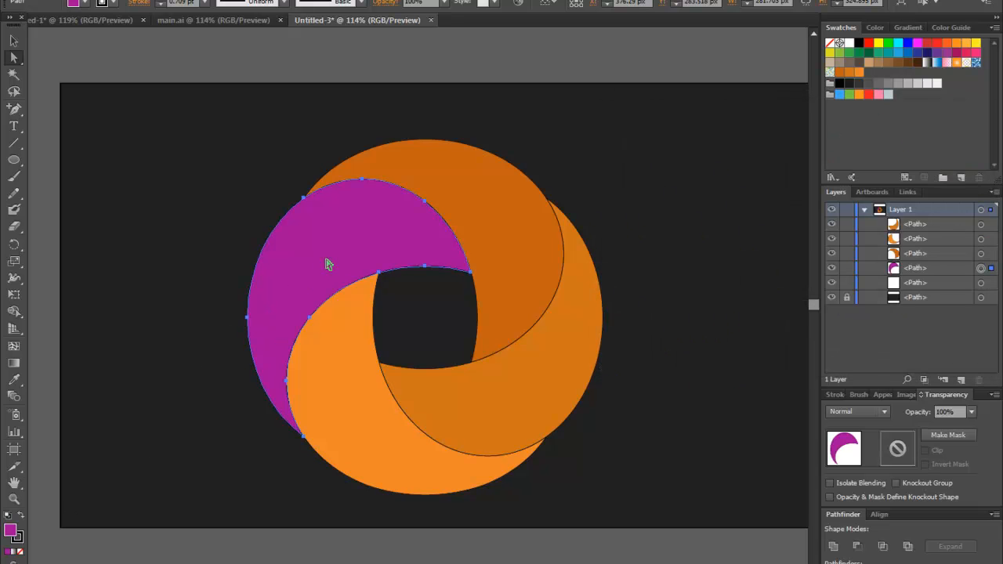
pyautogui.doubleClick(11, 531)
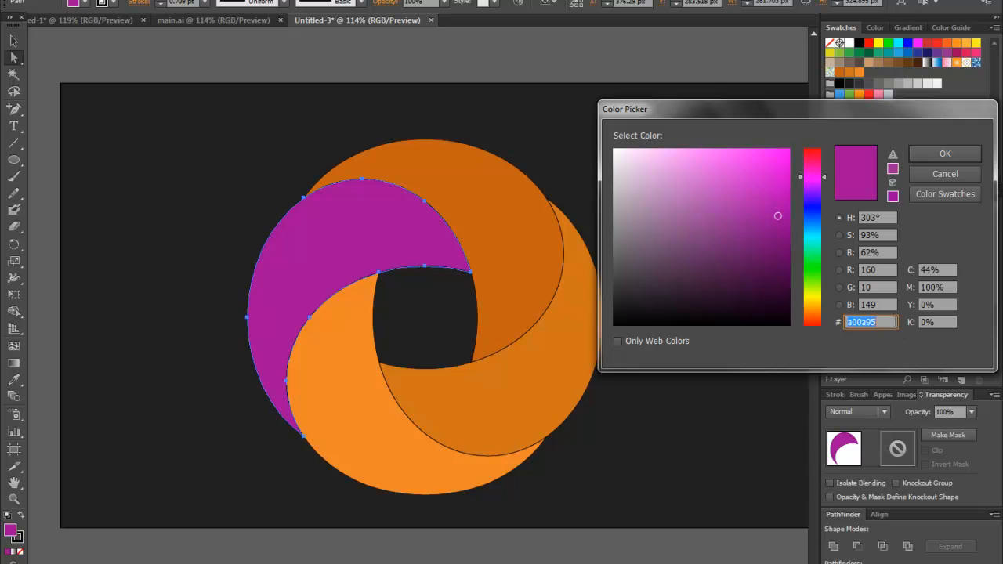
pyautogui.click(948, 153)
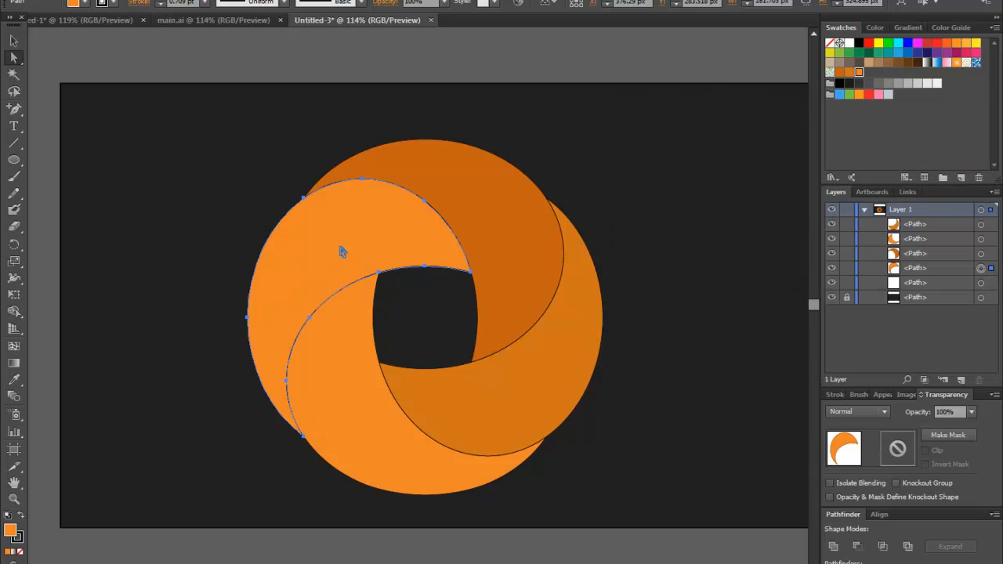
# Step: Shift the left blade's fill hue toward yellow to get the golden orange eda32b
pyautogui.doubleClick(10, 532)
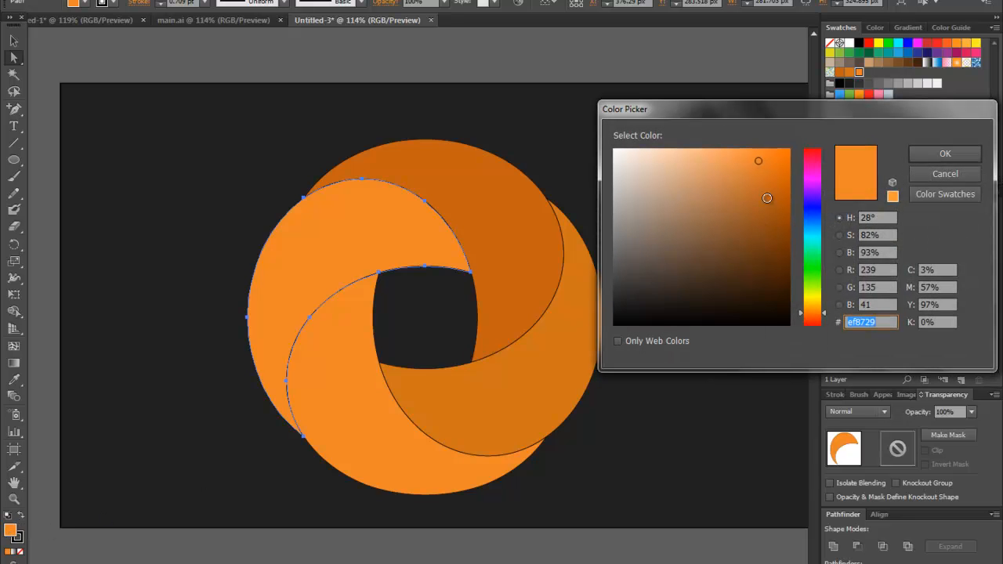
pyautogui.moveTo(824, 316); pyautogui.dragTo(823, 309)
pyautogui.click(933, 149)
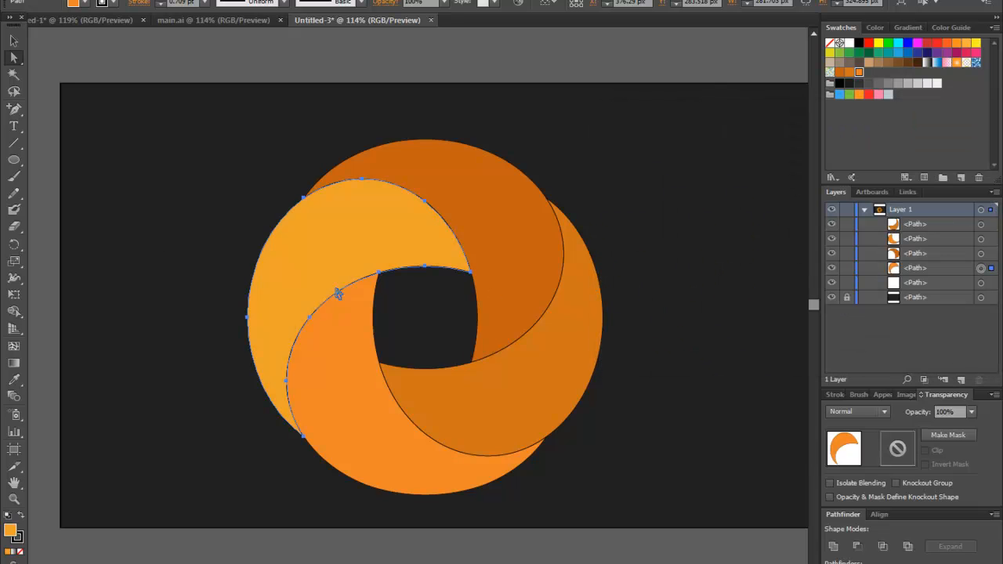
pyautogui.click(704, 352)
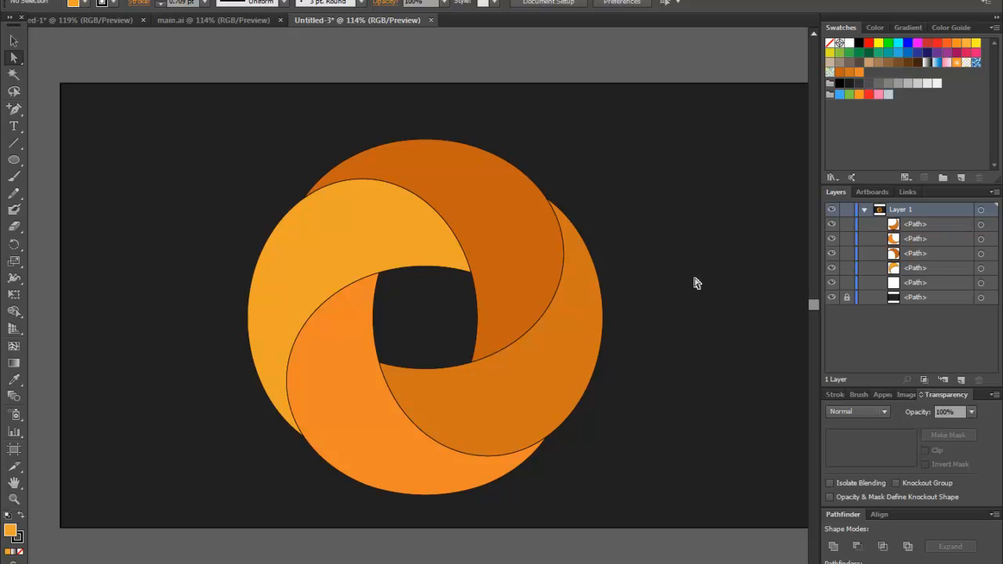
# Step: Select all the blades of the logo and set their stroke color to white, ffffff
pyautogui.moveTo(698, 139); pyautogui.dragTo(130, 507)
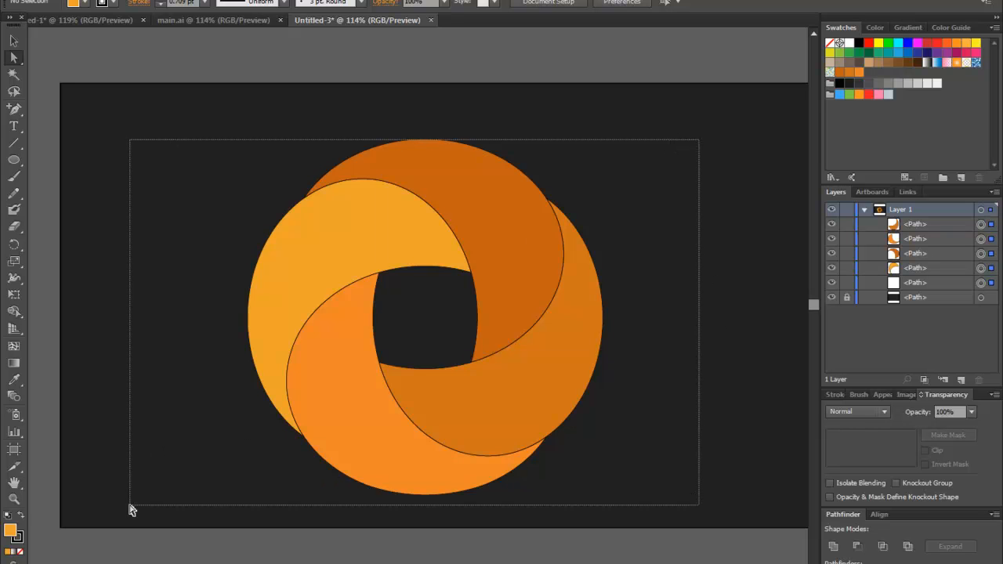
pyautogui.click(21, 541)
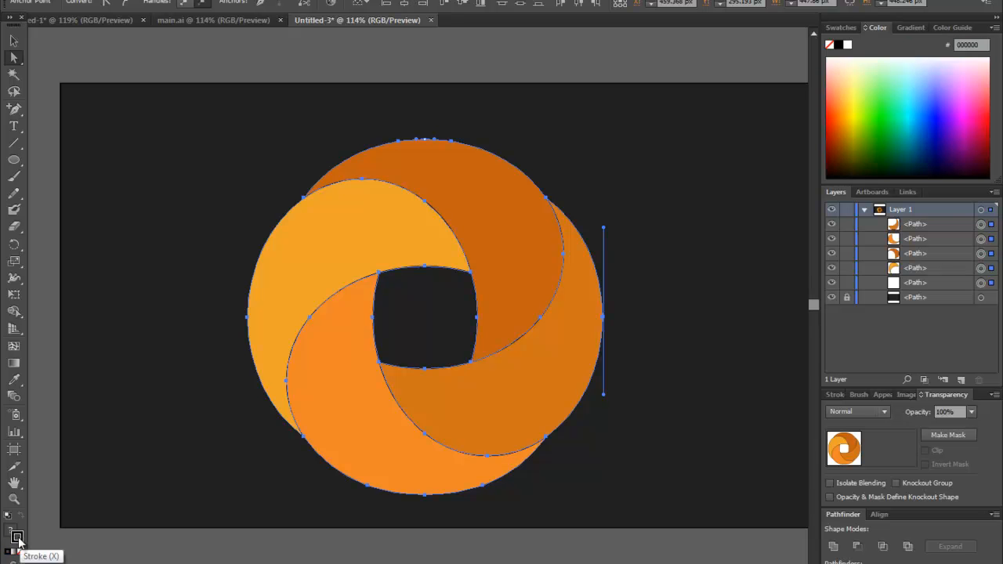
pyautogui.doubleClick(17, 539)
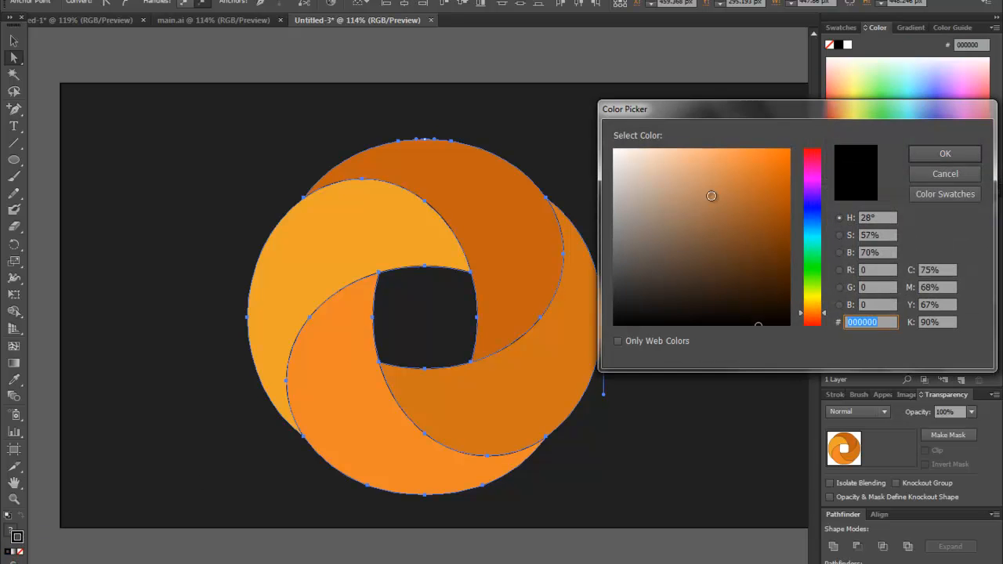
pyautogui.write('ffffff')
pyautogui.click(936, 154)
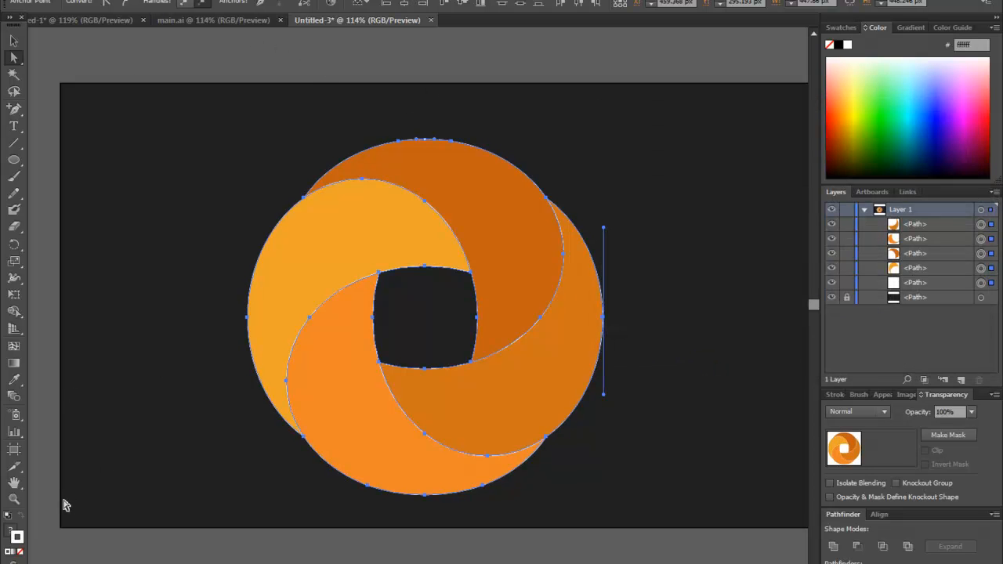
pyautogui.click(13, 41)
pyautogui.click(219, 114)
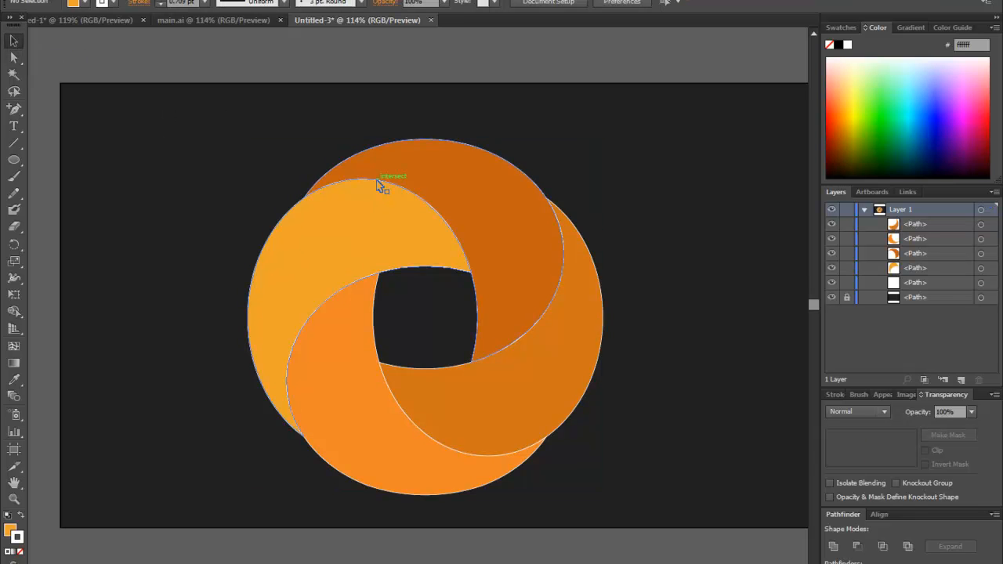
# Step: Increase the stroke weight of the whole logo to 5 pt
pyautogui.moveTo(246, 128); pyautogui.dragTo(639, 512)
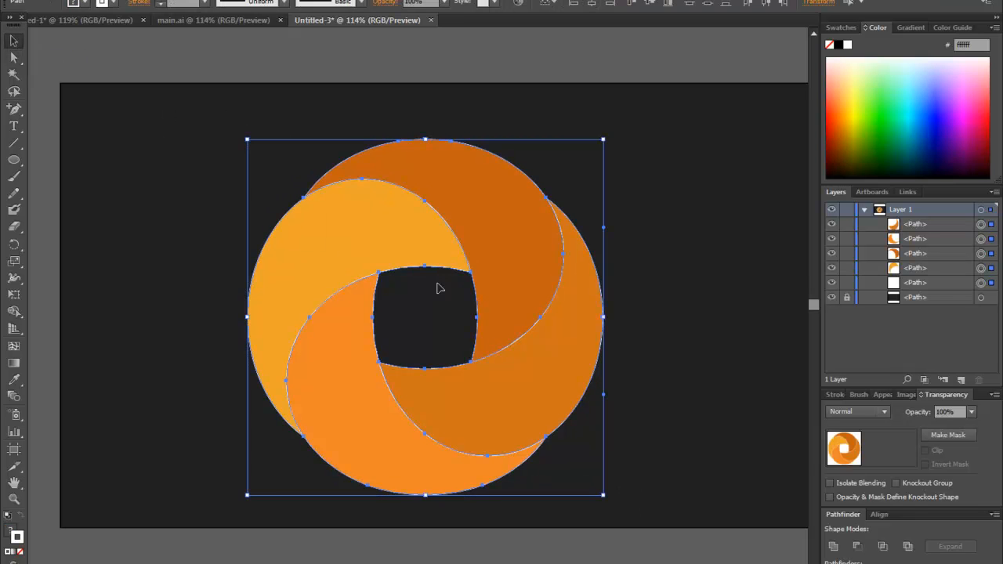
pyautogui.click(159, 0)
pyautogui.click(159, 1)
pyautogui.click(159, 0)
pyautogui.click(159, 1)
pyautogui.click(159, 1)
pyautogui.click(159, 1)
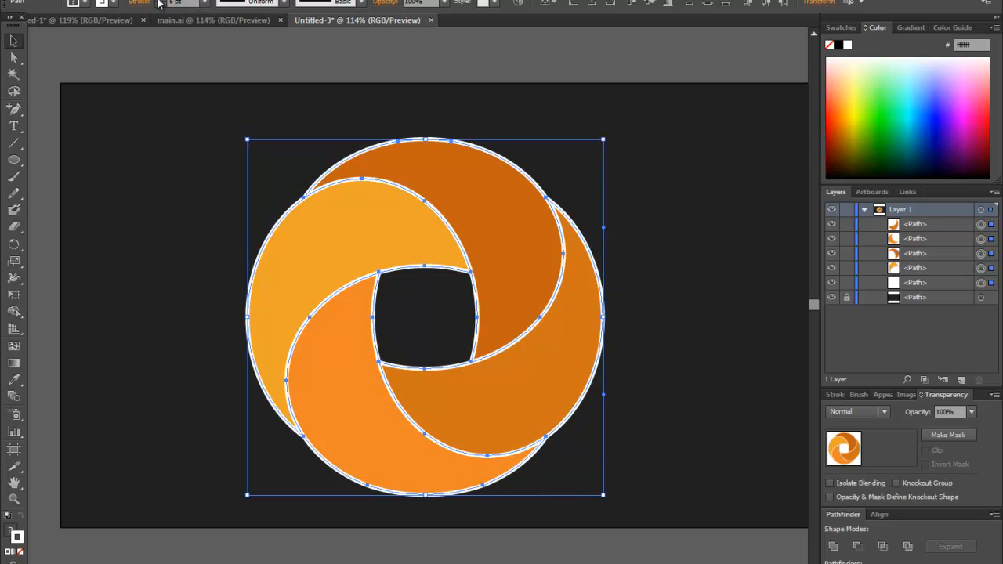
pyautogui.click(693, 136)
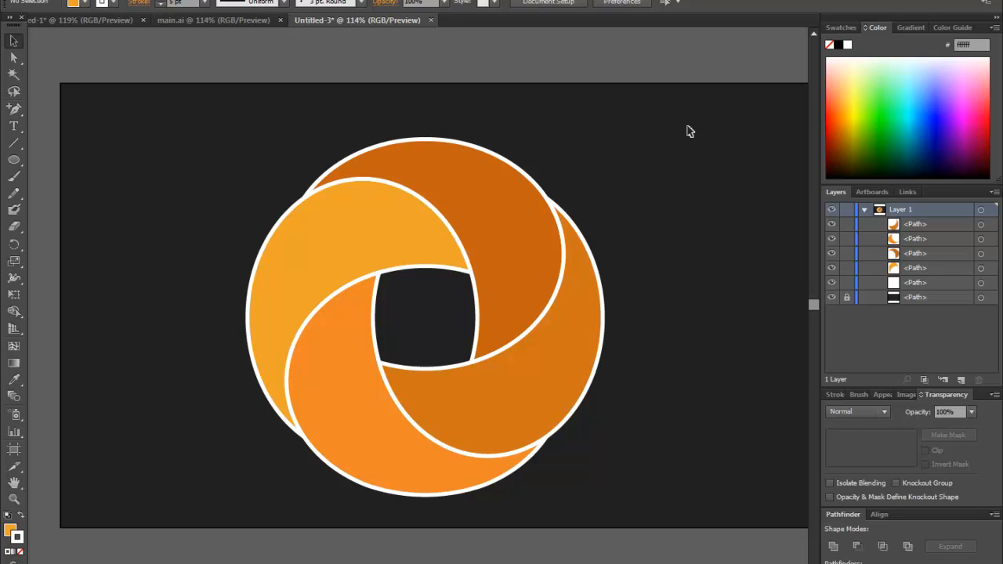
# Step: Scale the whole logo down proportionally from its lower-right corner to a little under half its size
pyautogui.moveTo(195, 131); pyautogui.dragTo(666, 517)
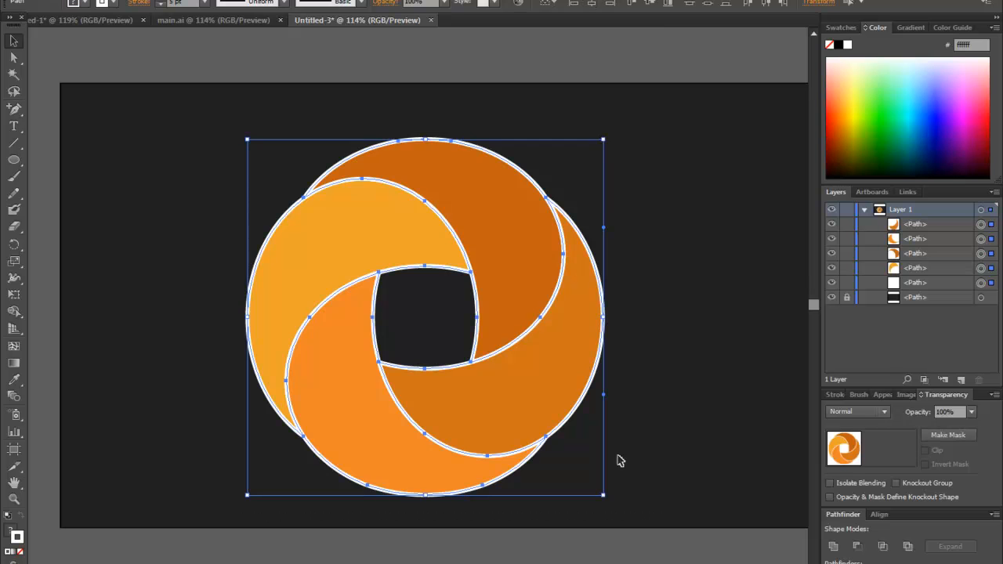
pyautogui.moveTo(602, 496); pyautogui.dragTo(411, 330)
pyautogui.click(411, 330)
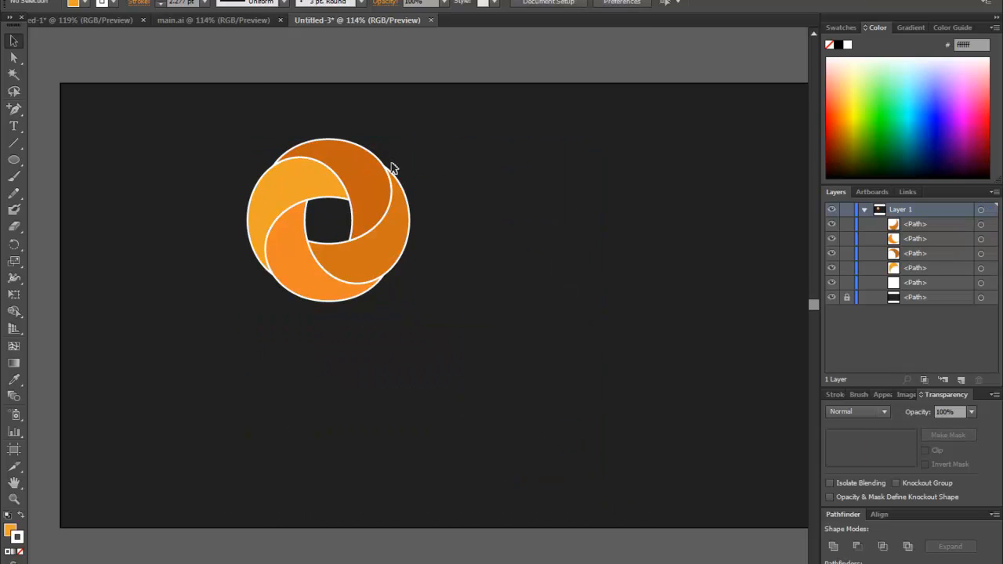
# Step: Check the font family and size of the IMPERIALDESIGNS text in main.ai, and return to the Untitled-3 document
pyautogui.click(209, 20)
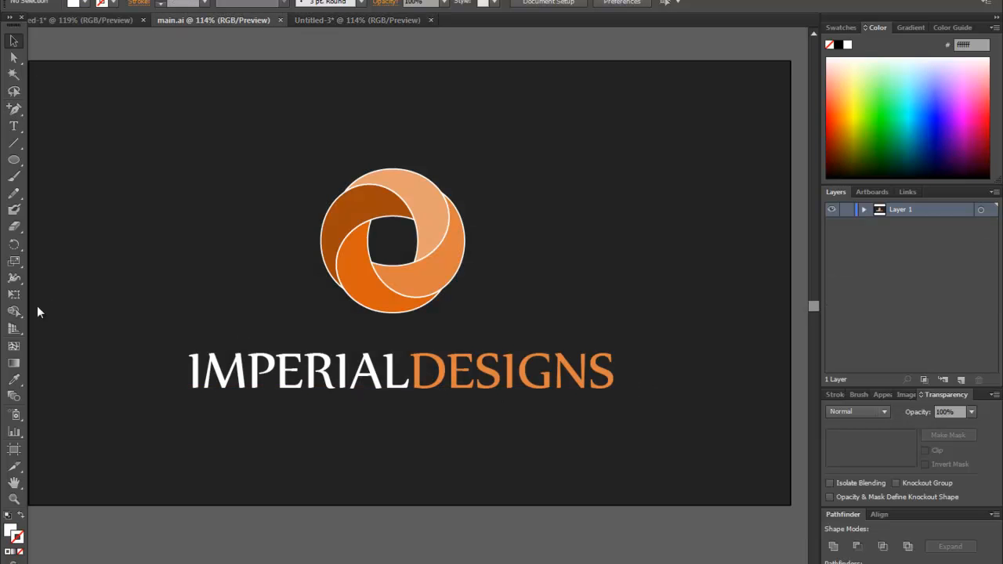
pyautogui.click(13, 129)
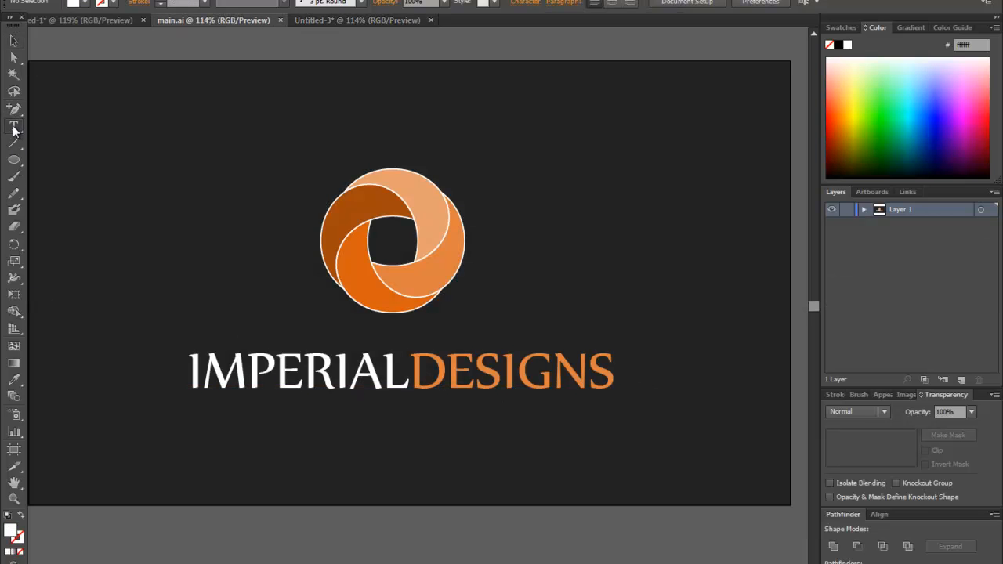
pyautogui.click(269, 373)
pyautogui.hotkey('ctrl', 'a')
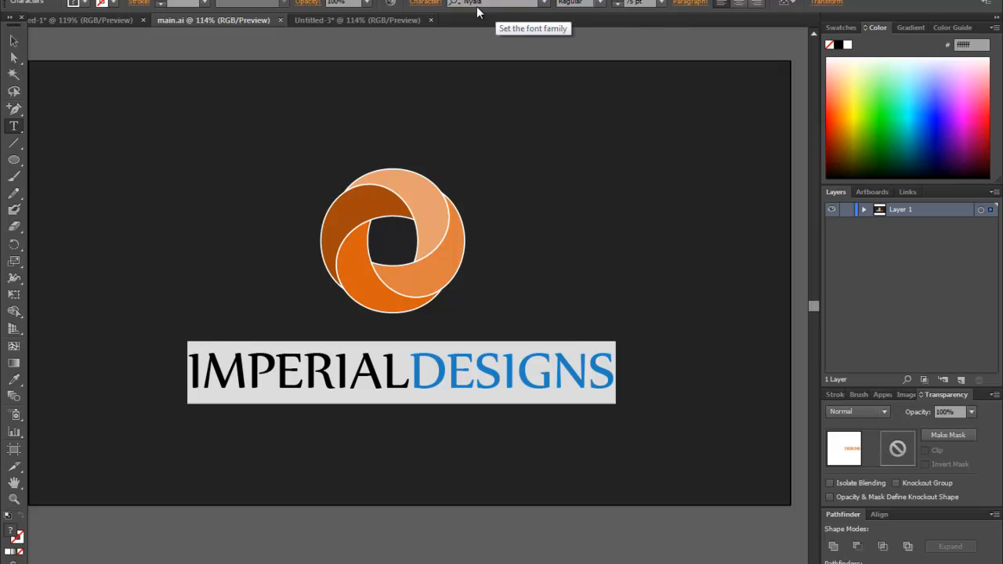
pyautogui.click(353, 19)
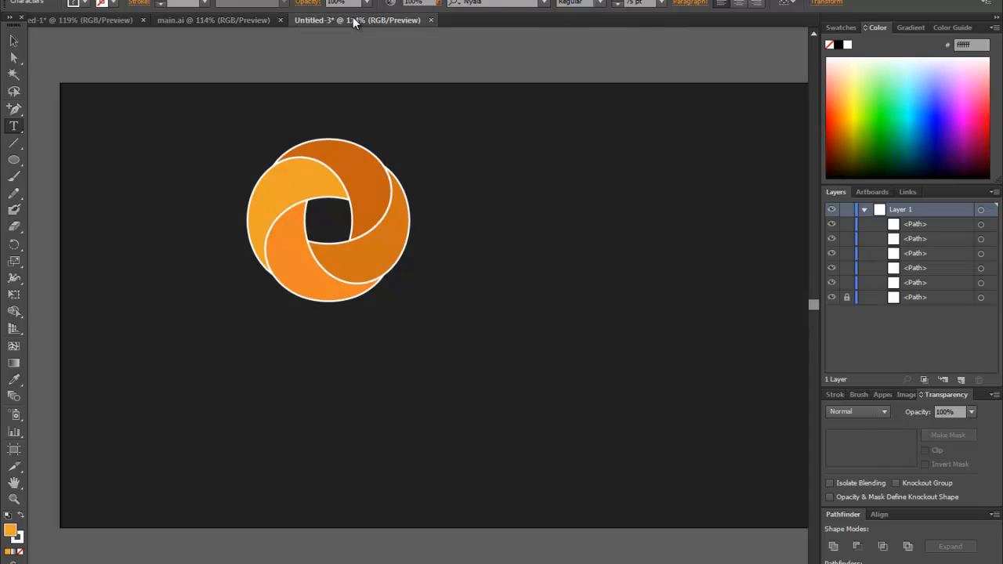
# Step: Start a text line below the swirl logo and set its font to Nyala at 75 pt
pyautogui.click(14, 127)
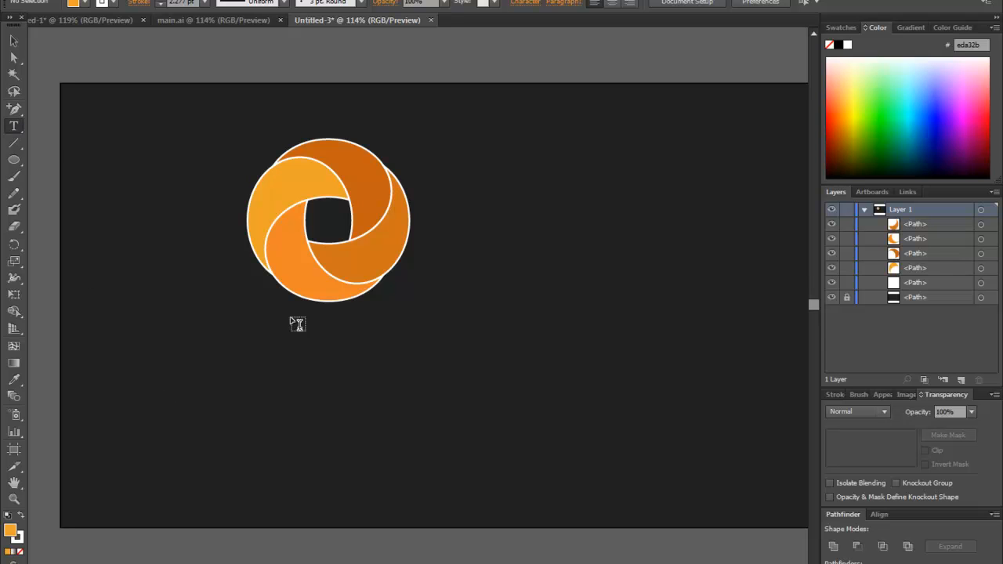
pyautogui.click(319, 393)
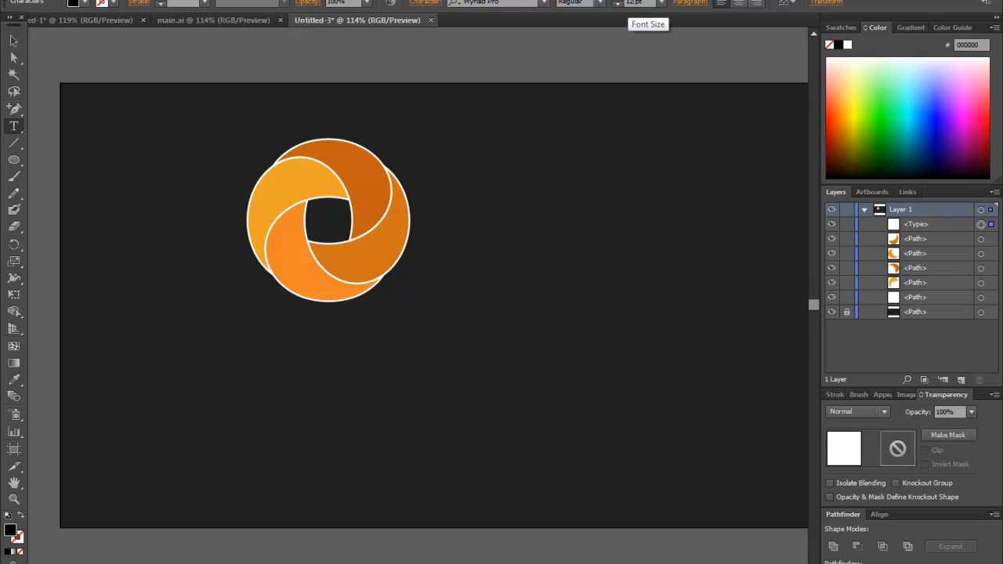
pyautogui.click(629, 3)
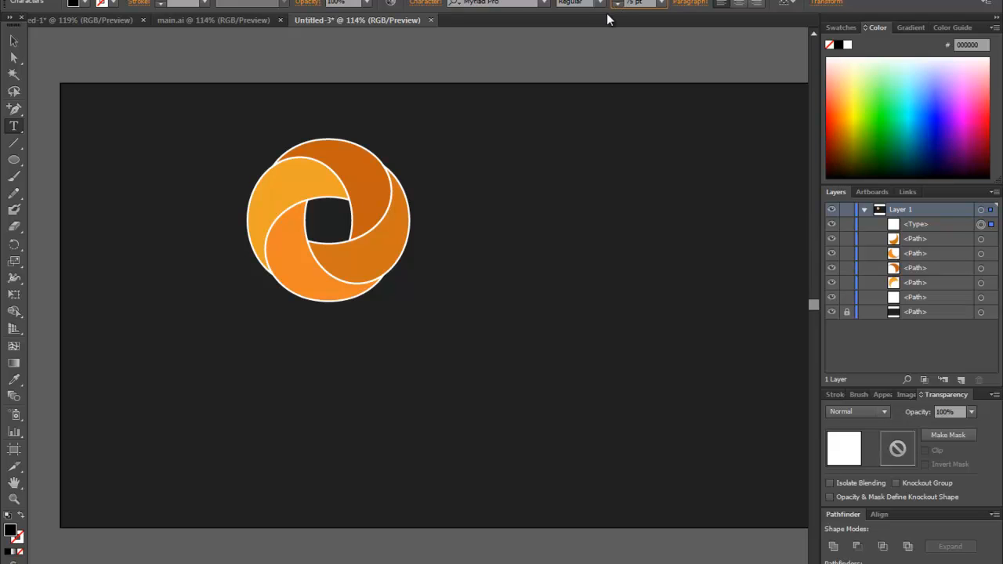
pyautogui.click(527, 4)
pyautogui.write('Nyala')
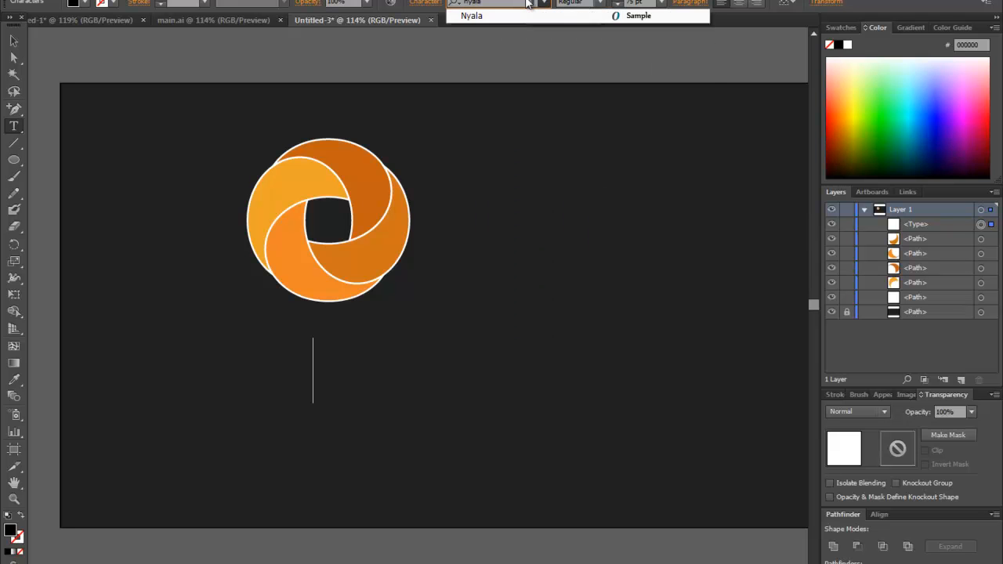
pyautogui.click(481, 17)
pyautogui.click(326, 369)
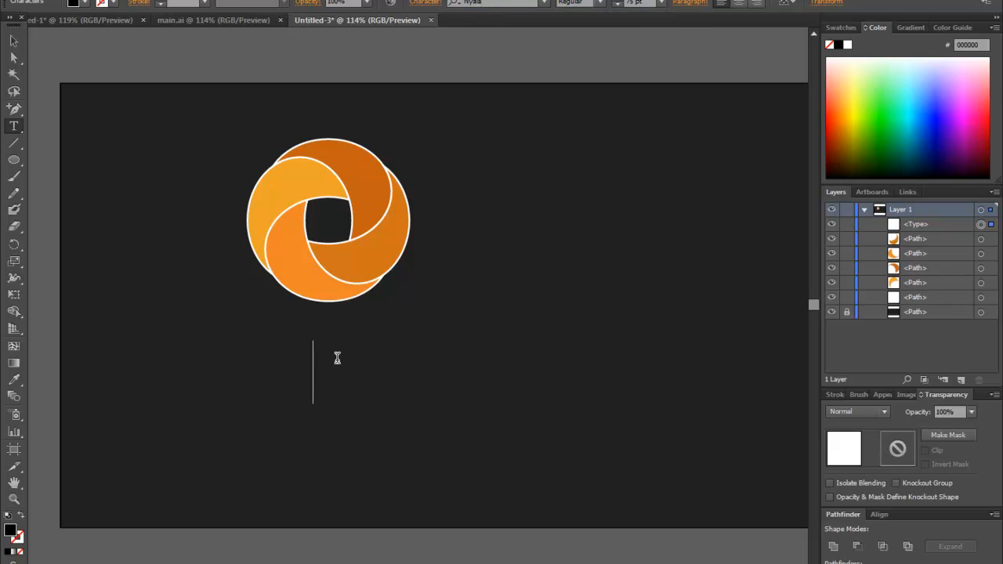
# Step: Enter Imperial Designs as the company name in the new text line and compare it with the text in main.ai
pyautogui.write('Imperial')
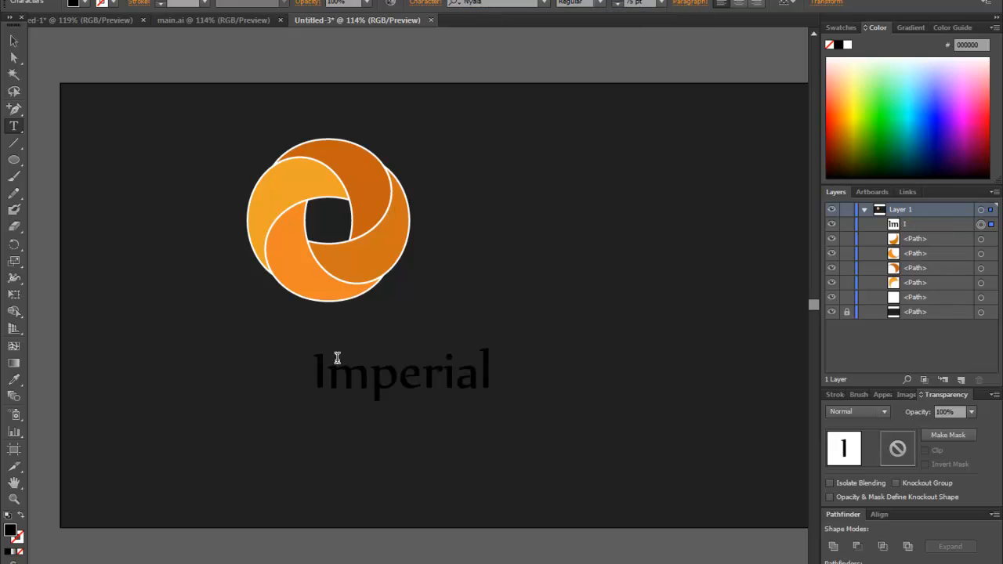
pyautogui.write(' Designs')
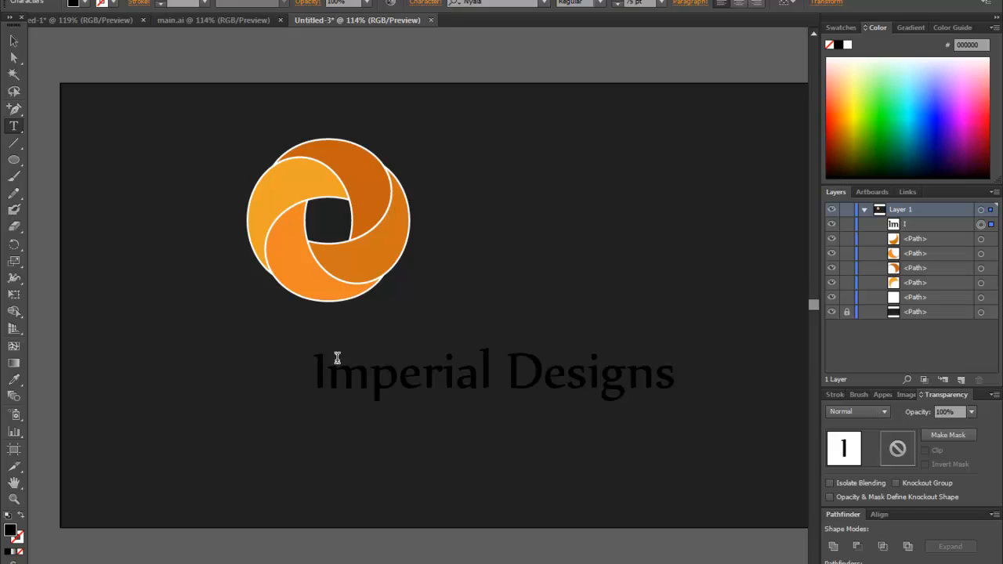
pyautogui.tripleClick(565, 370)
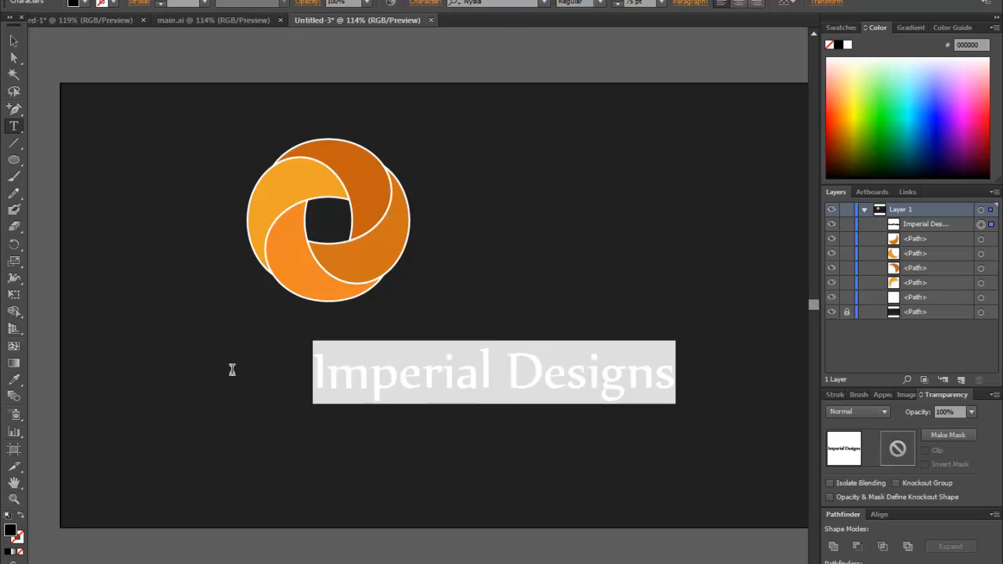
pyautogui.click(219, 21)
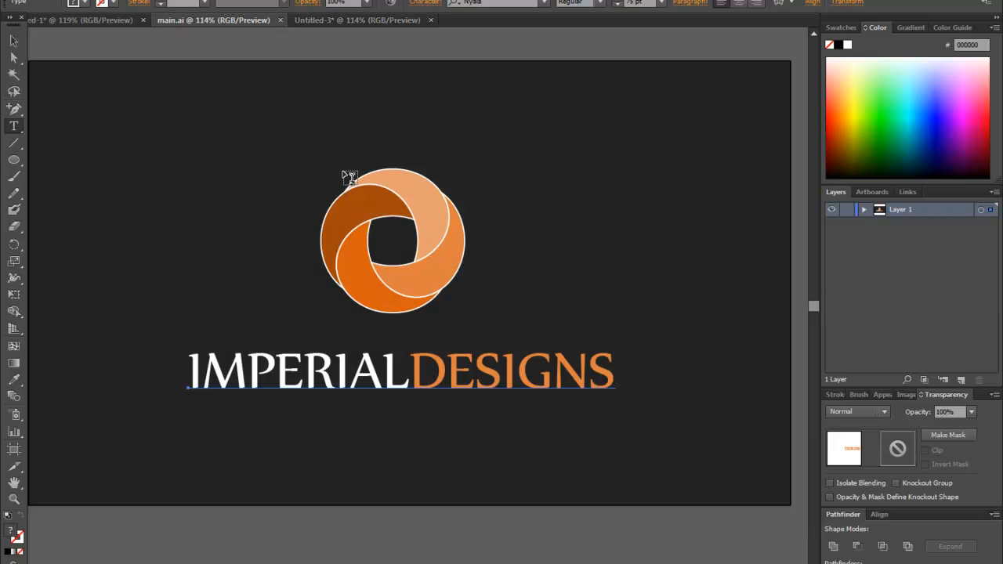
pyautogui.click(384, 20)
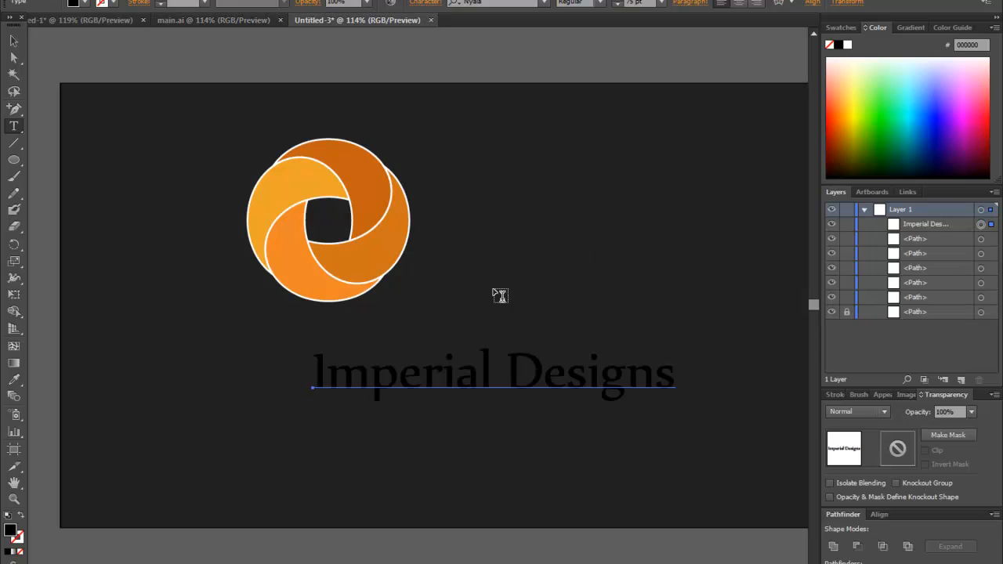
# Step: Fill the whole Imperial Designs text with the orange ef8729 sampled from the swirl's lower-left blade and remove the text's stroke
pyautogui.click(492, 369)
pyautogui.tripleClick(492, 370)
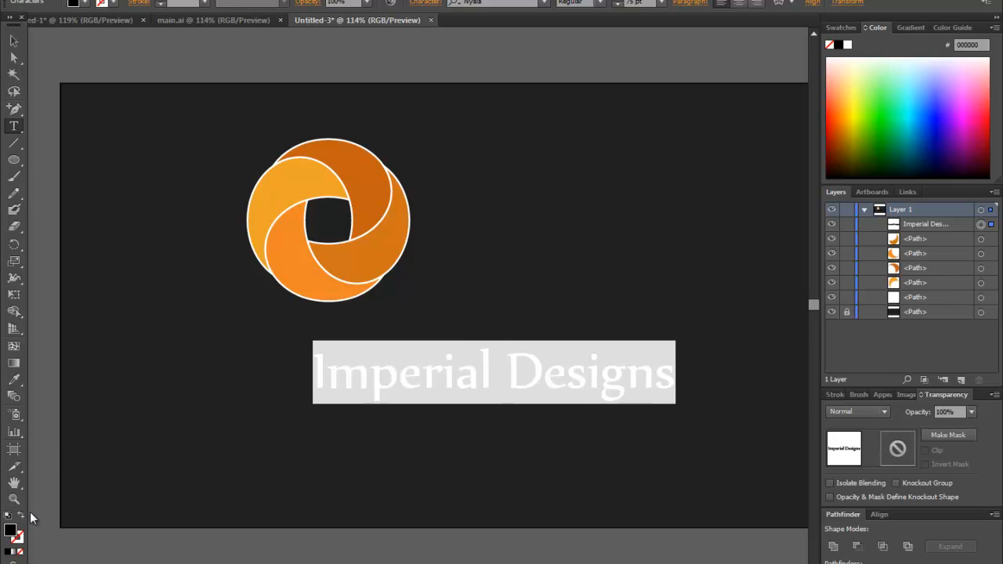
pyautogui.doubleClick(10, 532)
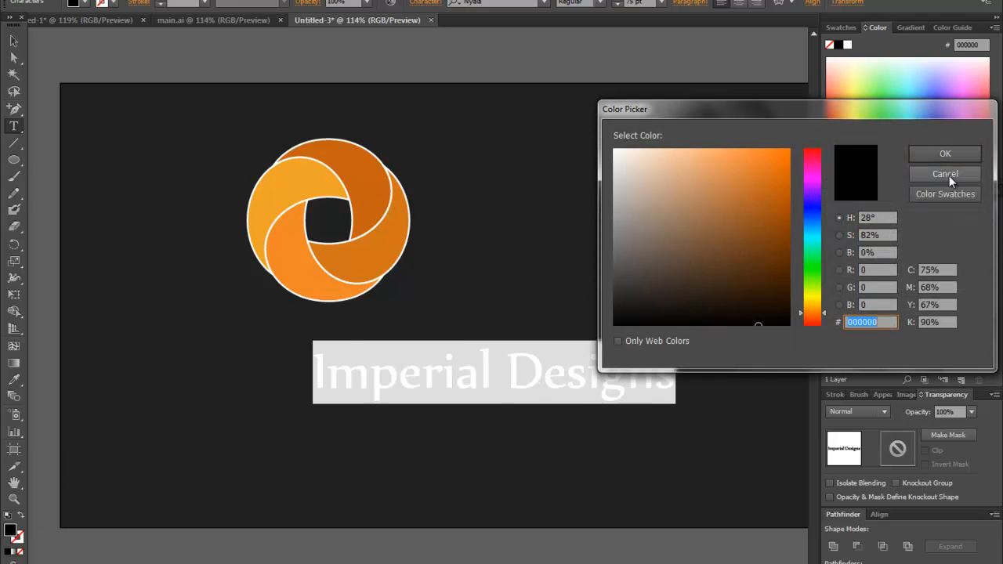
pyautogui.press('Escape')
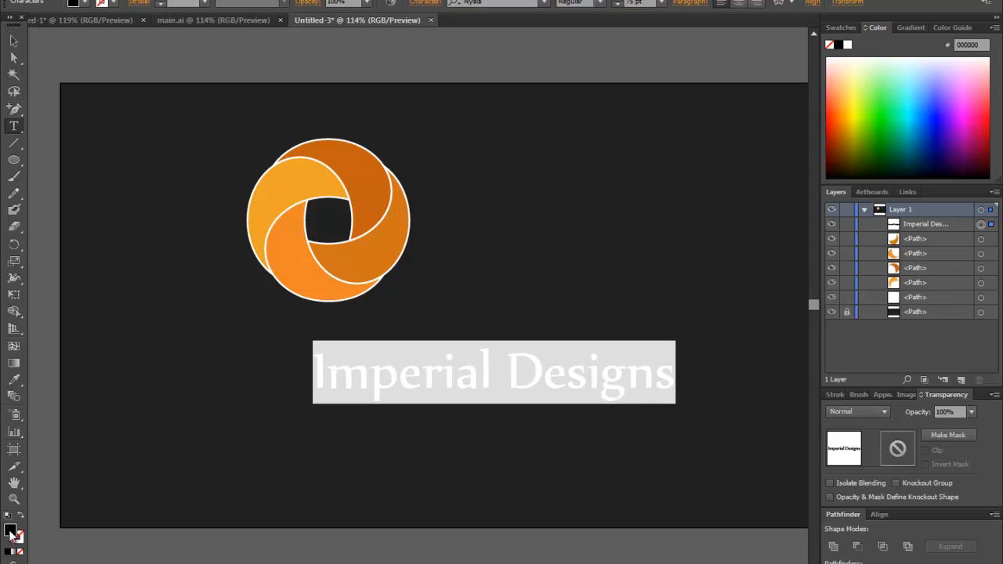
pyautogui.click(19, 382)
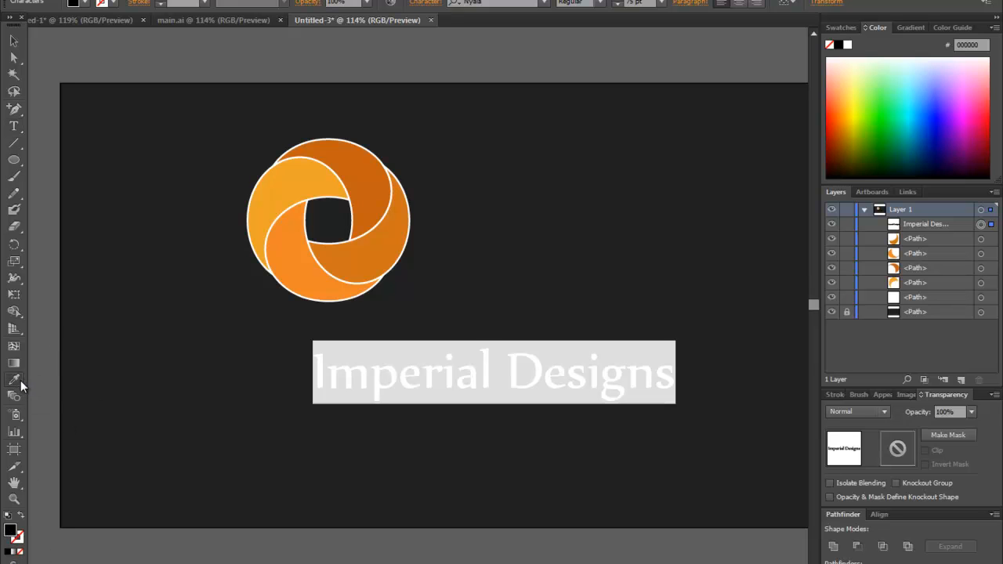
pyautogui.click(302, 228)
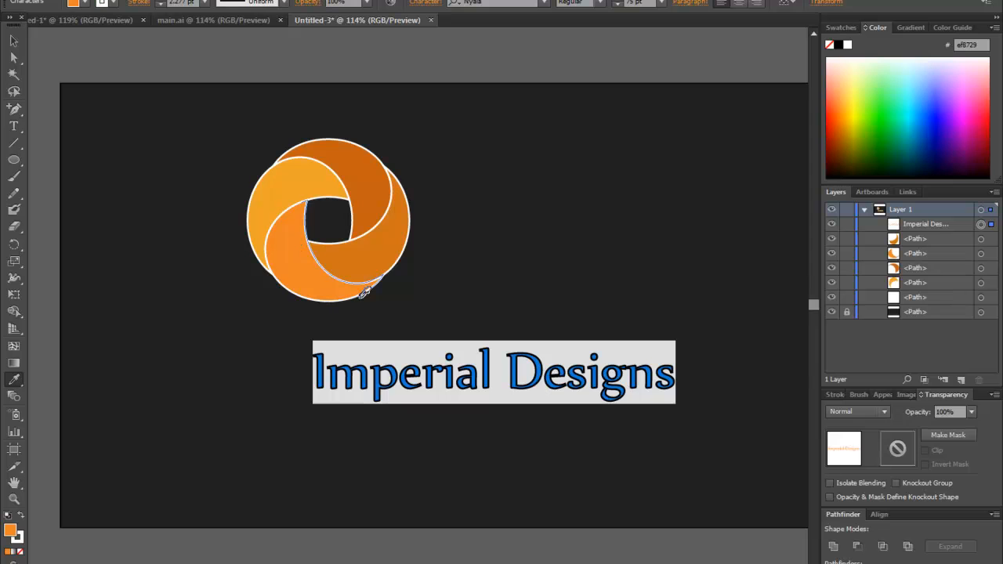
pyautogui.click(19, 536)
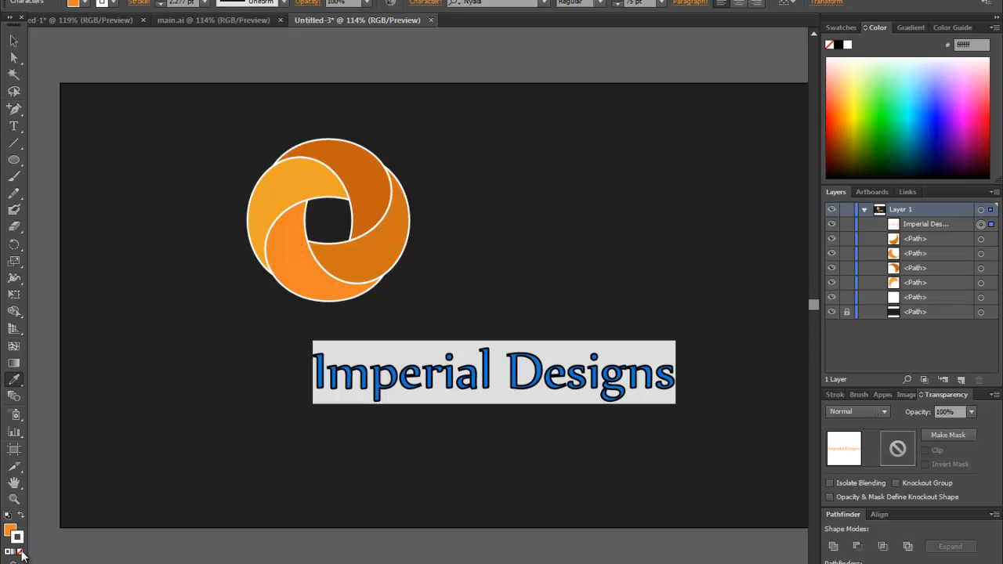
pyautogui.click(21, 553)
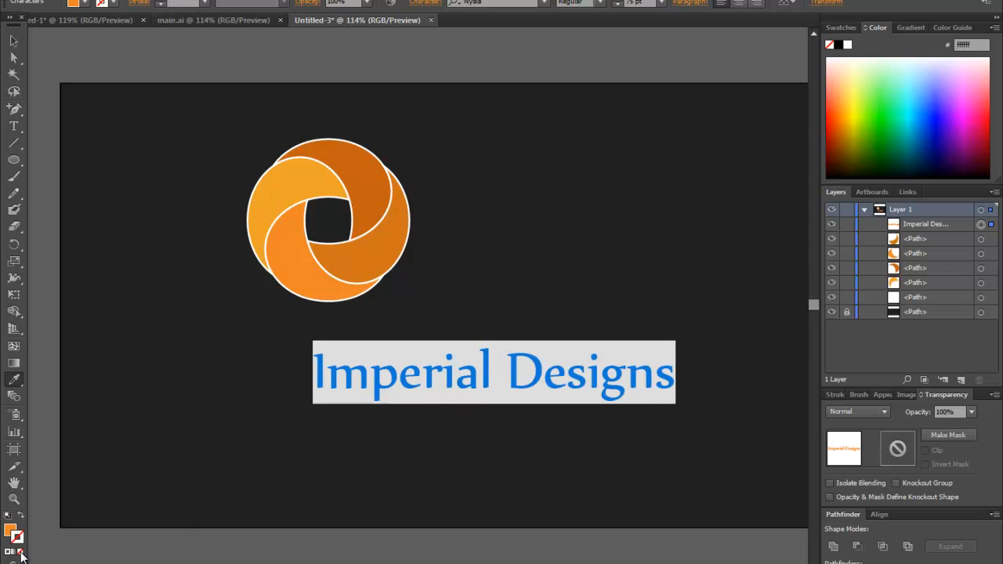
pyautogui.click(14, 41)
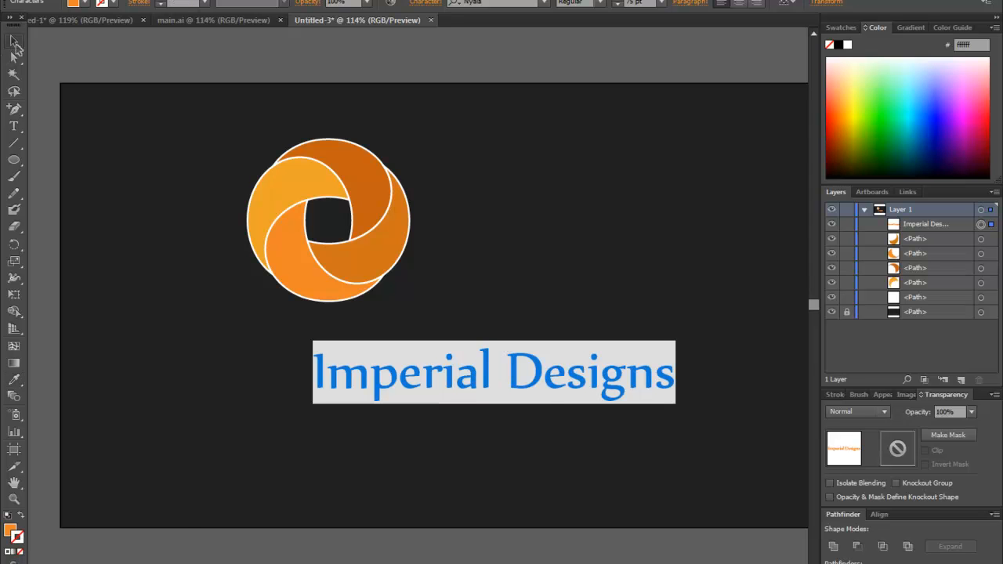
# Step: Set the fill of the word Designs to white
pyautogui.doubleClick(509, 369)
pyautogui.hotkey('ctrl', 'a')
pyautogui.click(512, 364)
pyautogui.moveTo(529, 359); pyautogui.dragTo(683, 358)
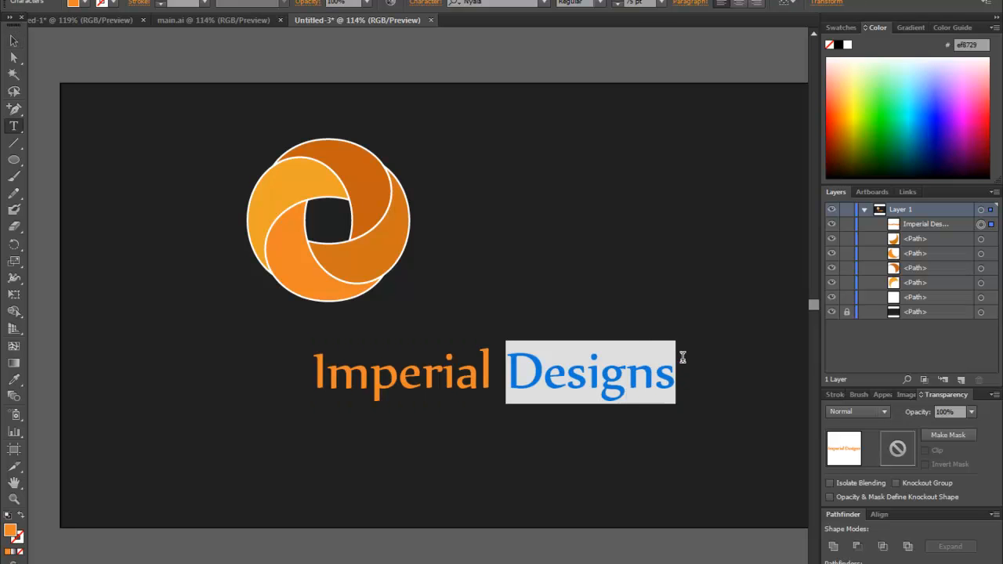
pyautogui.doubleClick(11, 532)
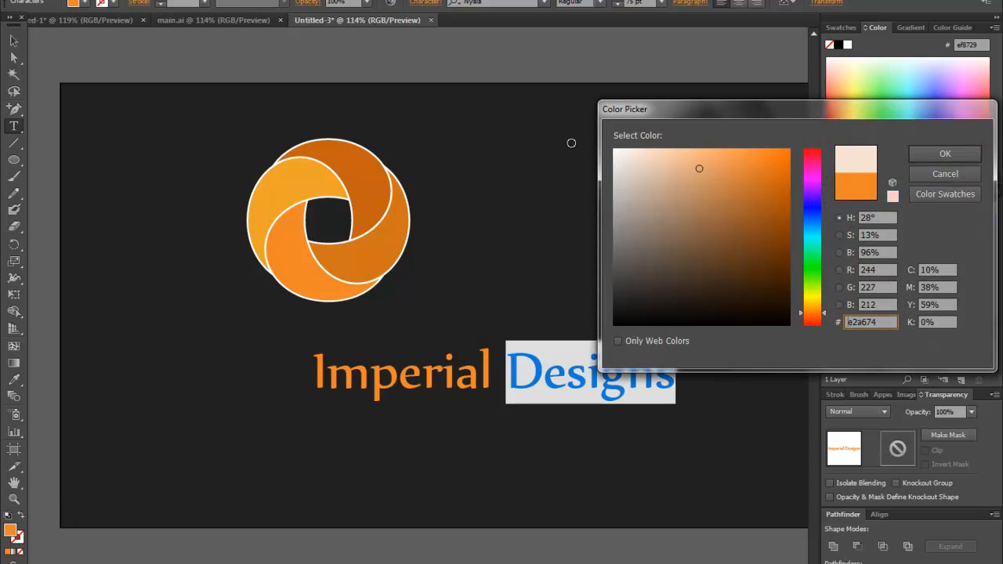
pyautogui.click(613, 148)
pyautogui.click(922, 148)
pyautogui.click(561, 371)
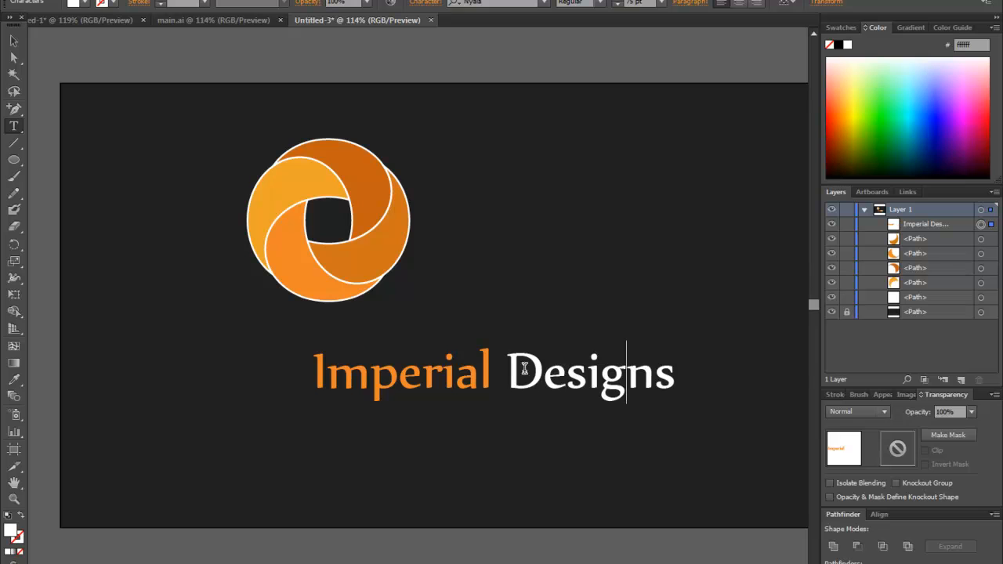
# Step: Retype both words of the company name in capitals as IMPERIAL DESIGNS
pyautogui.moveTo(519, 365); pyautogui.dragTo(679, 370)
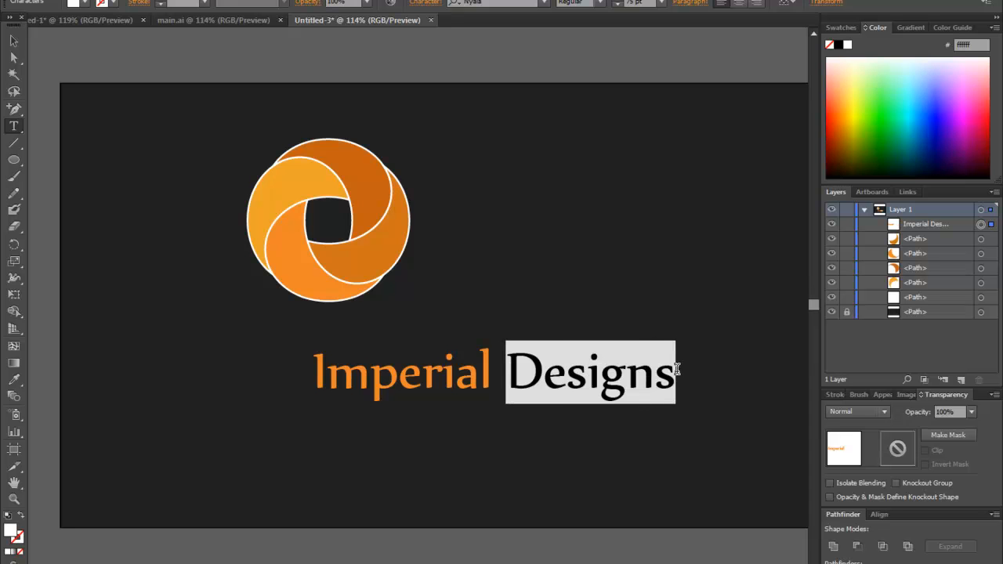
pyautogui.write('DESIGNS')
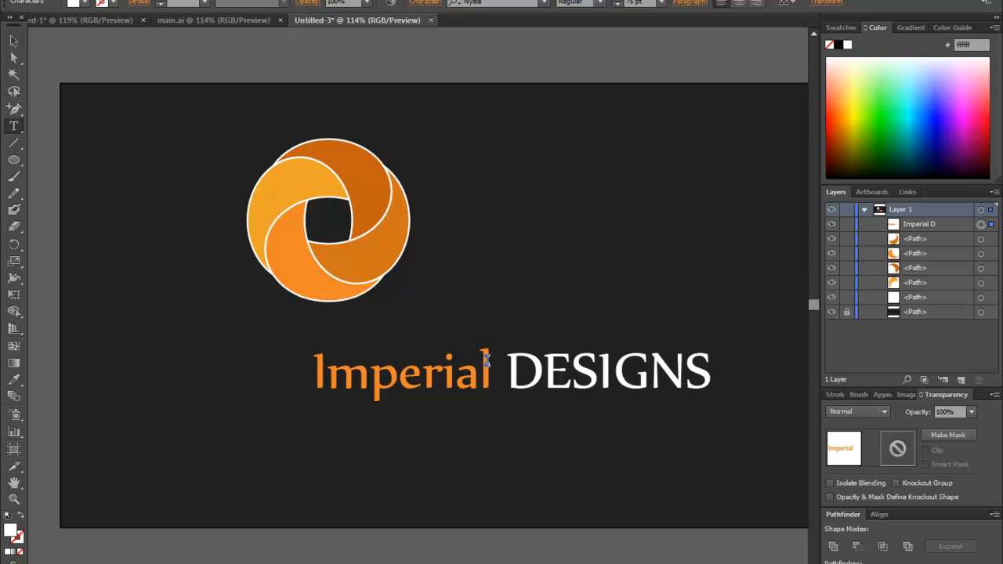
pyautogui.moveTo(492, 366); pyautogui.dragTo(304, 367)
pyautogui.write('imperia')
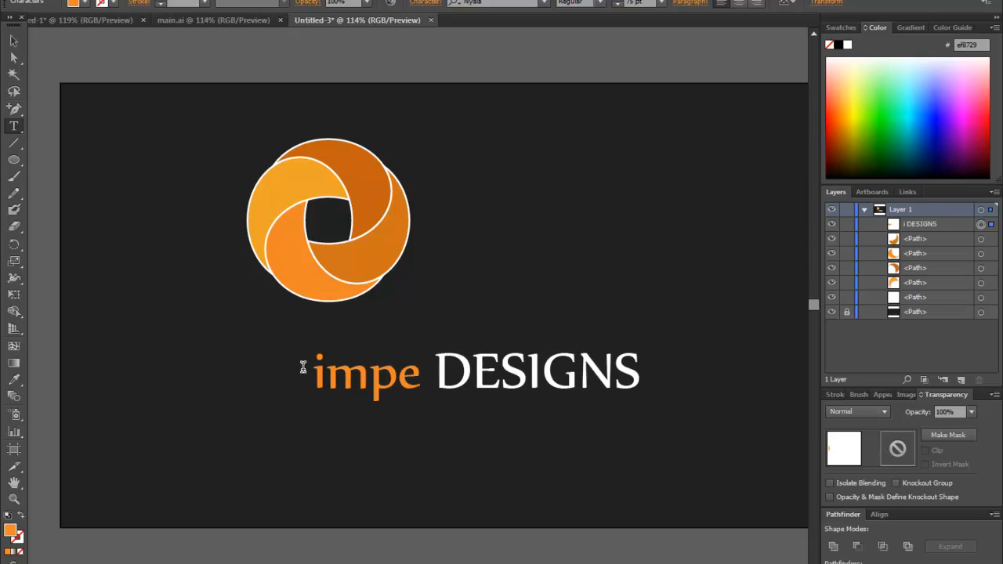
pyautogui.press('BackSpace')
pyautogui.hotkey('shift', 'Left')
pyautogui.hotkey('shift', 'Left')
pyautogui.hotkey('shift', 'Left')
pyautogui.hotkey('shift', 'Left')
pyautogui.hotkey('shift', 'Left')
pyautogui.hotkey('shift', 'Left')
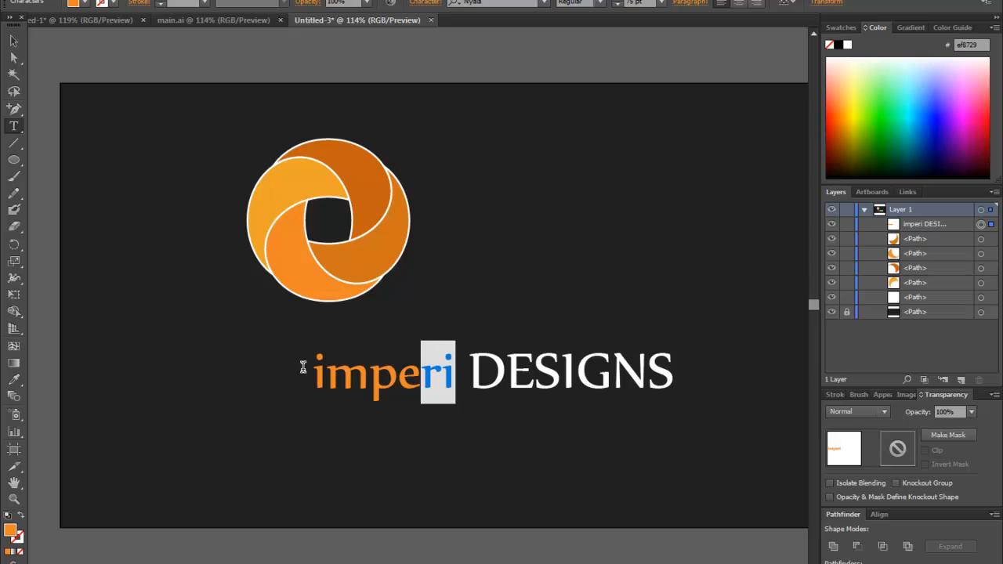
pyautogui.write('IMPERIAL')
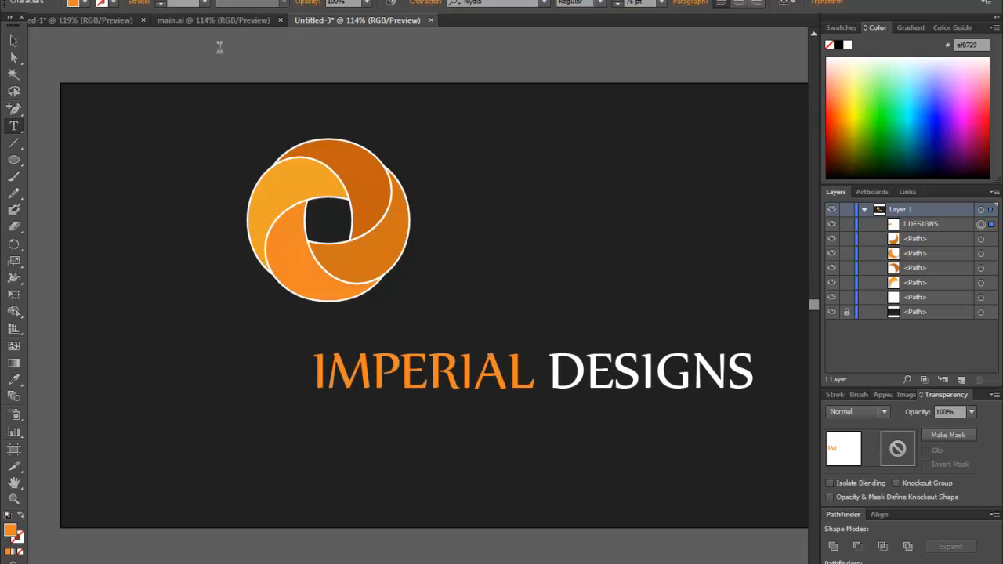
# Step: Check the text colours in main.ai and set the fill of the word IMPERIAL to white in Untitled-3
pyautogui.click(212, 19)
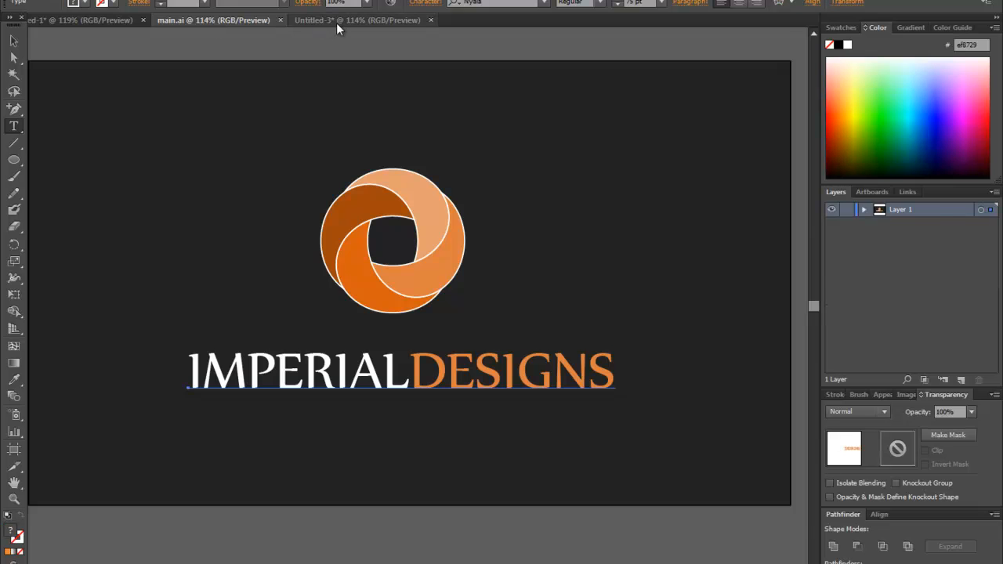
pyautogui.click(336, 23)
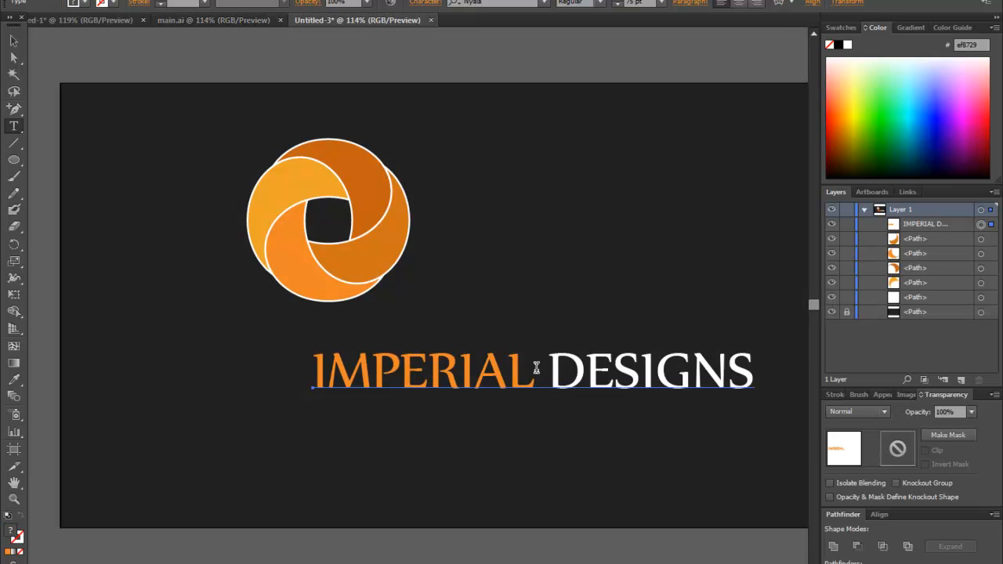
pyautogui.click(205, 20)
pyautogui.click(326, 17)
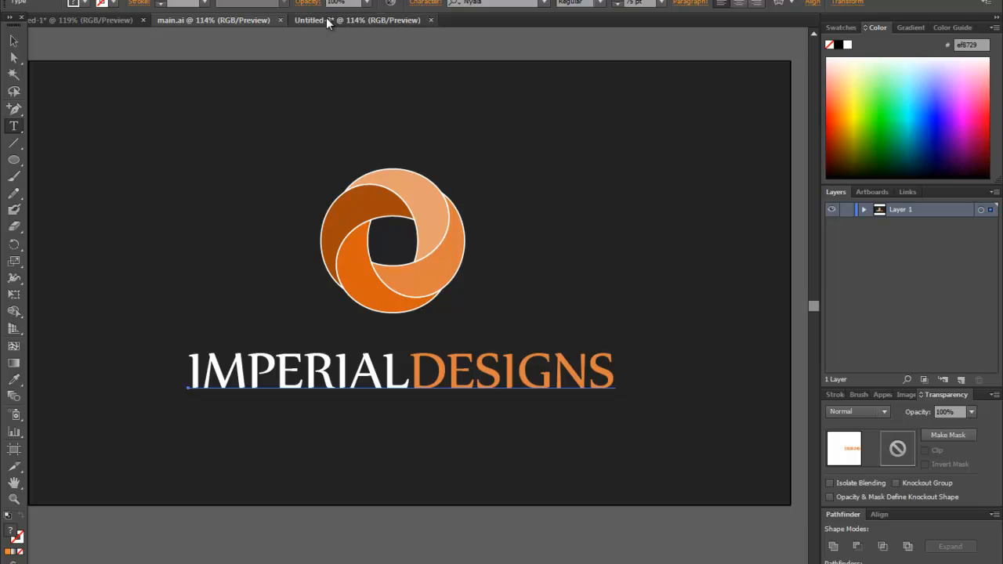
pyautogui.moveTo(533, 373); pyautogui.dragTo(312, 373)
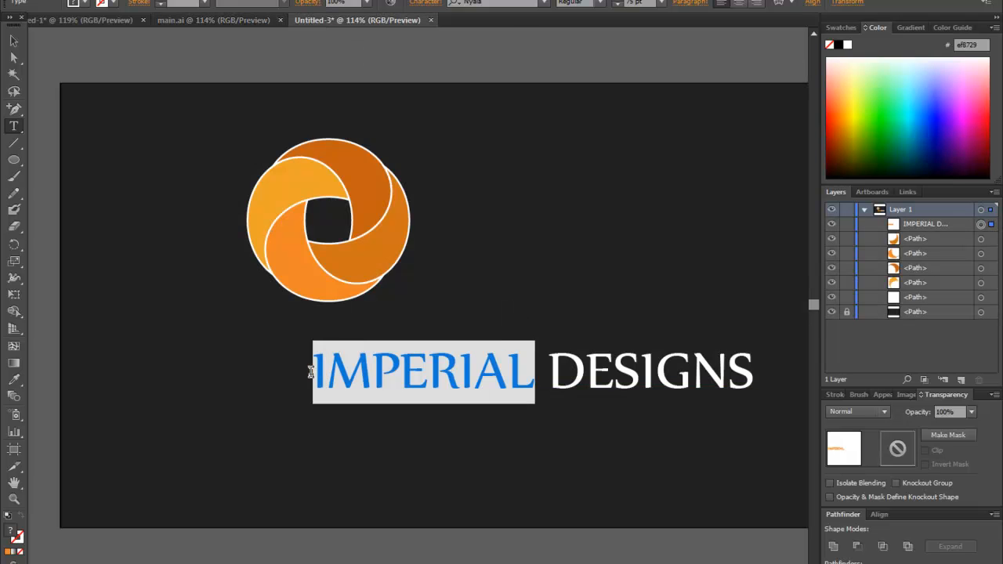
pyautogui.click(14, 379)
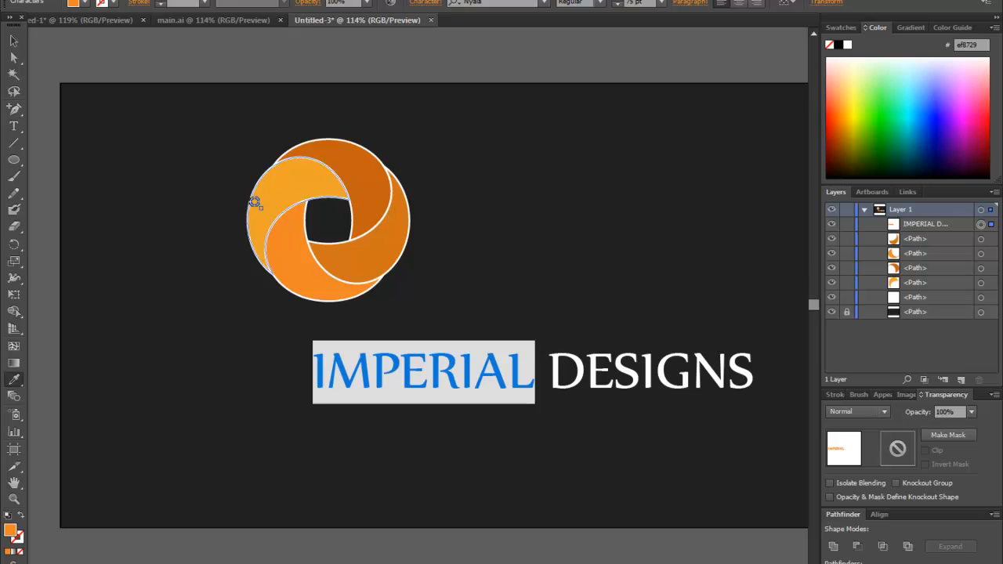
pyautogui.doubleClick(9, 533)
pyautogui.click(615, 150)
pyautogui.click(944, 152)
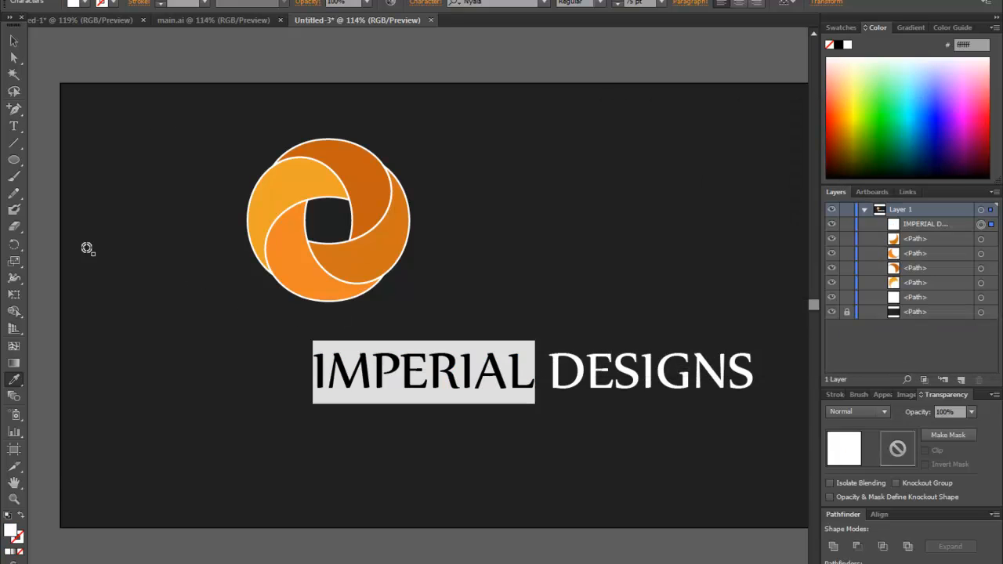
# Step: Fill the word DESIGNS with the orange ef8729 sampled from the swirl's lower-left blade and remove its stroke
pyautogui.click(13, 126)
pyautogui.click(554, 369)
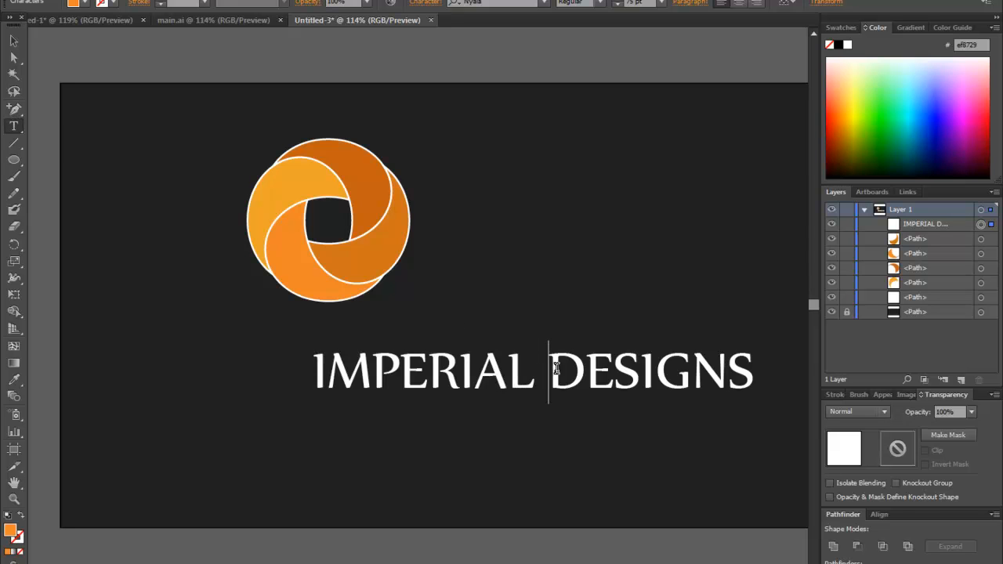
pyautogui.moveTo(554, 369); pyautogui.dragTo(793, 367)
pyautogui.click(13, 378)
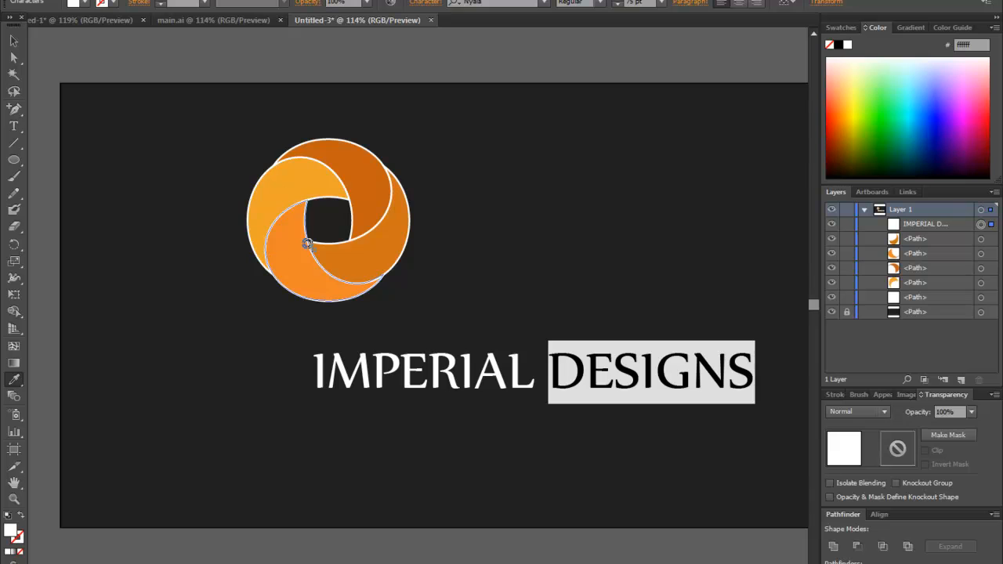
pyautogui.click(287, 232)
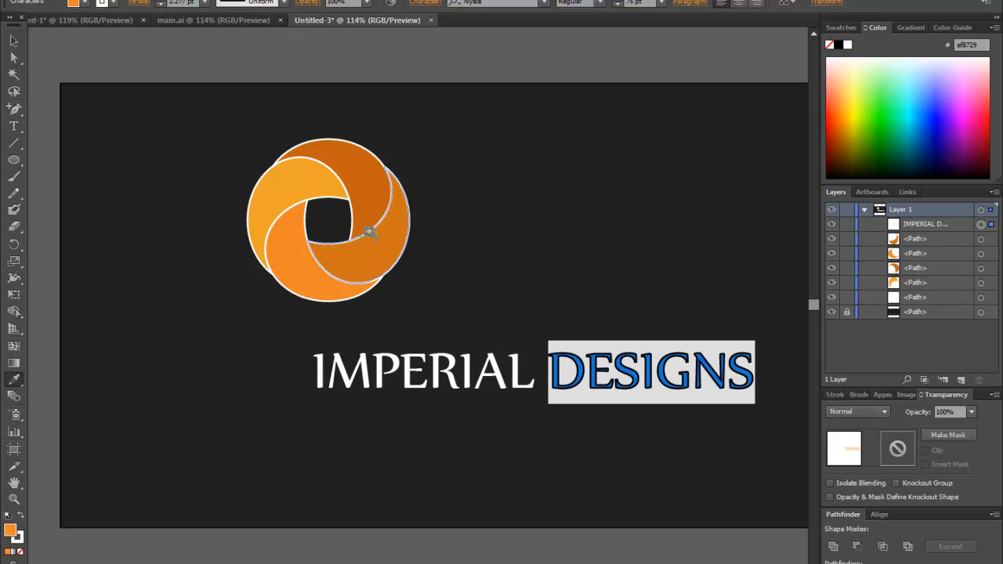
pyautogui.click(21, 539)
pyautogui.click(20, 552)
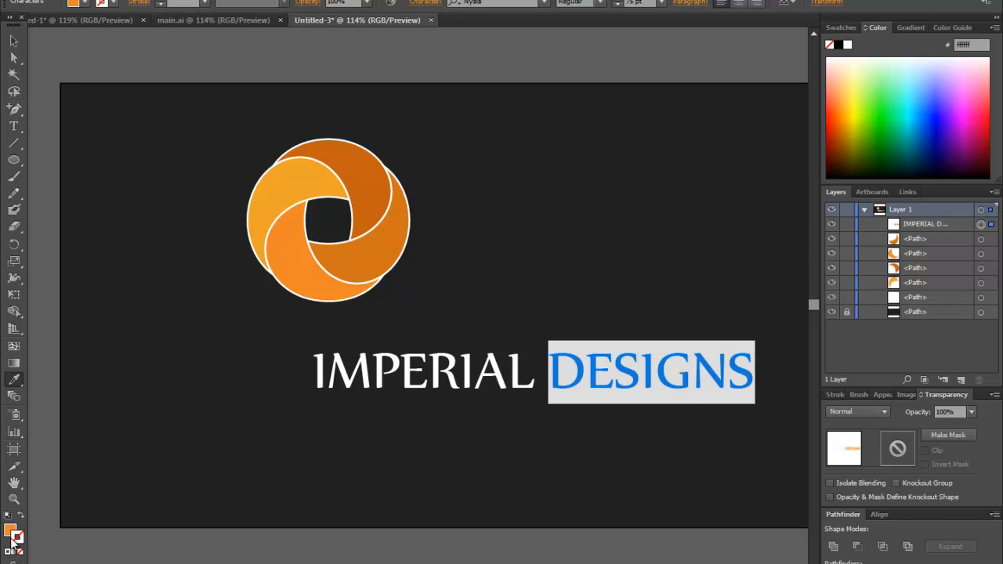
pyautogui.click(13, 41)
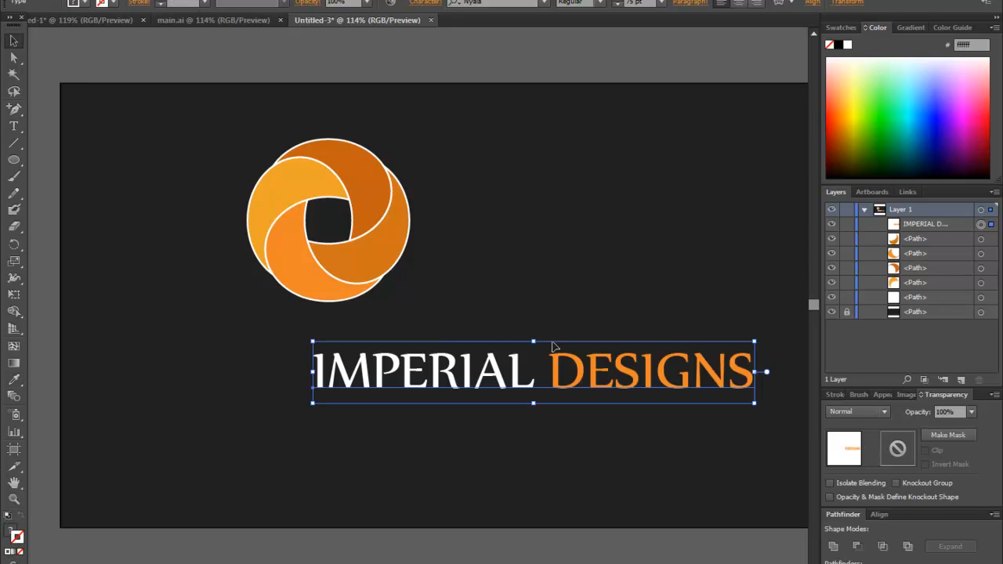
# Step: Delete the space between the two words so the name reads IMPERIALDESIGNS, and deselect the text
pyautogui.press('t')
pyautogui.click(548, 369)
pyautogui.press('BackSpace')
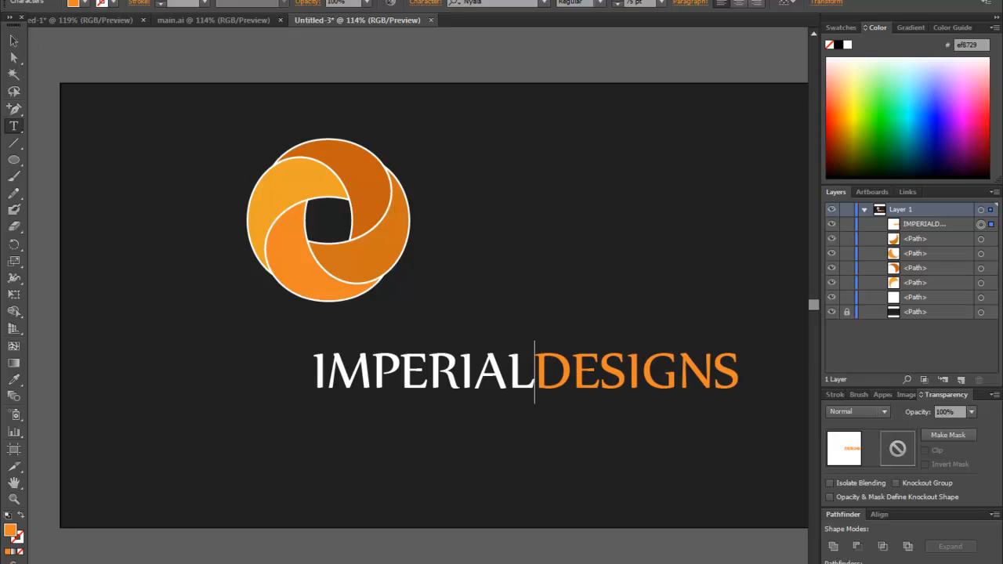
pyautogui.click(14, 40)
pyautogui.click(452, 109)
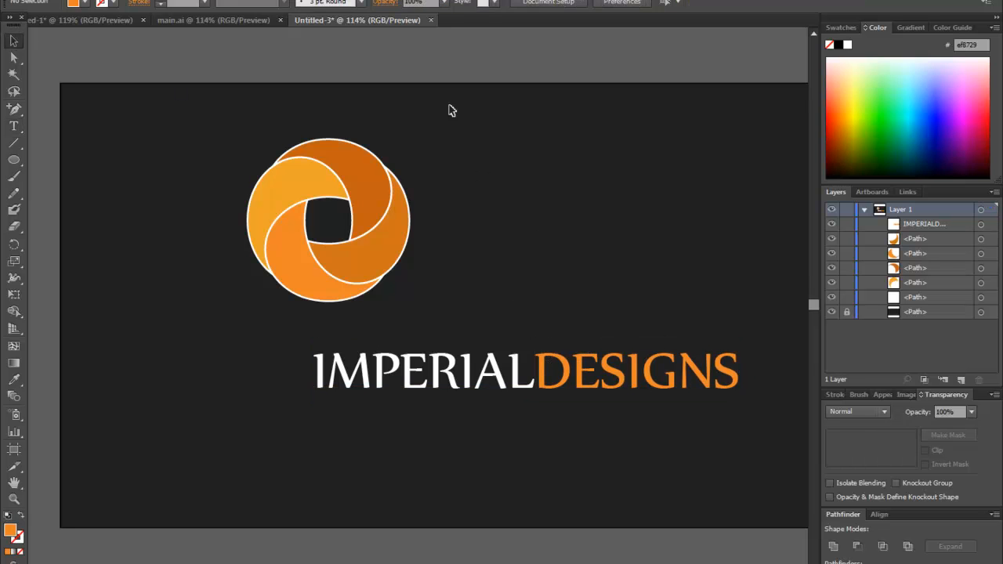
# Step: Move the four-blade swirl over so it sits centred above the IMPERIALDESIGNS name
pyautogui.moveTo(481, 137); pyautogui.dragTo(200, 333)
pyautogui.moveTo(381, 168); pyautogui.dragTo(557, 177)
pyautogui.click(710, 196)
pyautogui.moveTo(602, 138); pyautogui.dragTo(441, 333)
pyautogui.moveTo(555, 195); pyautogui.dragTo(547, 190)
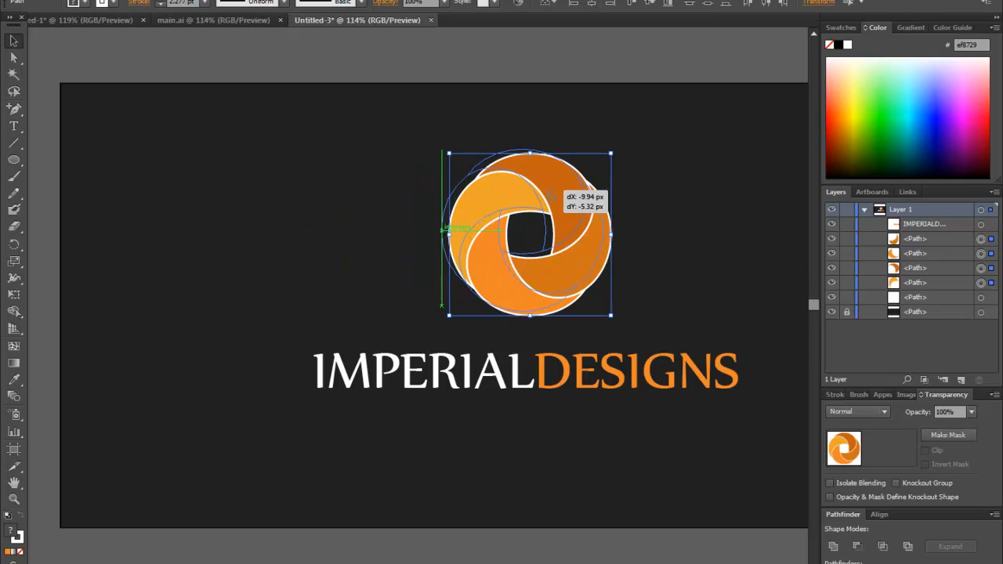
pyautogui.moveTo(673, 131); pyautogui.dragTo(600, 197)
# Step: Move the swirl and the company name together to the middle of the dark background, and deselect them
pyautogui.moveTo(765, 147); pyautogui.dragTo(167, 461)
pyautogui.moveTo(556, 268); pyautogui.dragTo(496, 287)
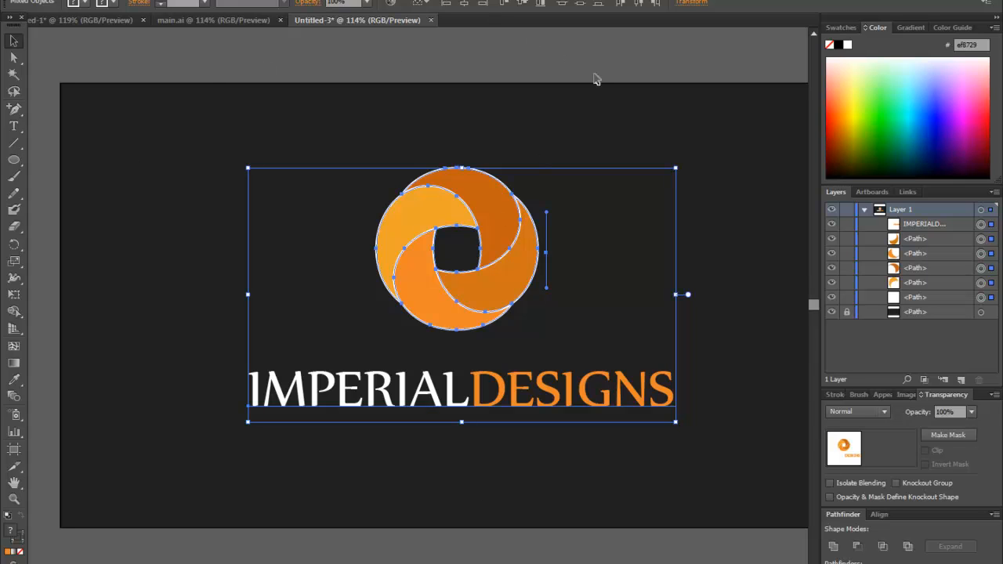
pyautogui.hotkey('ctrl', 'shift', 'b')
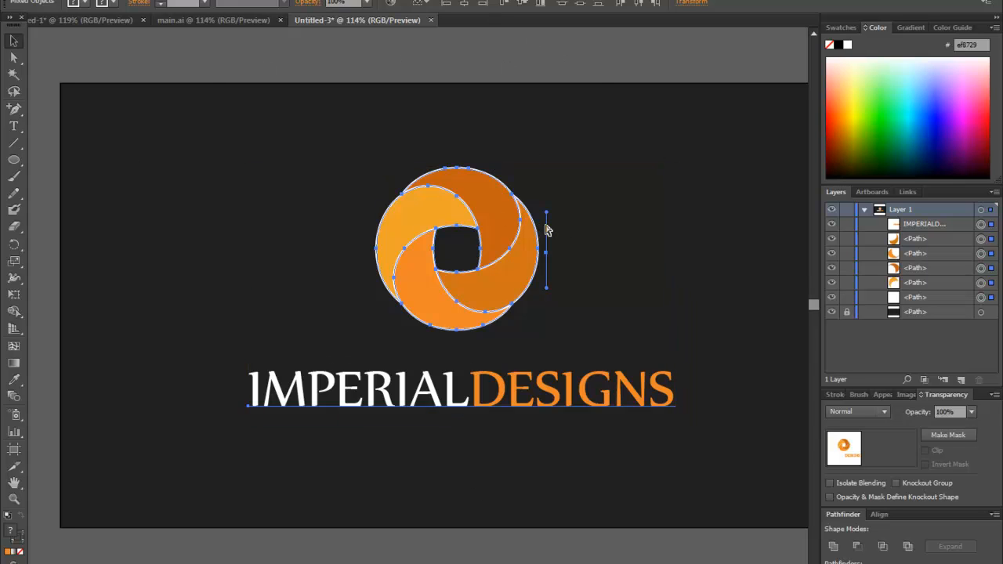
pyautogui.hotkey('ctrl', '0')
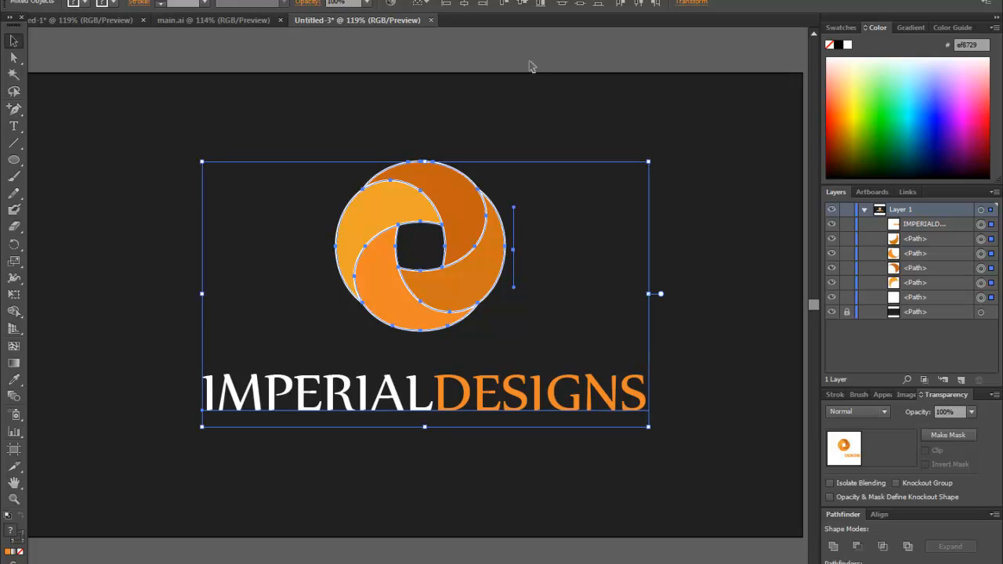
pyautogui.click(511, 108)
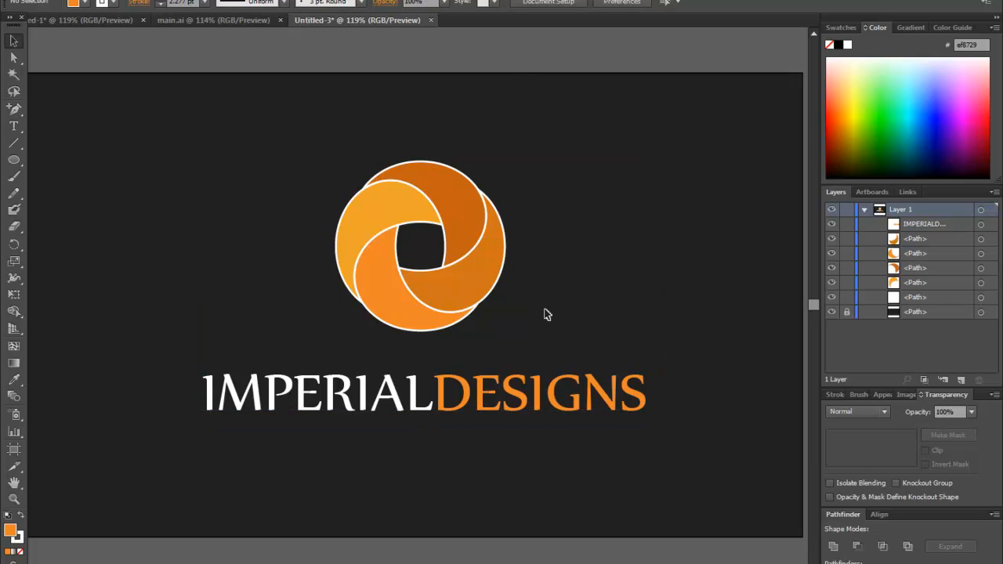
# Step: Shift the IMPERIALDESIGNS text slightly down and to the right to fine-tune its position under the swirl, and deselect it
pyautogui.moveTo(538, 385); pyautogui.dragTo(539, 392)
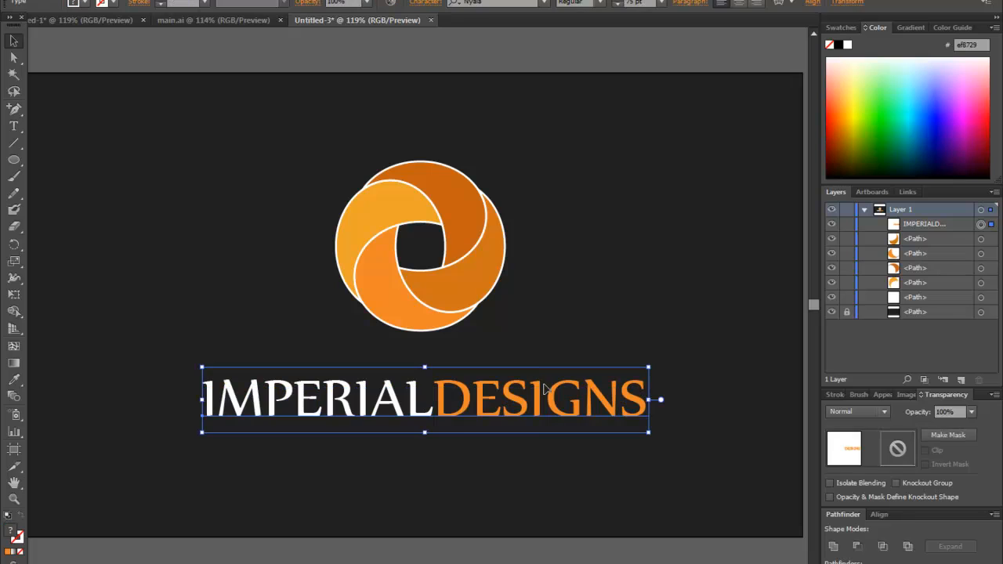
pyautogui.click(610, 159)
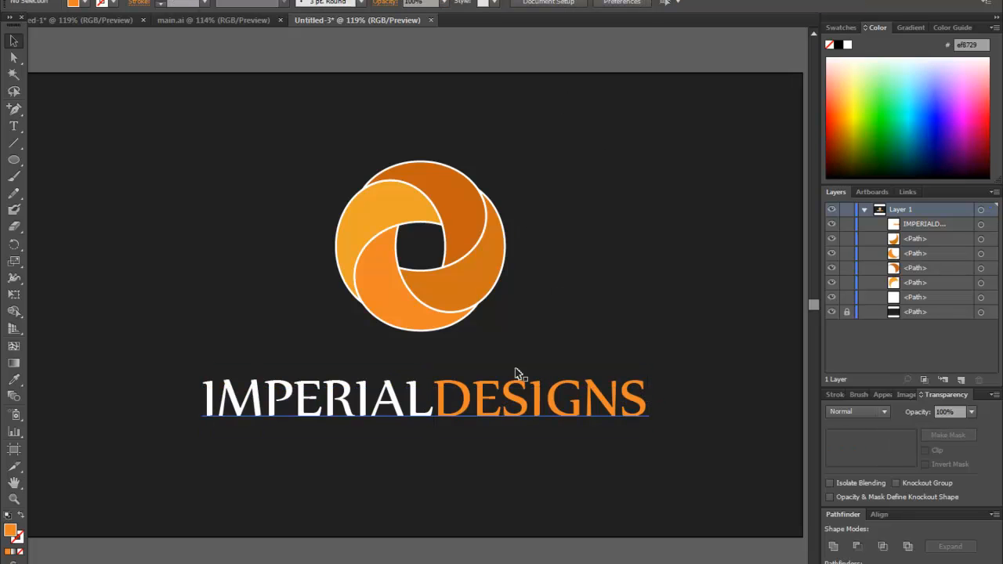
pyautogui.click(522, 391)
pyautogui.press('Right')
pyautogui.press('Right')
pyautogui.press('Right')
pyautogui.press('Right')
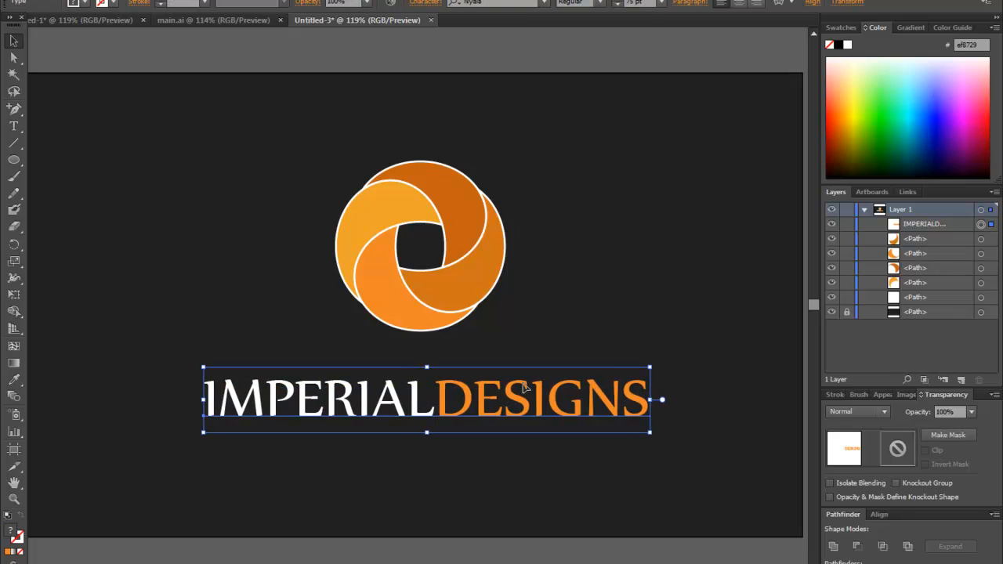
pyautogui.press('Right')
pyautogui.press('Up')
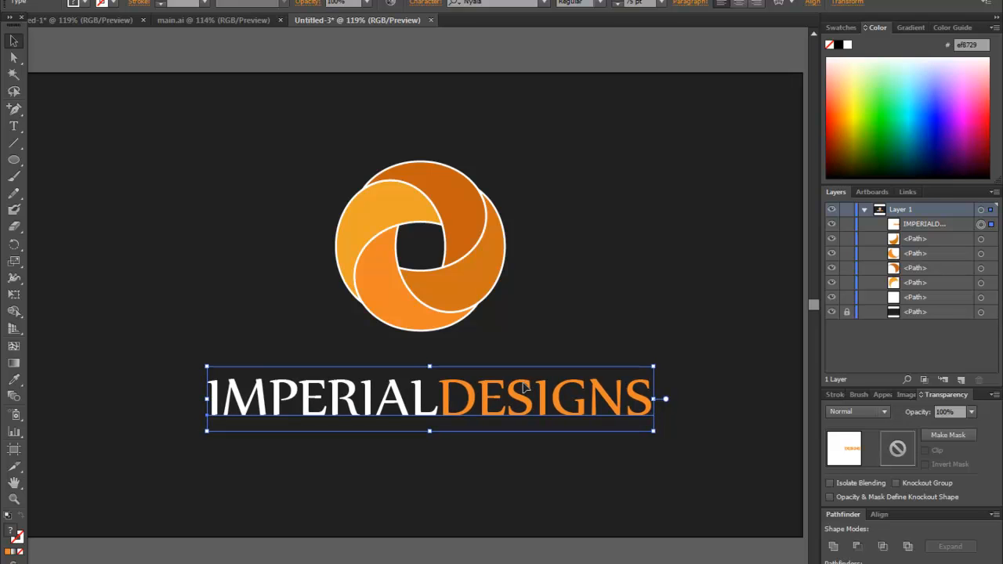
pyautogui.click(573, 151)
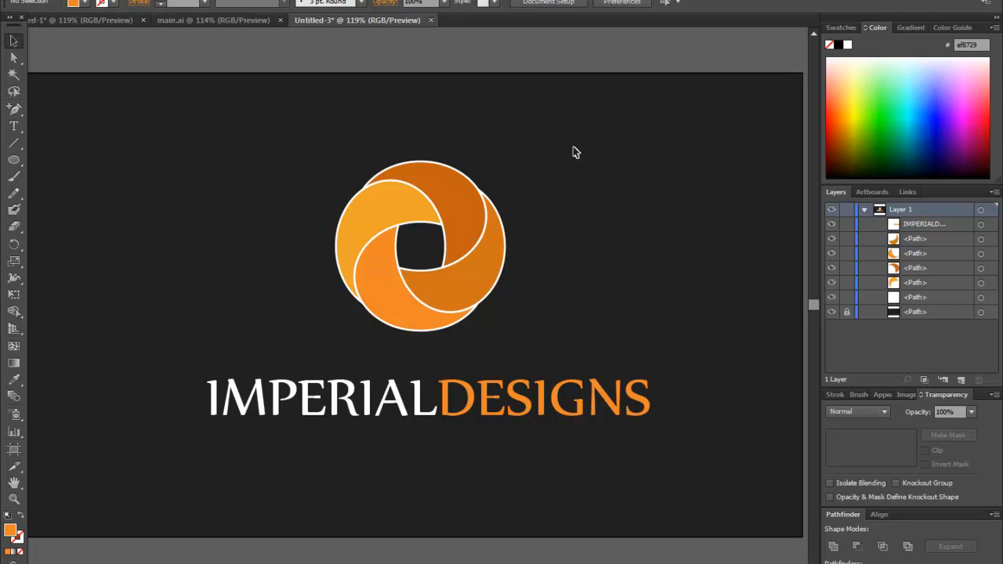
# Step: Examine the swirl's four blades one by one as separate paths, and clear the selection
pyautogui.click(14, 57)
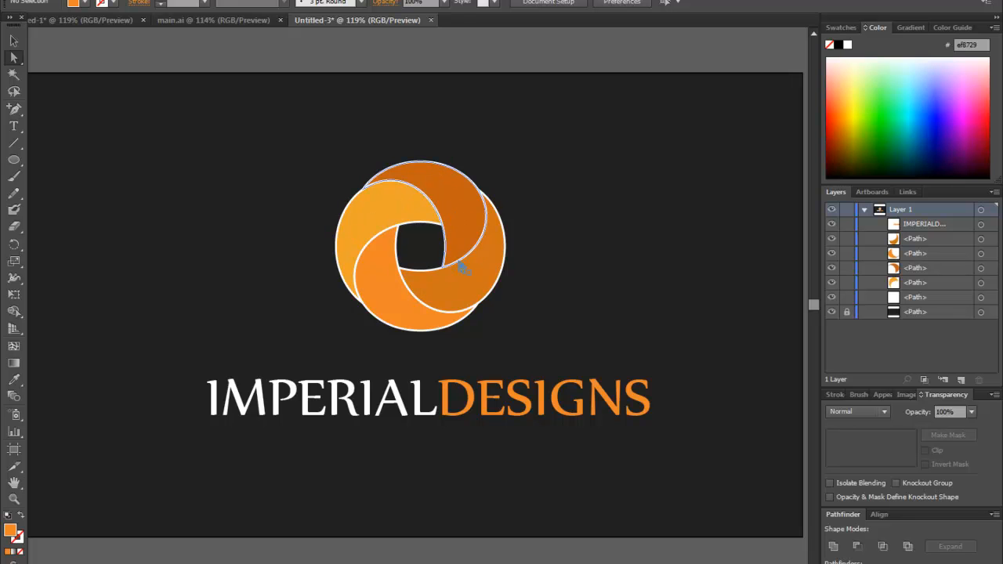
pyautogui.click(17, 65)
pyautogui.click(455, 205)
pyautogui.click(498, 261)
pyautogui.click(387, 282)
pyautogui.click(386, 220)
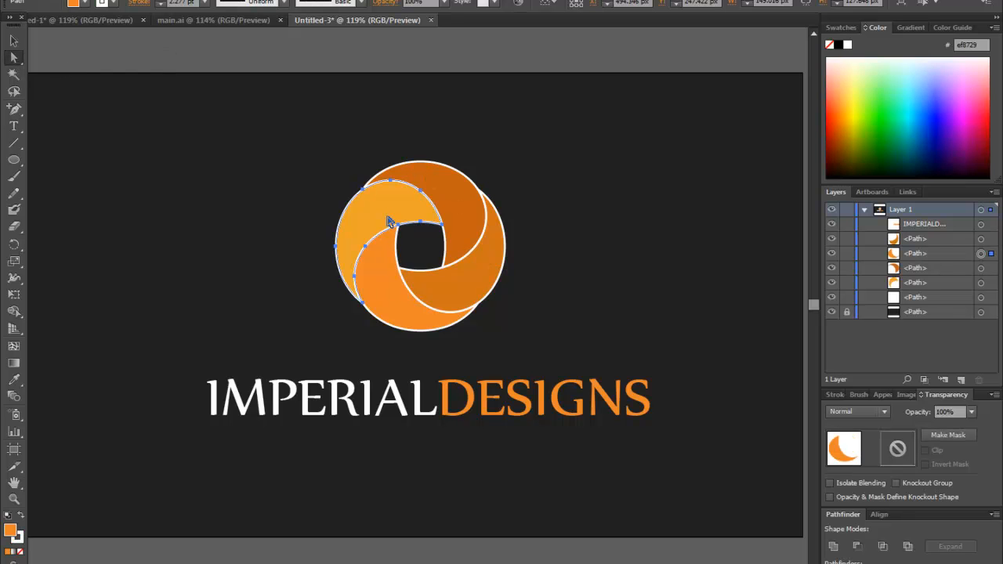
pyautogui.click(13, 39)
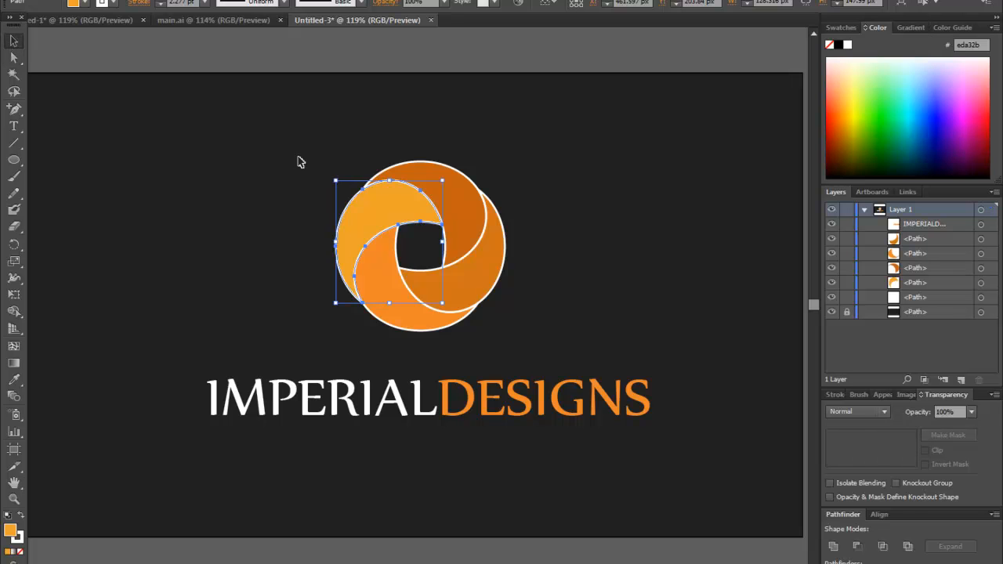
pyautogui.click(263, 181)
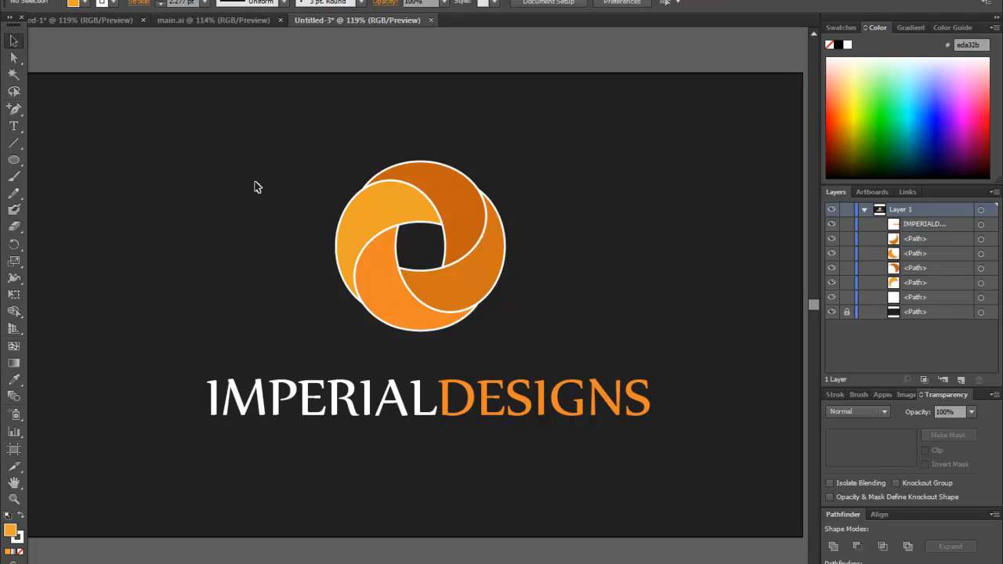